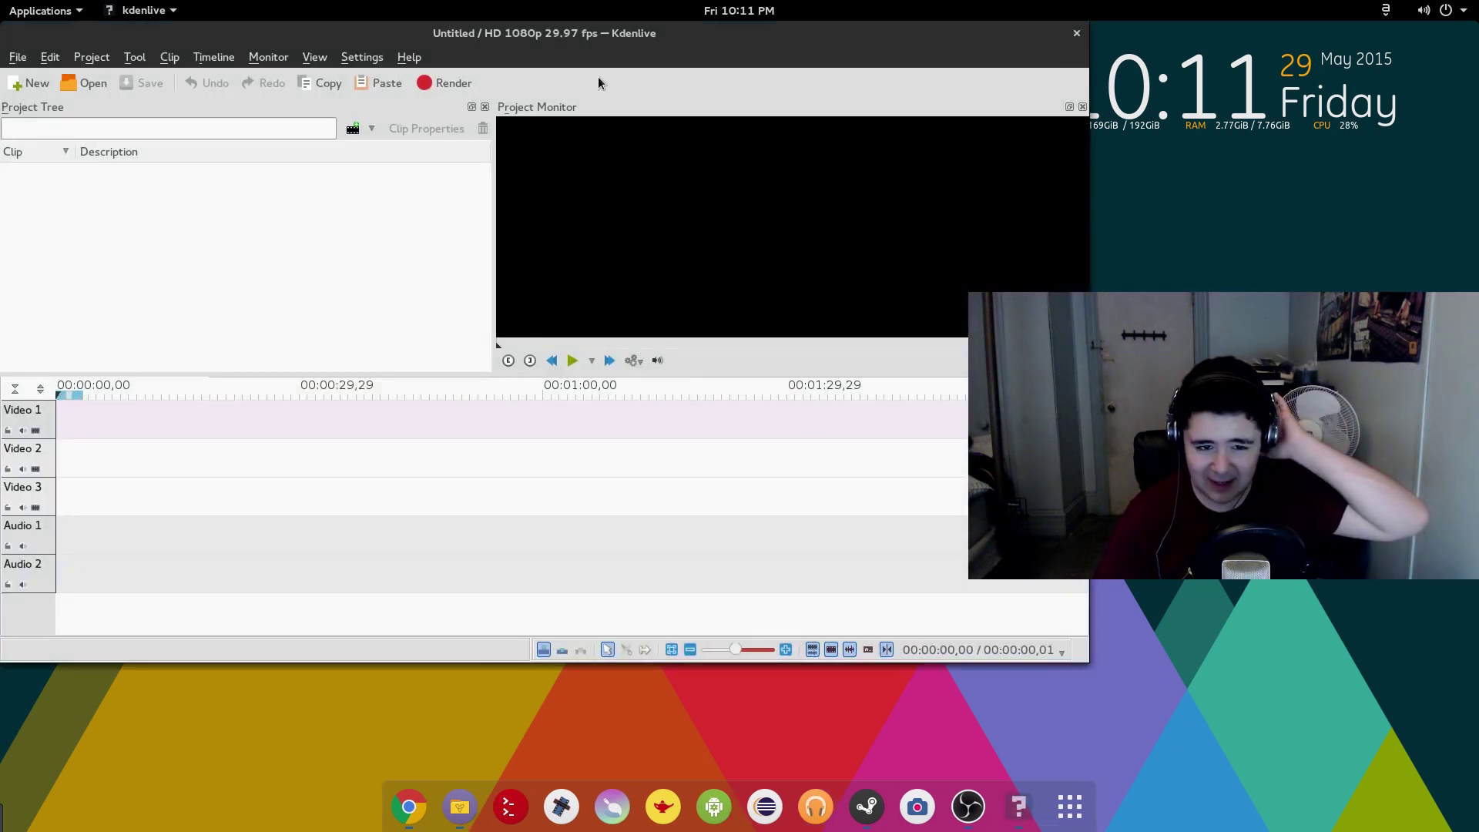
Move the Kdenlive window out of the top-left corner toward the centre of the screen
left_click_drag(602, 30, 770, 74)
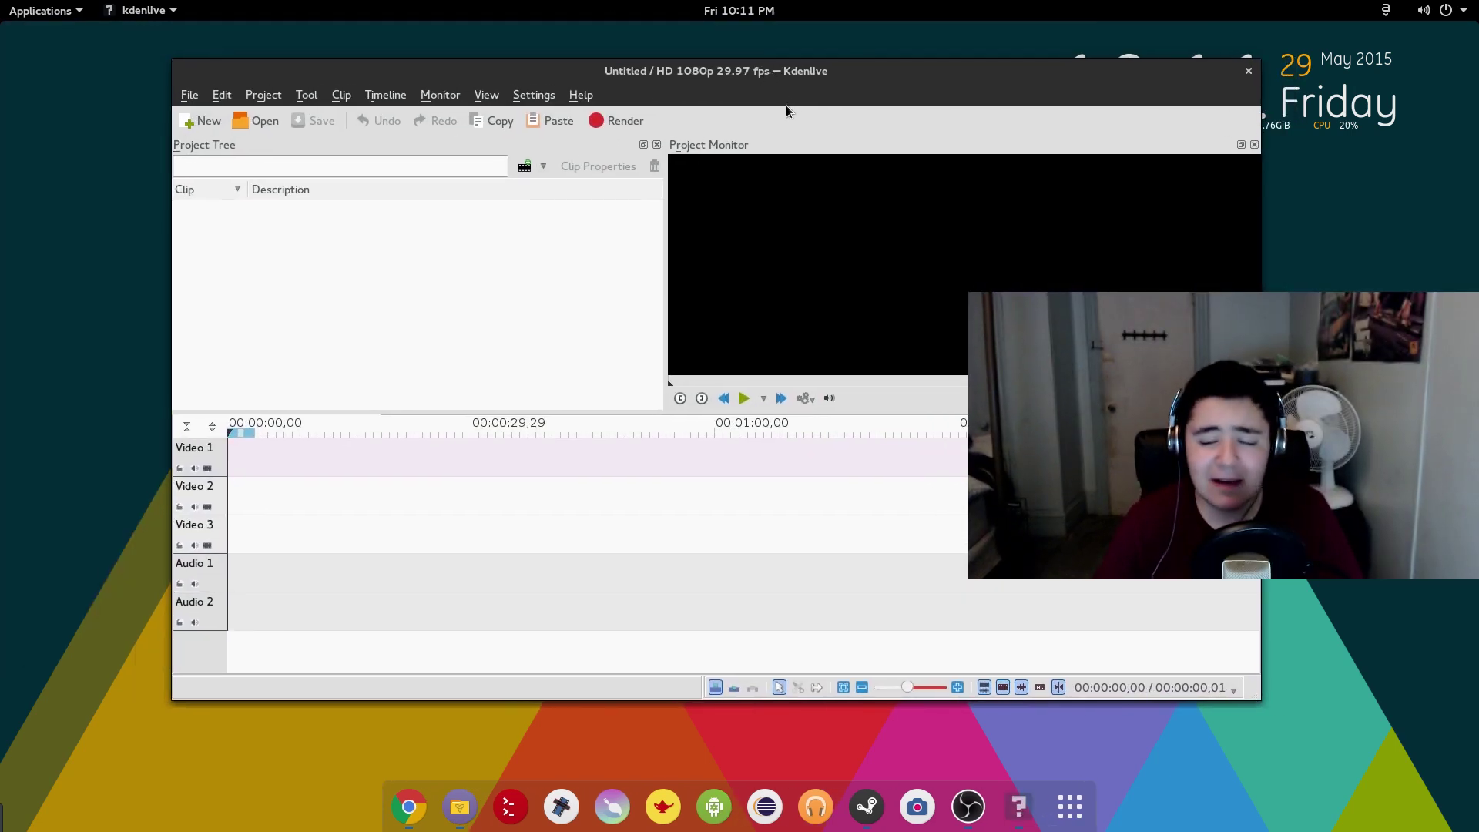
left_click_drag(713, 78, 634, 77)
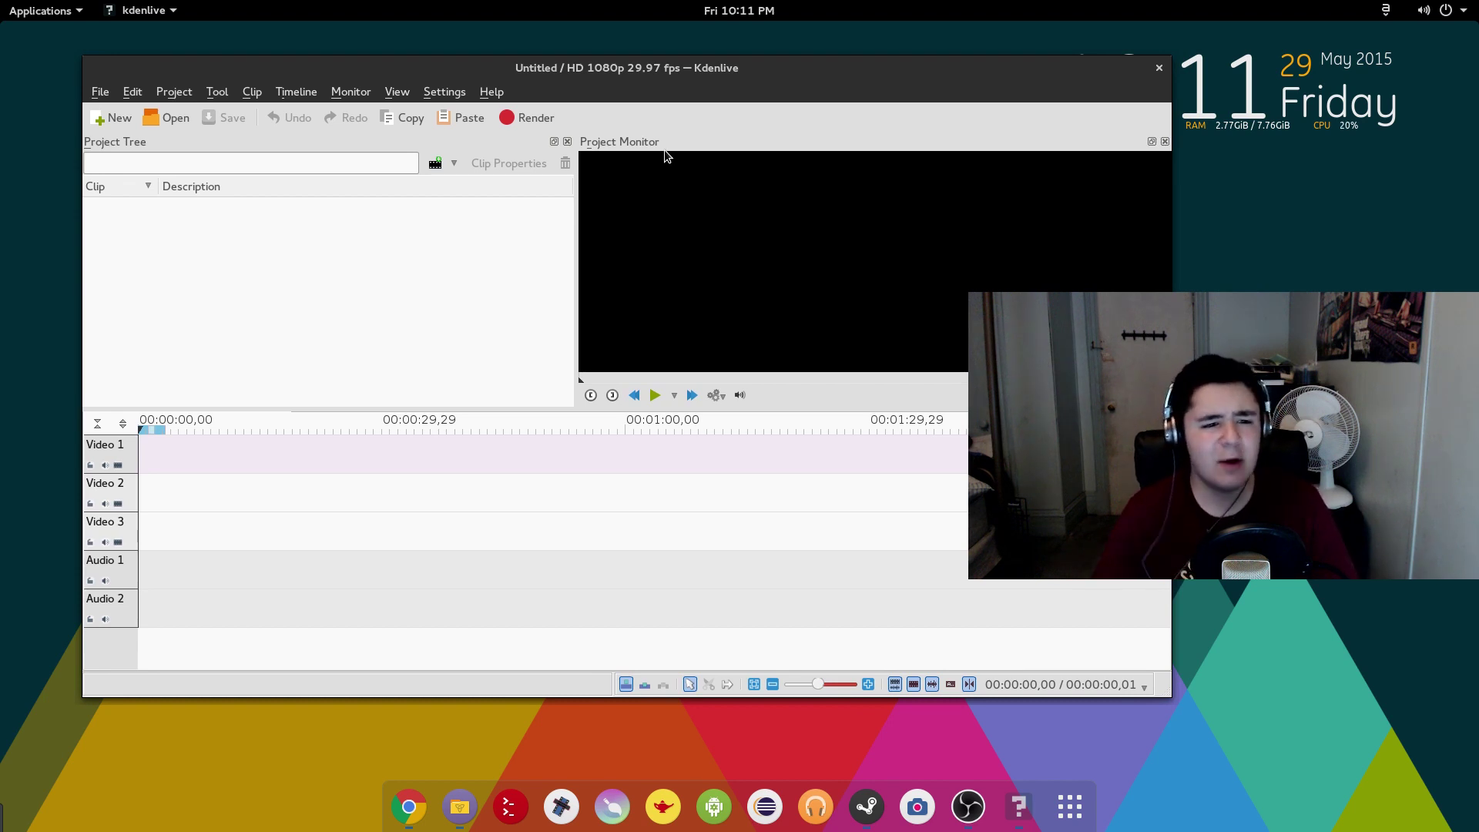
Show the Monitor menu's playback commands (play, rewind, forward, zones), then dismiss the list
left_click(350, 92)
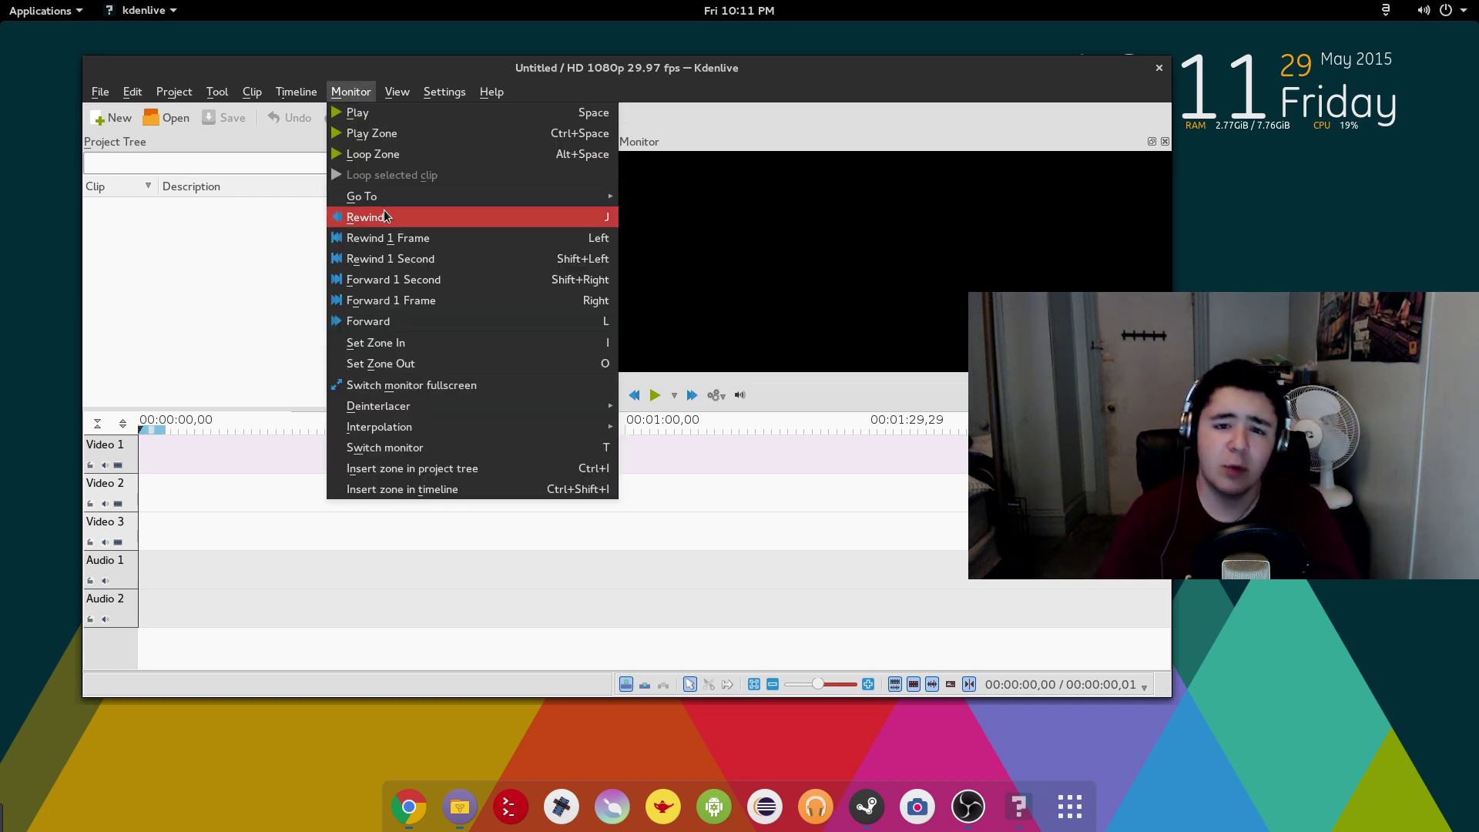
left_click(368, 93)
left_click(368, 93)
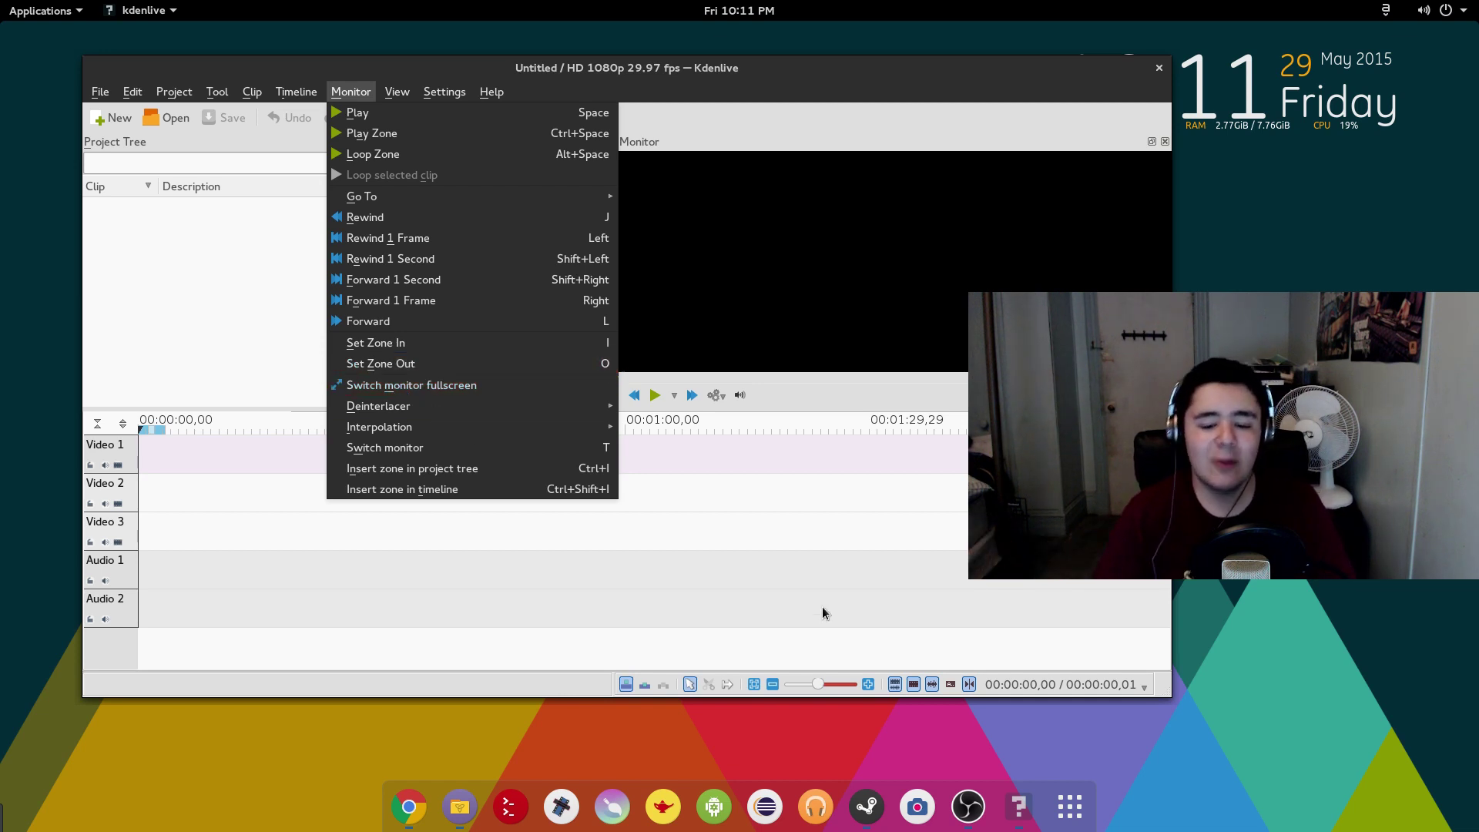
left_click(812, 585)
Browse the Desktop and home folders in the Open dialog, keeping the Kdenlive project filter, then cancel
left_click(168, 118)
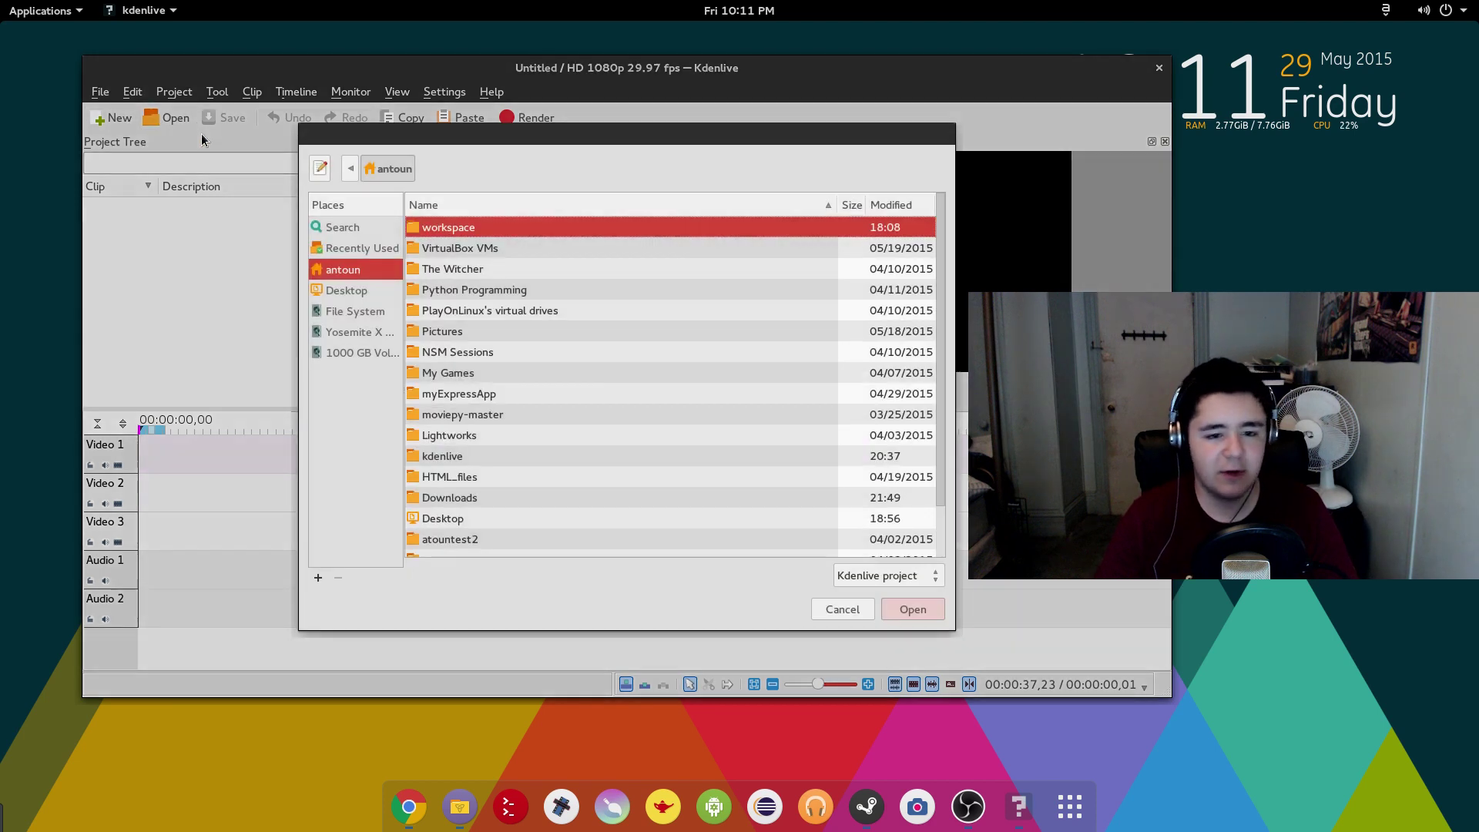
left_click(347, 290)
key("alt+Up")
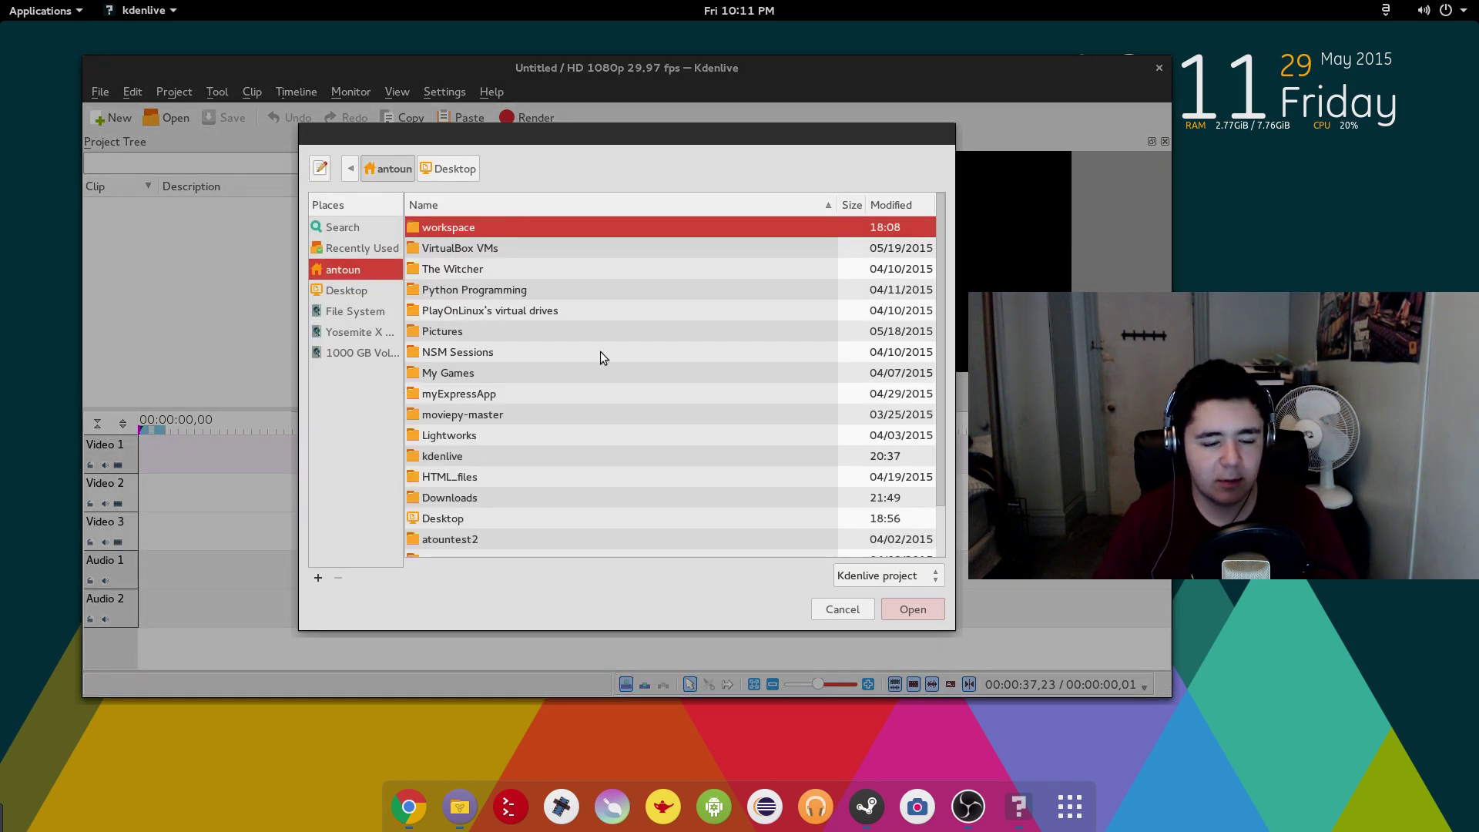
scroll(552, 390, "down", 1)
scroll(465, 422, "up", 1)
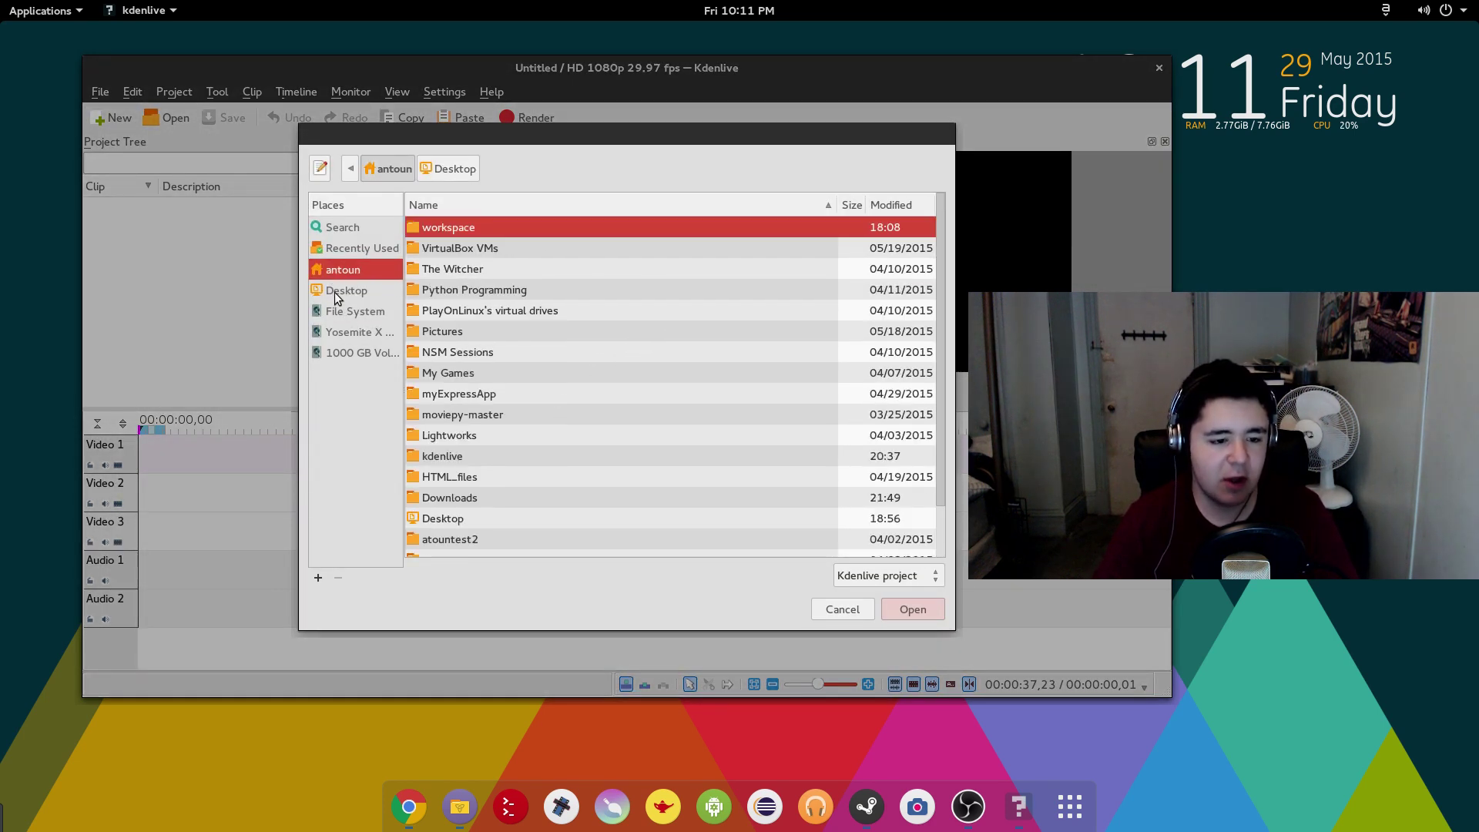
scroll(571, 291, "down", 1)
left_click(343, 290)
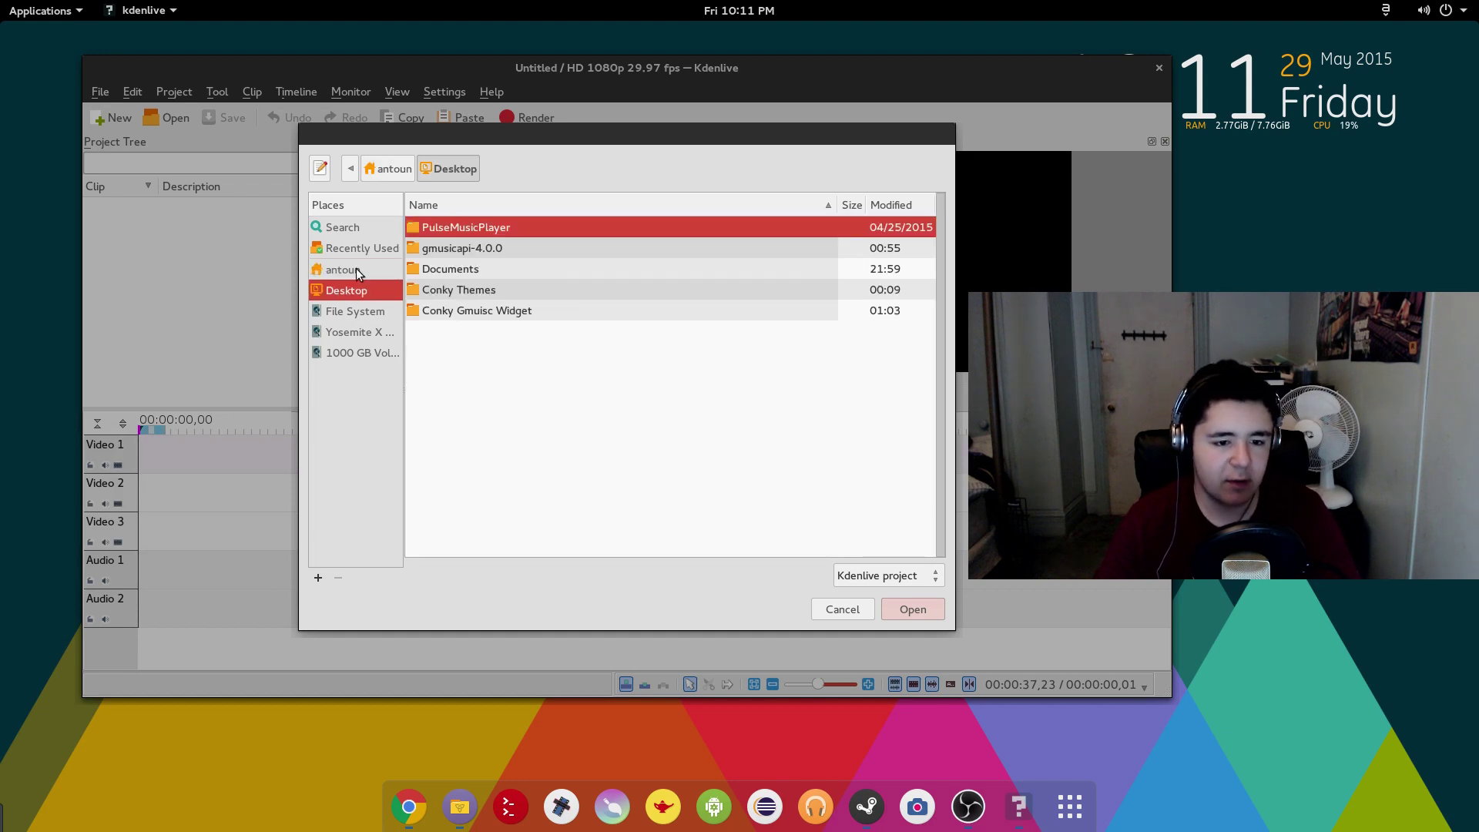
left_click(343, 269)
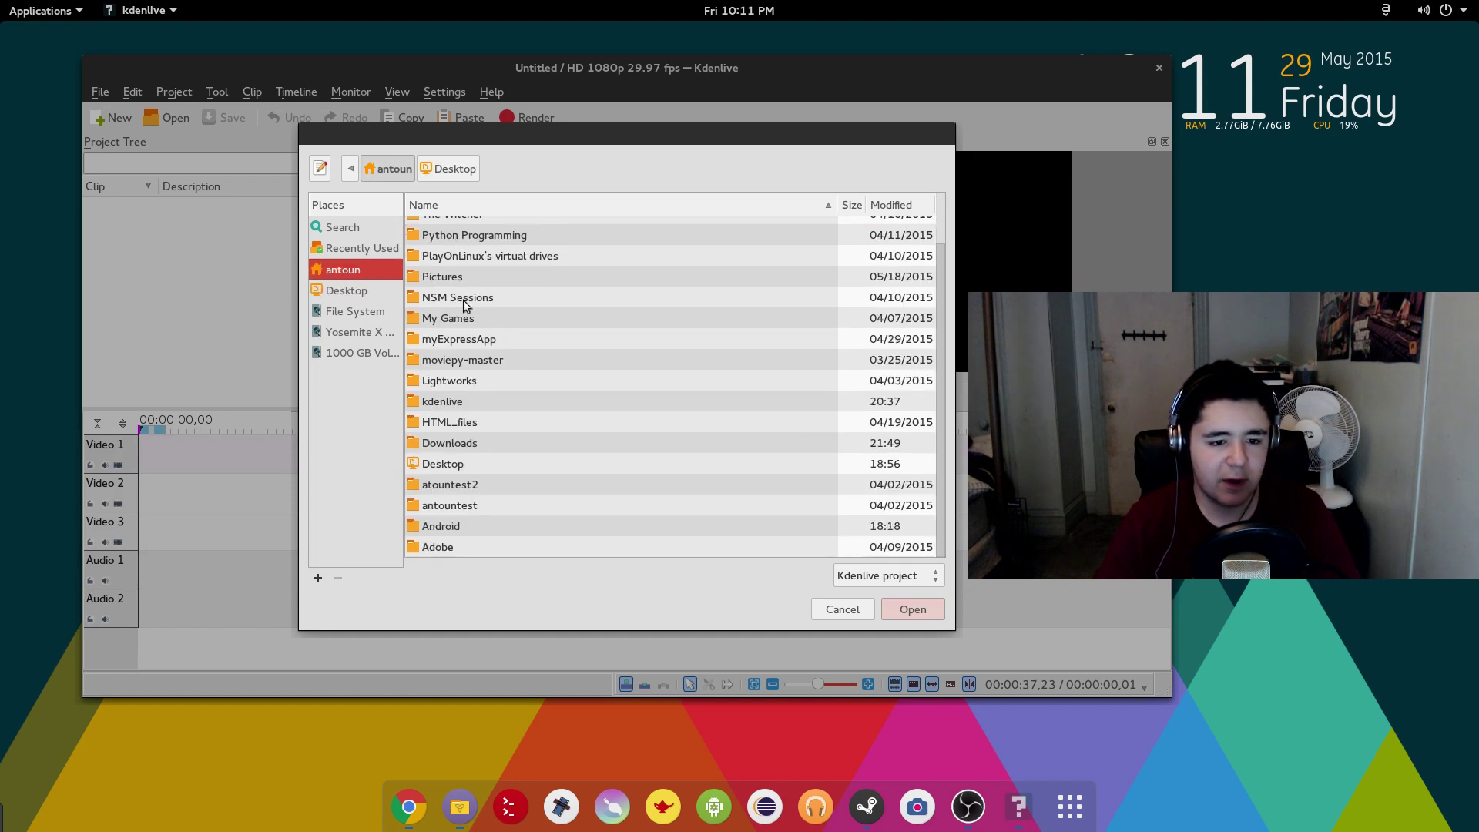
left_click(862, 584)
left_click(867, 593)
left_click(861, 608)
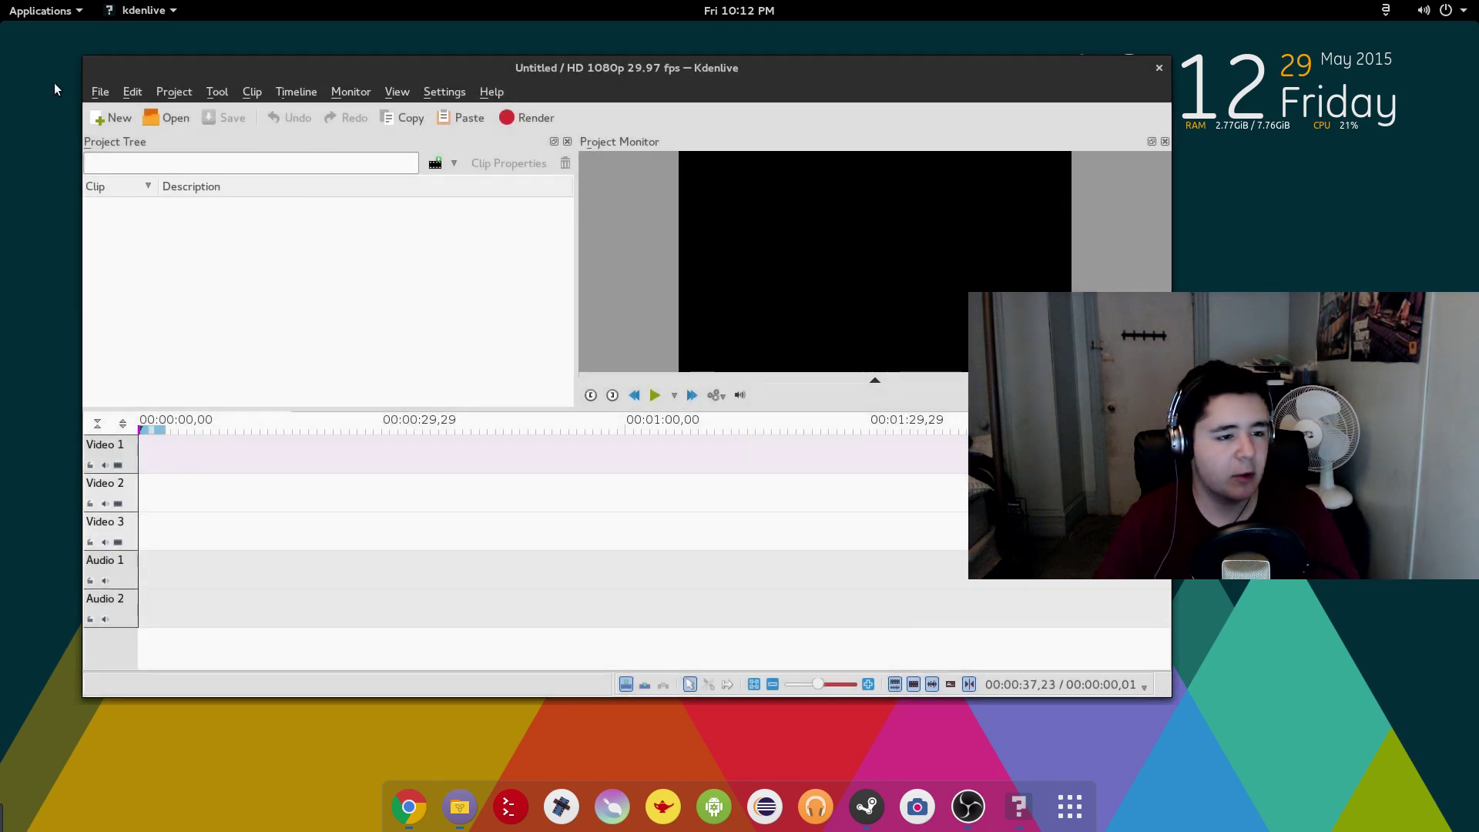
Reopen the Open dialog from the File menu, cancel it, and launch the file manager
left_click(100, 91)
left_click(124, 129)
scroll(671, 539, "down", 2)
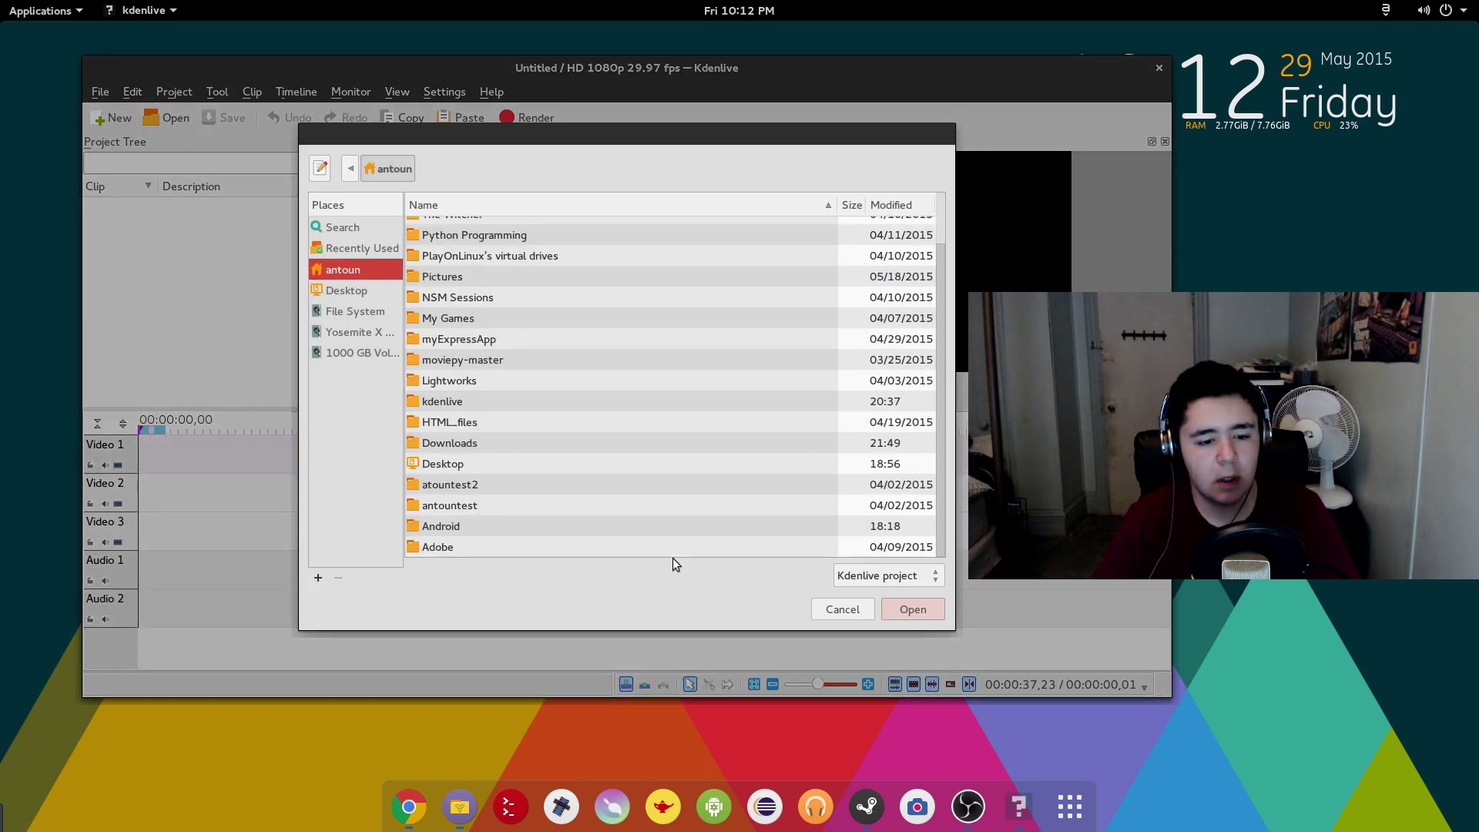
left_click(842, 616)
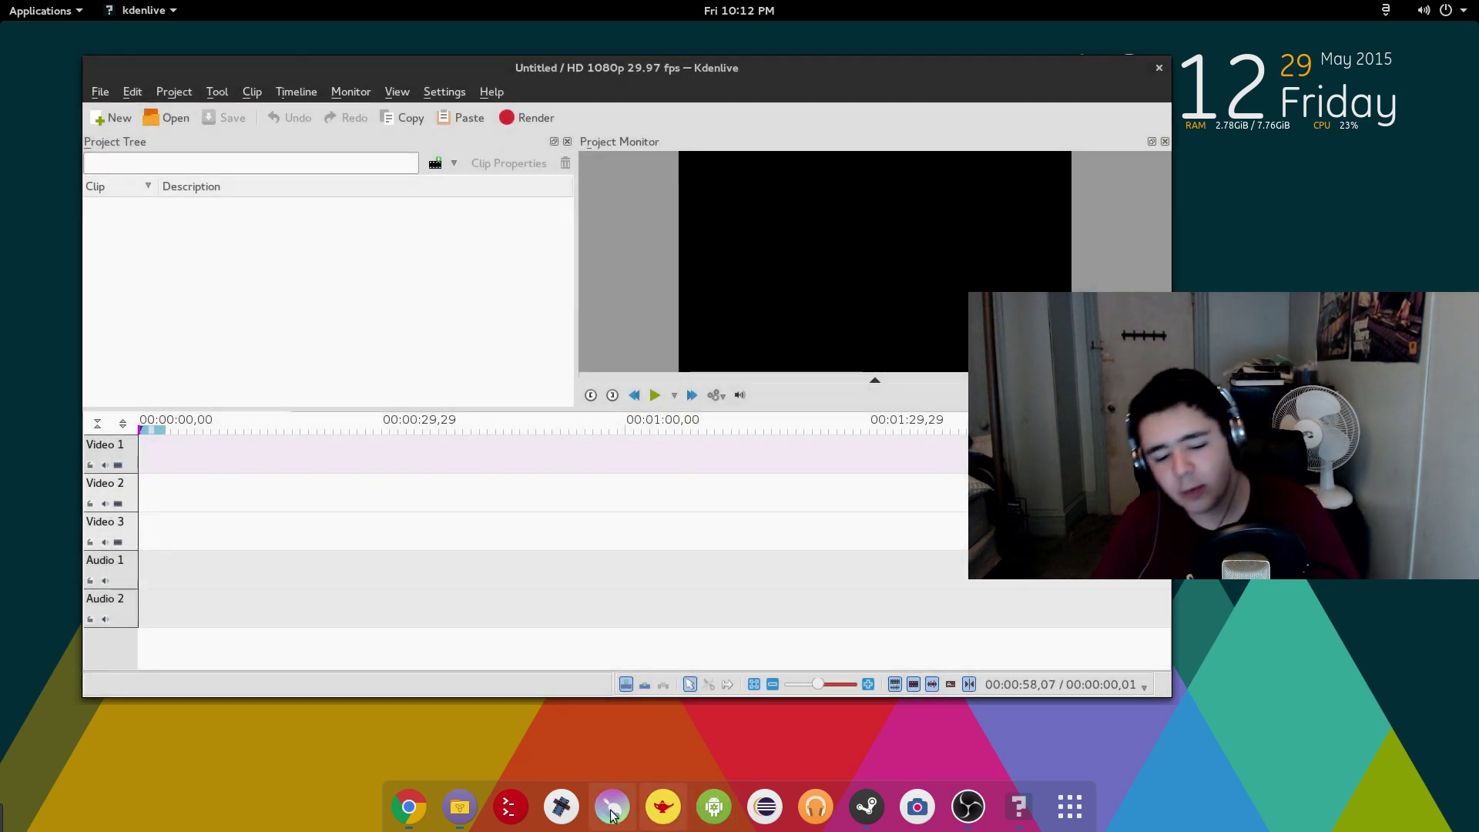
left_click(473, 806)
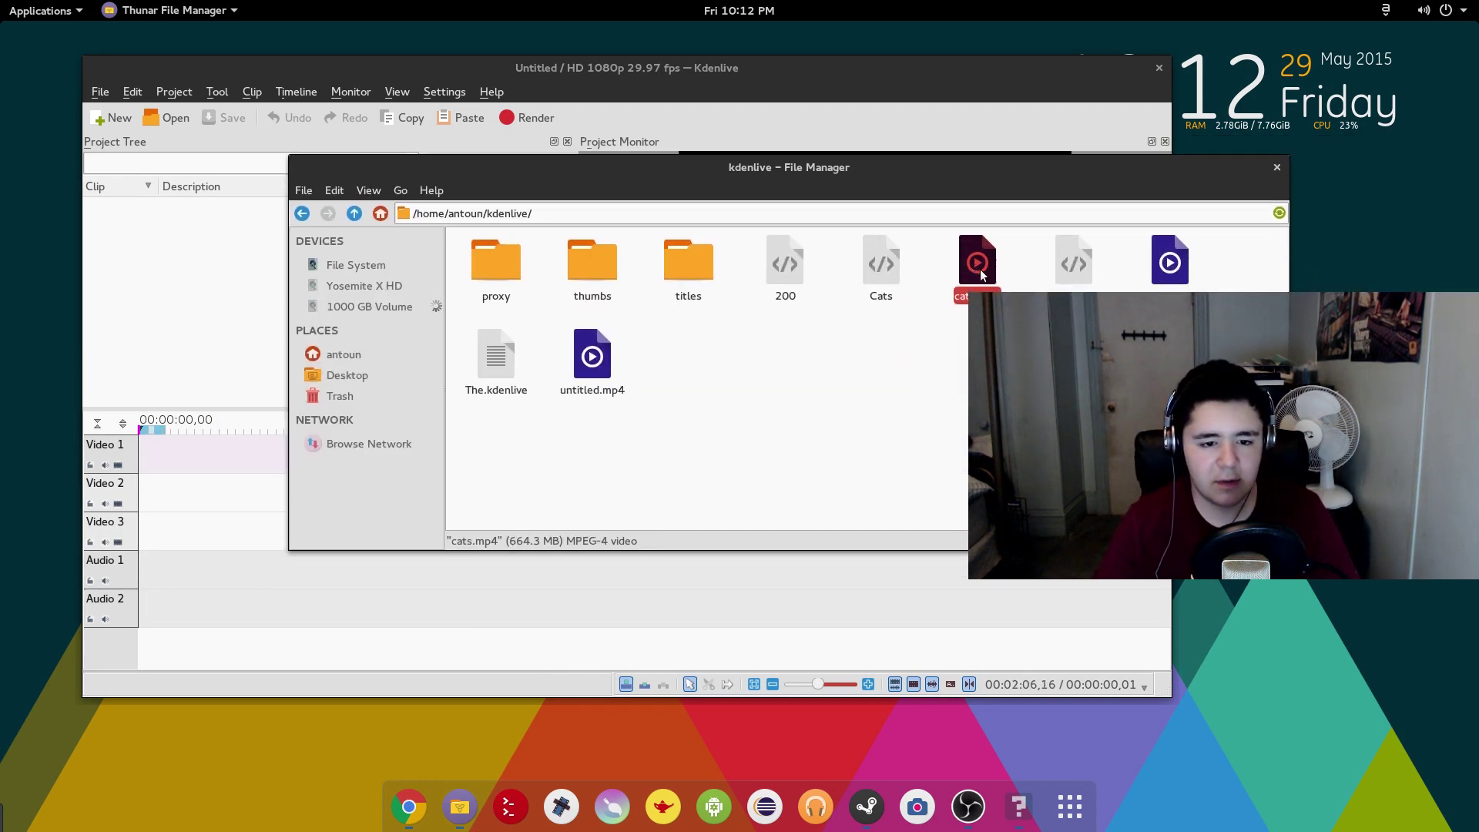
Add cats.mp4 from Thunar to the Project Tree and place it at the start of Video 1
left_click_drag(980, 270, 188, 469)
left_click(188, 333)
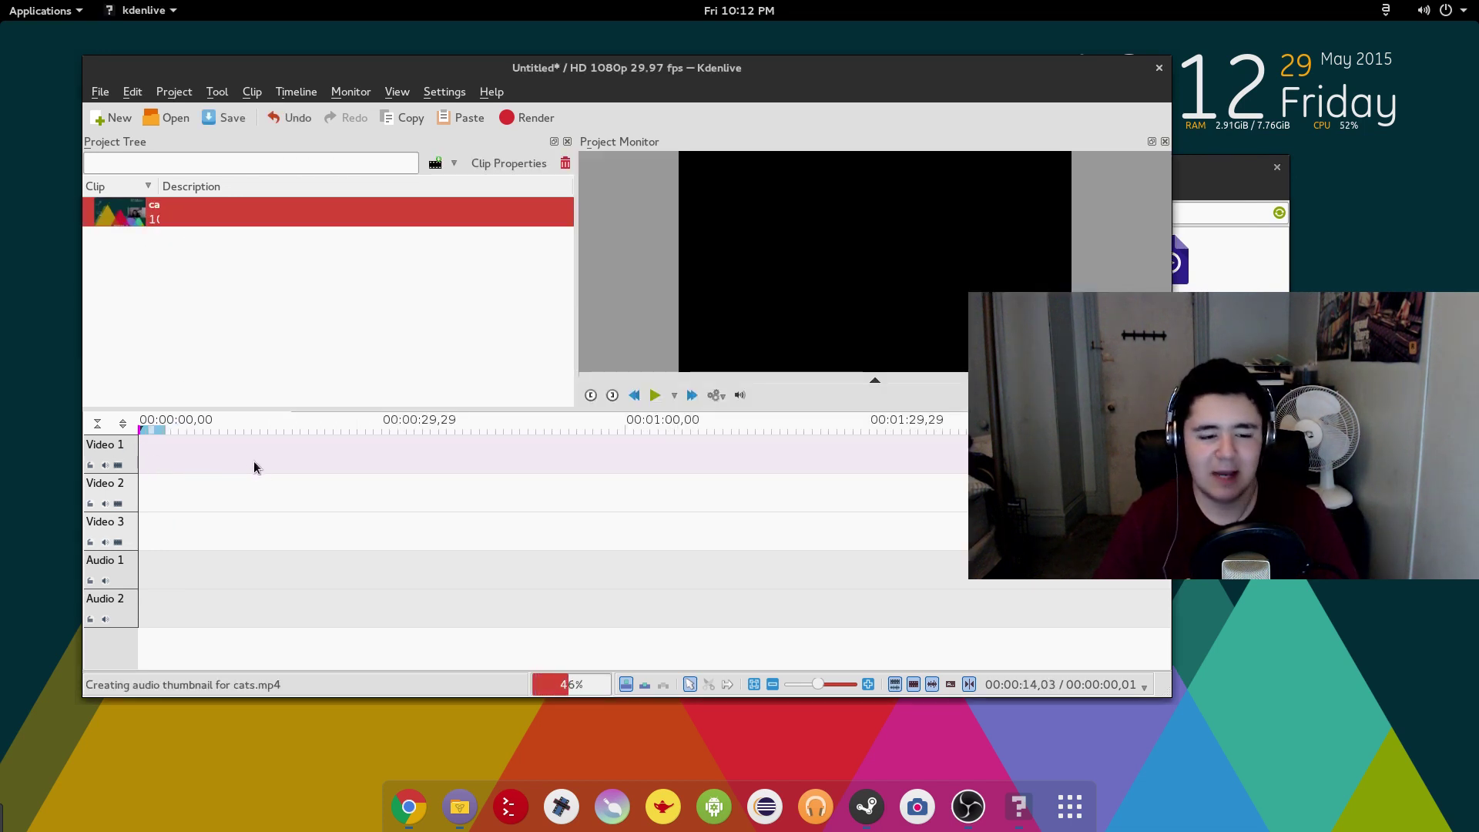
left_click_drag(176, 217, 265, 465)
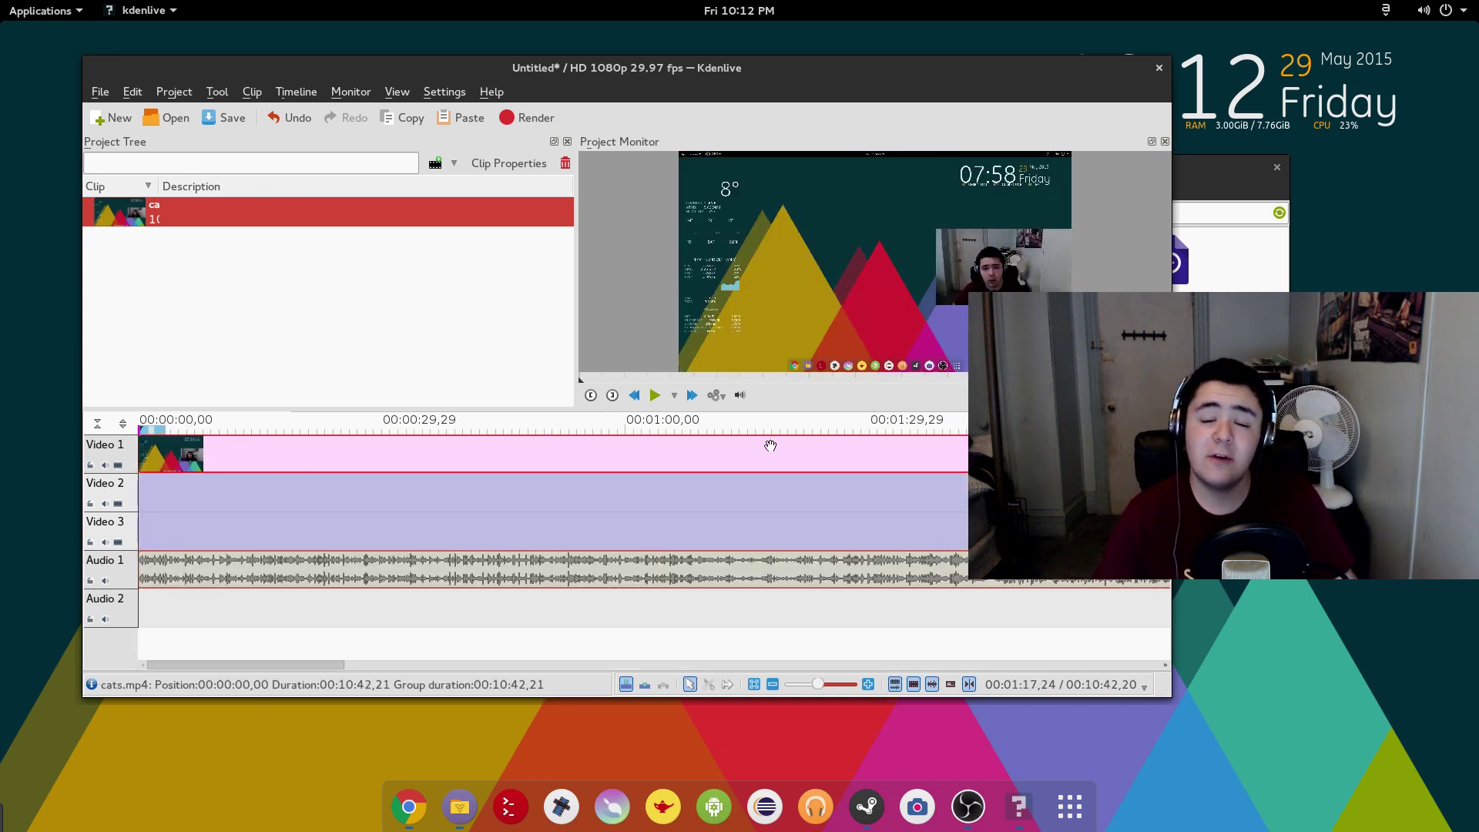
Maximize Kdenlive, set the playhead near 01:19 and zoom the timeline in
key("super+Up")
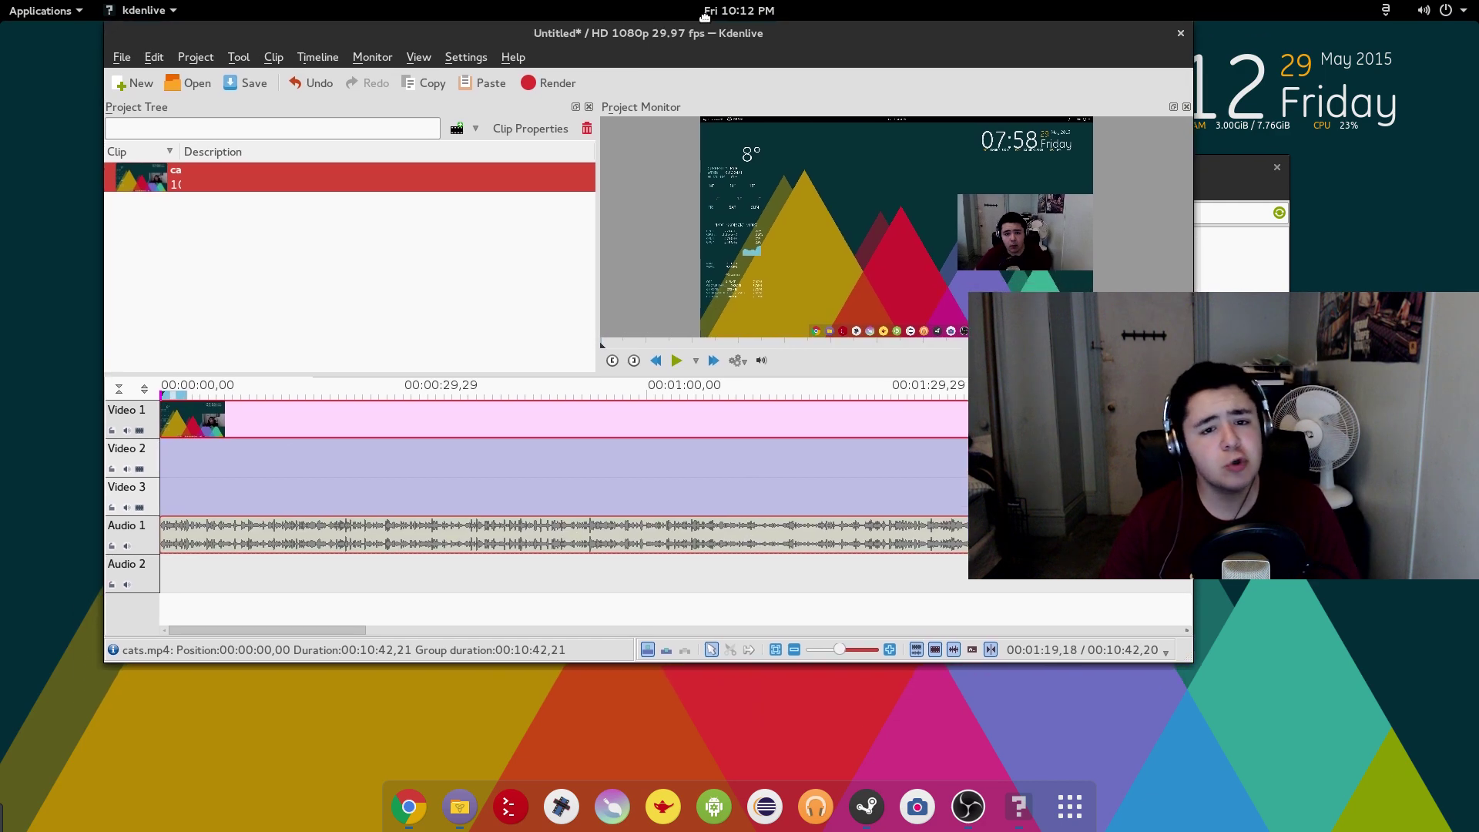
scroll(717, 573, "down", 5)
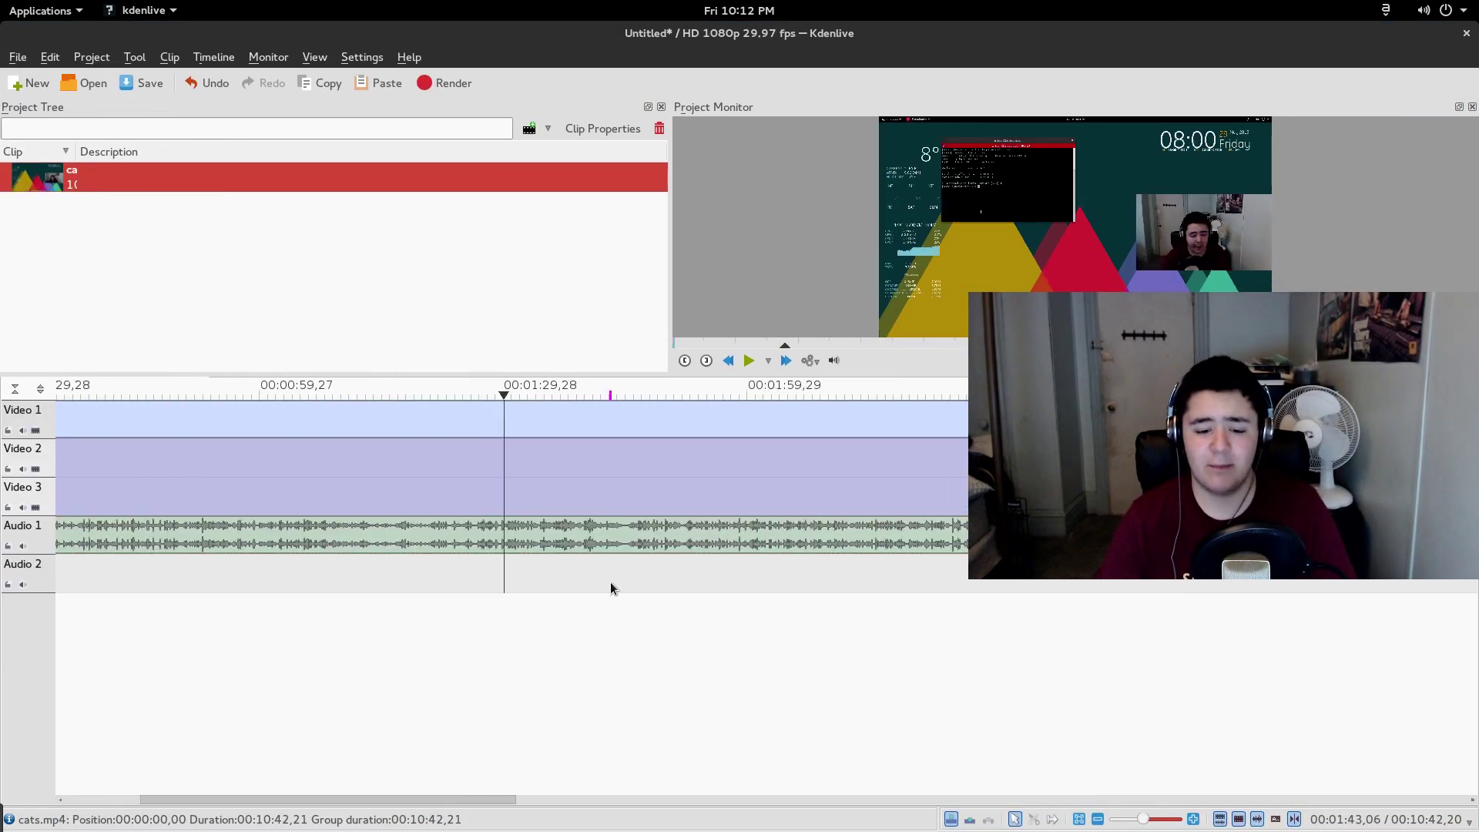
left_click(558, 581)
scroll(558, 581, "up", 5)
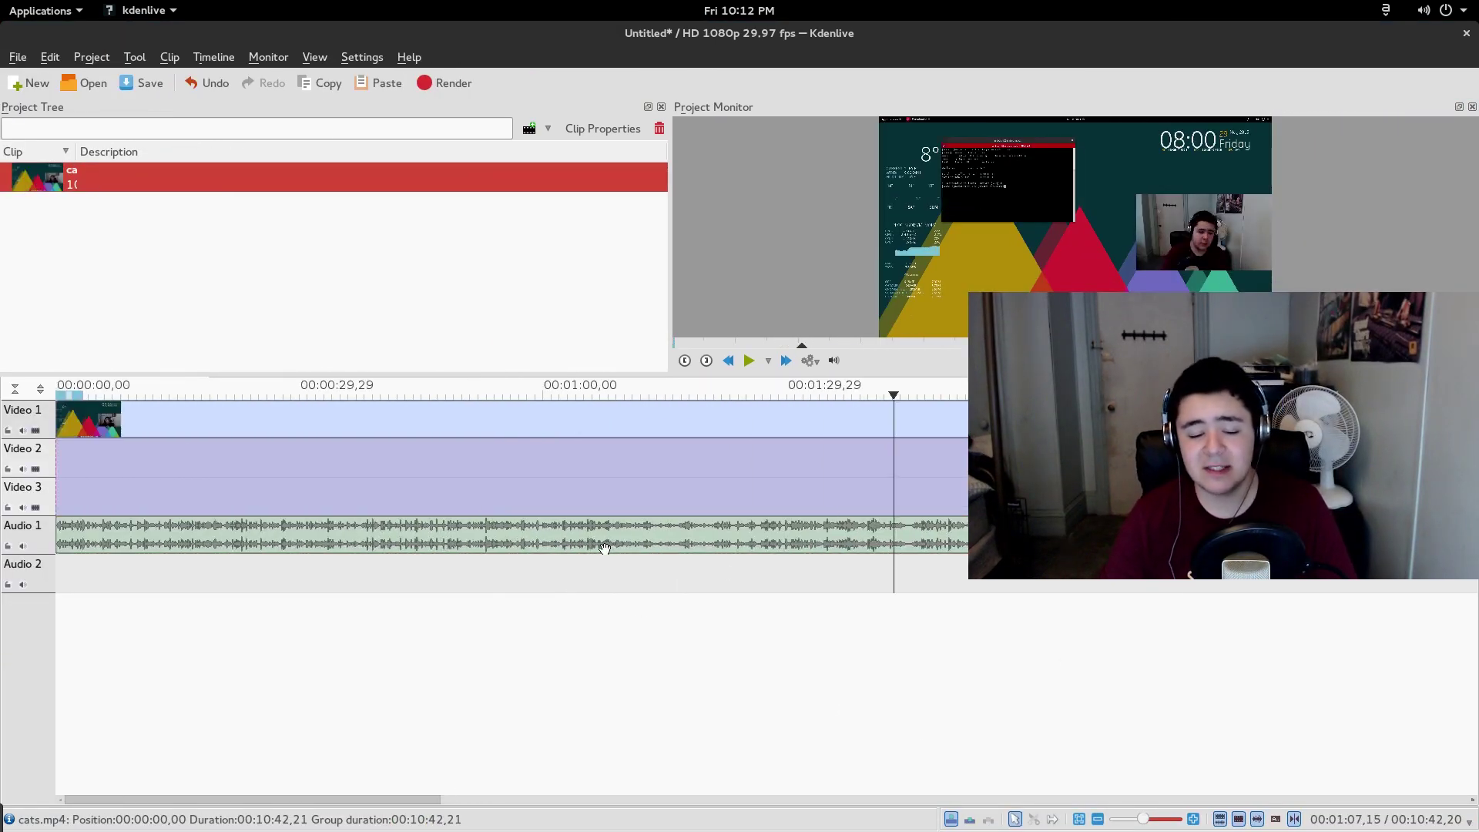
left_click(708, 563)
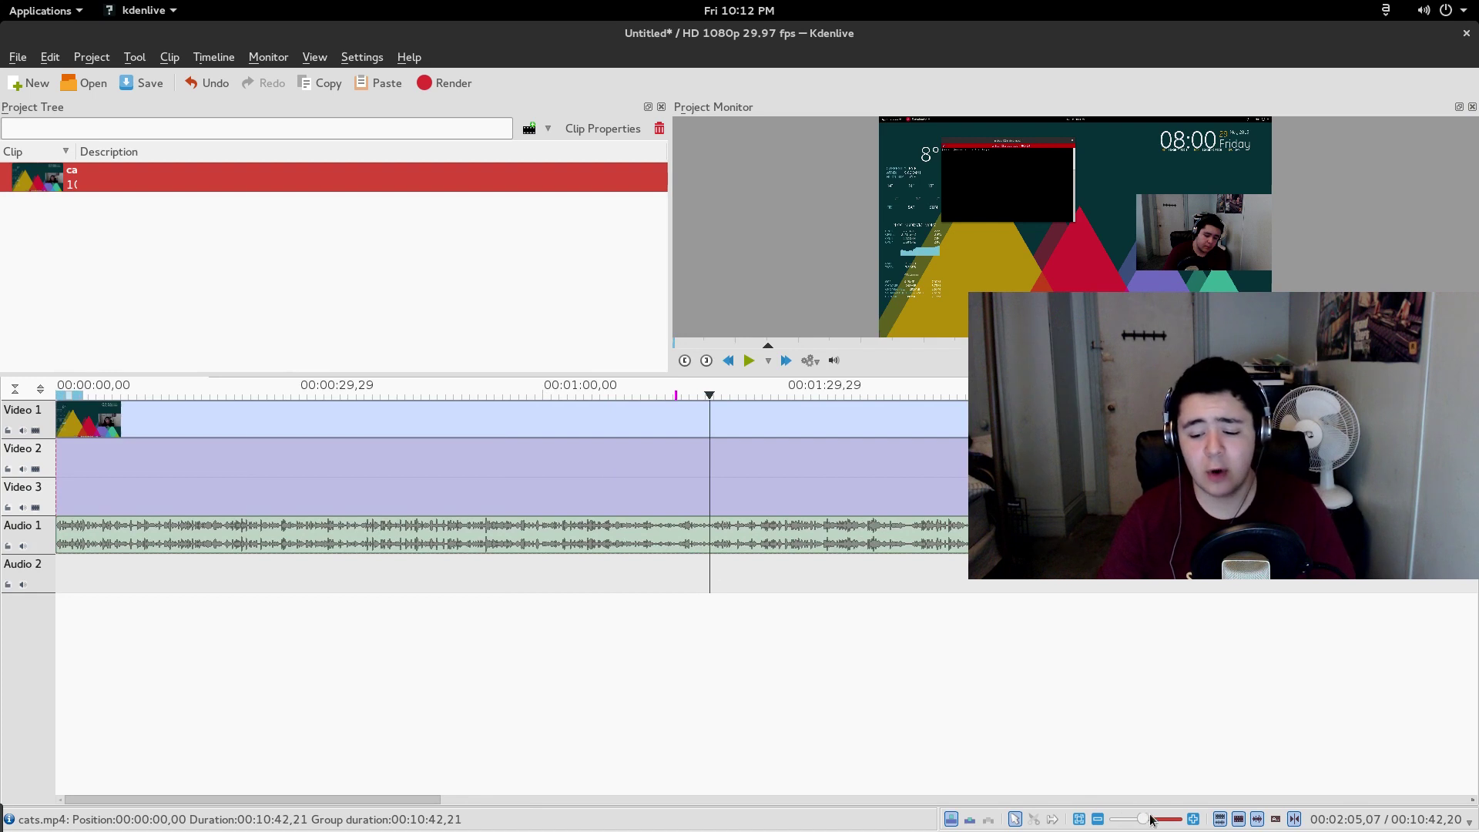
left_click_drag(1143, 819, 1160, 821)
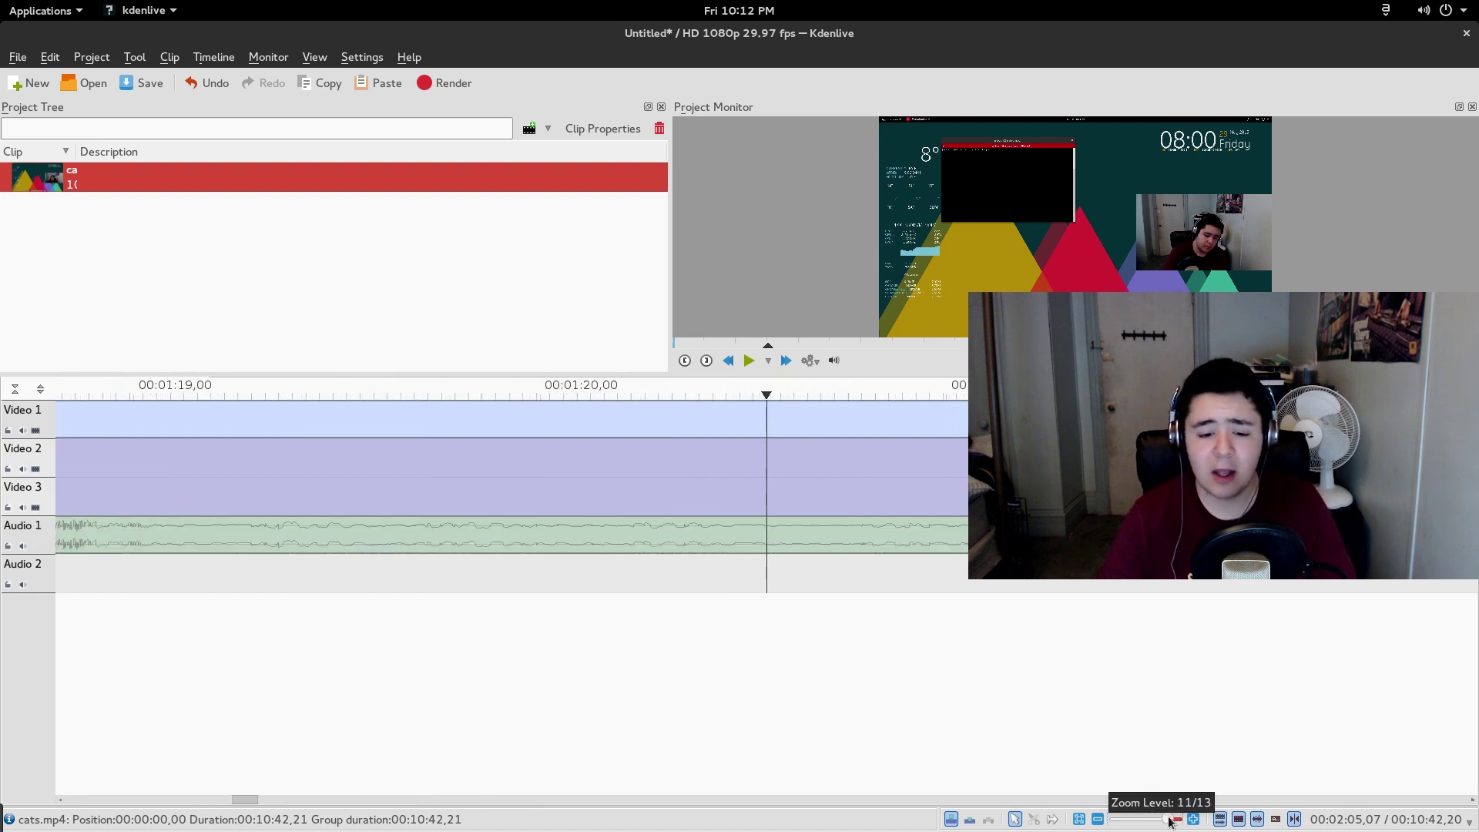
Cut cats.mp4 at two points and delete the middle section
left_click(451, 565)
right_click(450, 538)
left_click(497, 698)
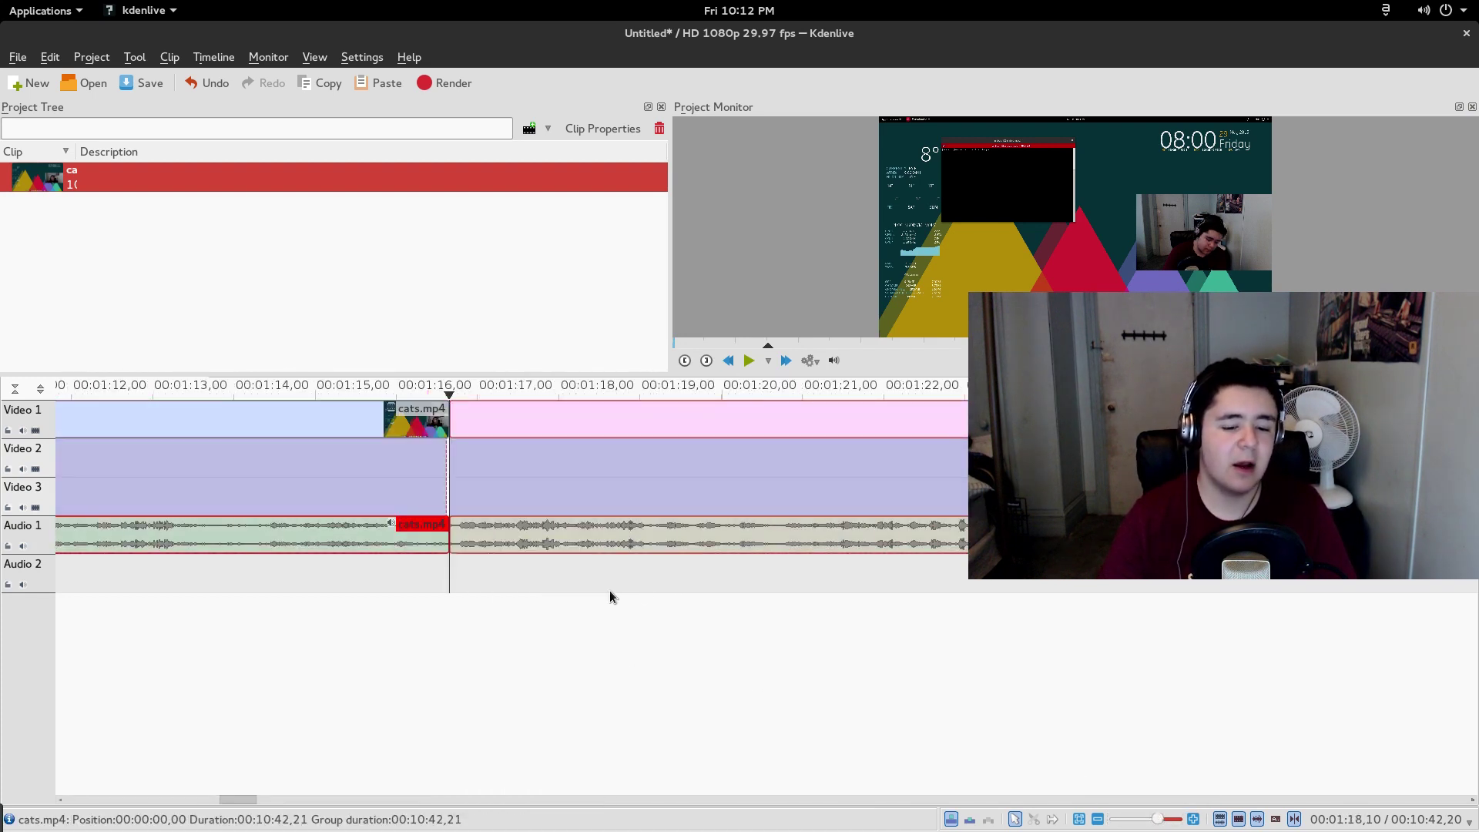
left_click(659, 546)
right_click(660, 543)
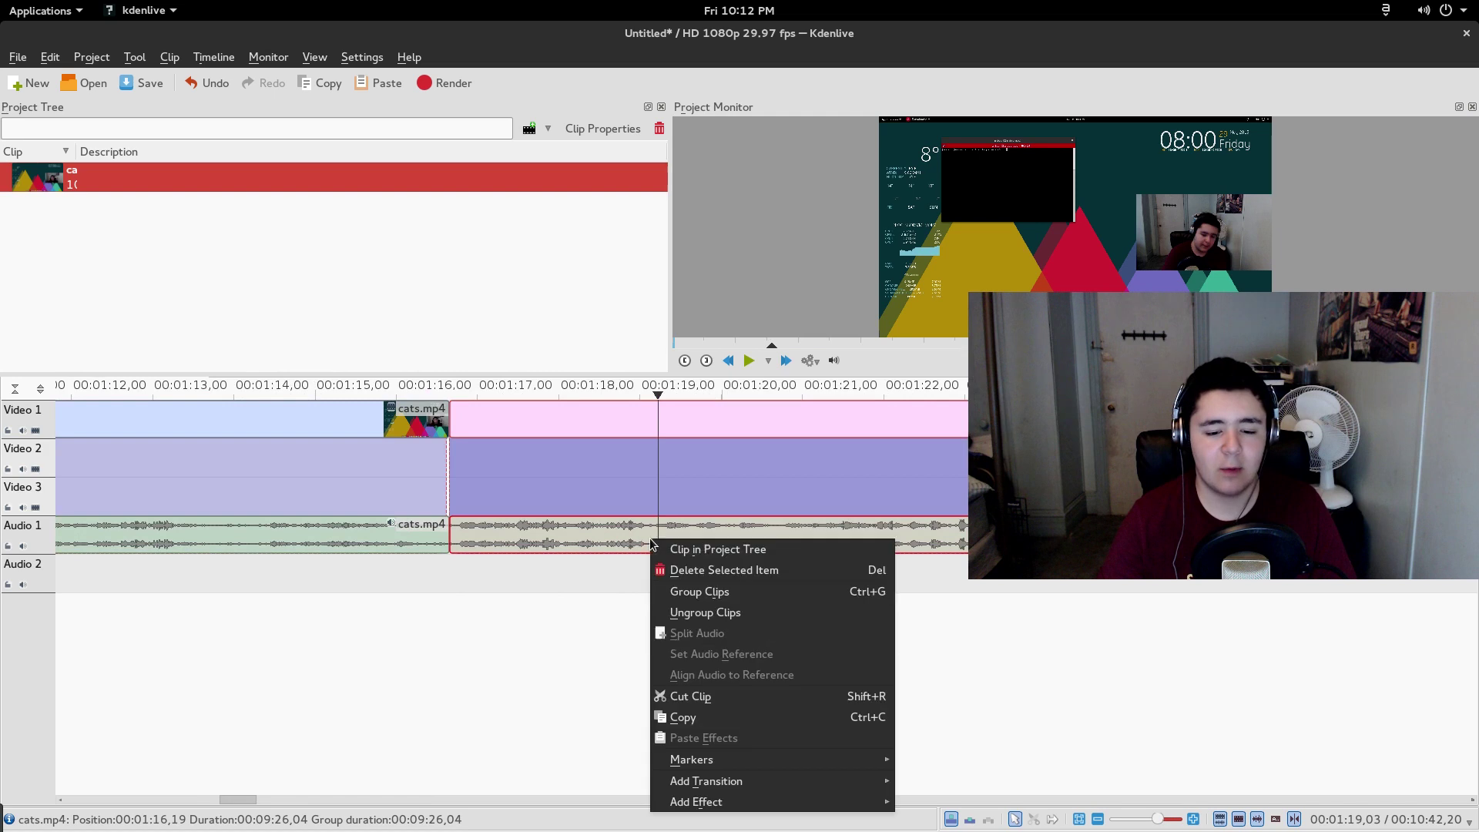
left_click(692, 695)
key("Delete")
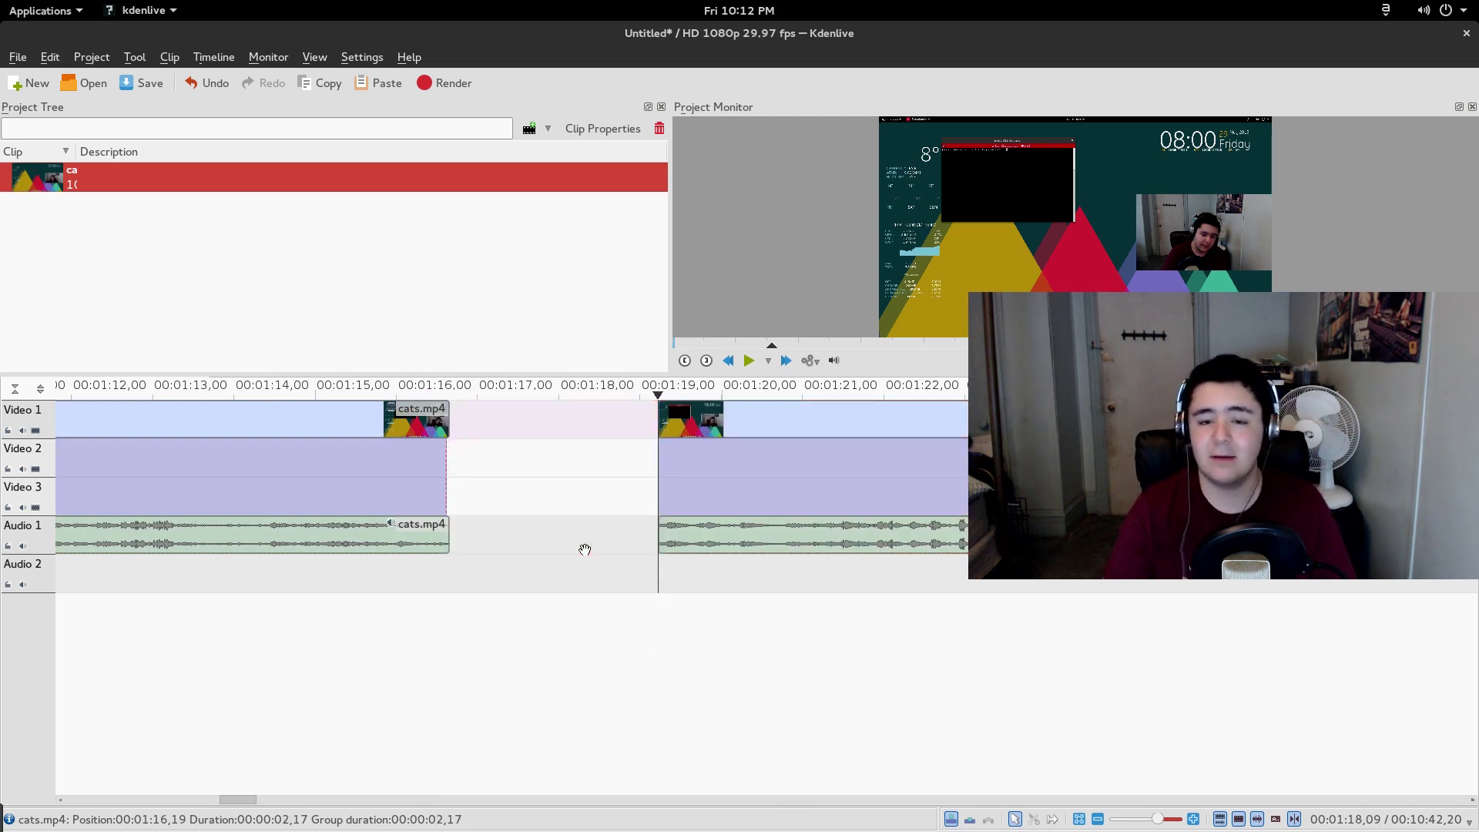
Slide the later clip group left toward the gap
left_click(804, 512)
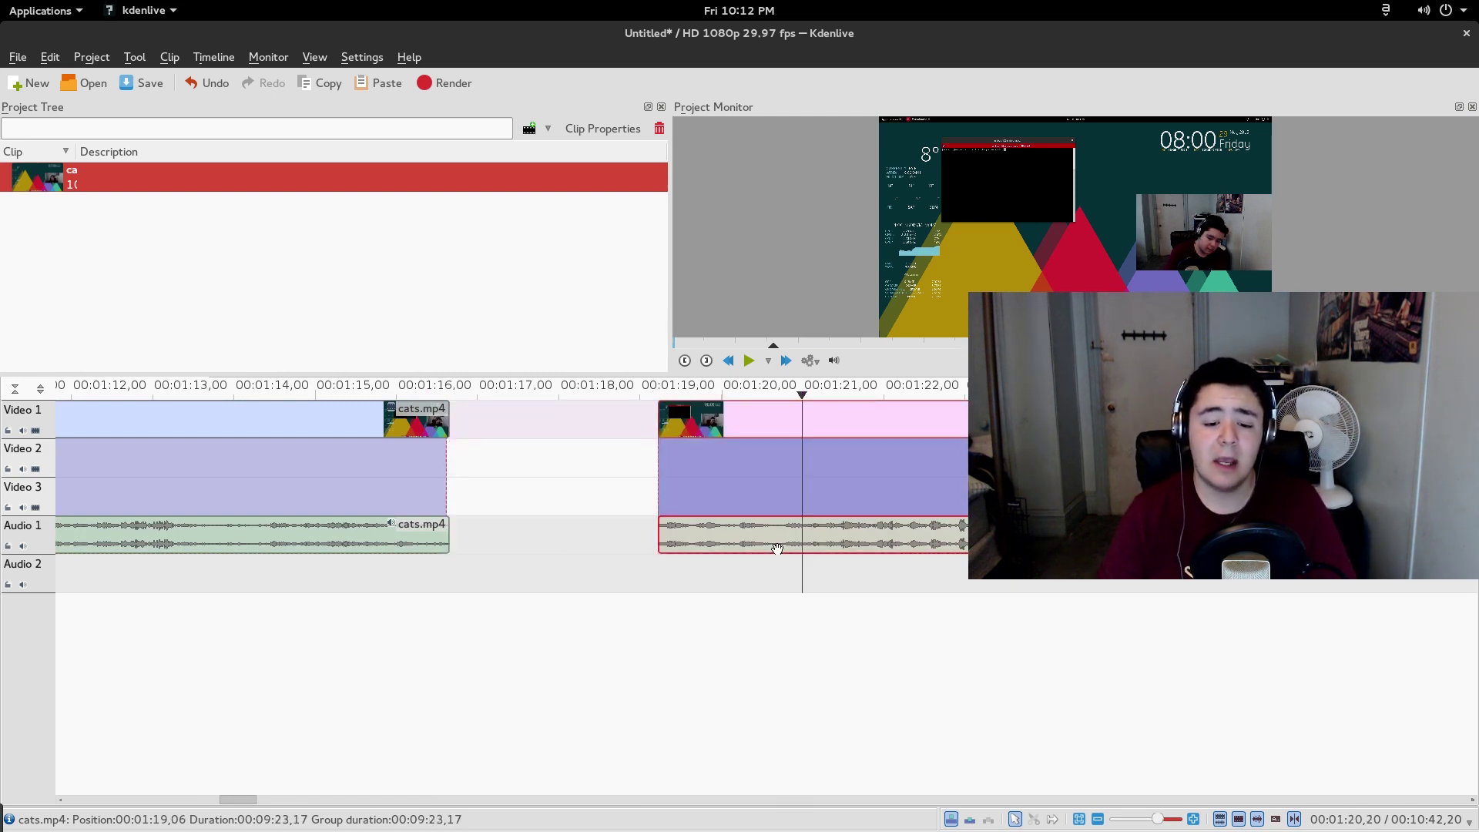
key("Right")
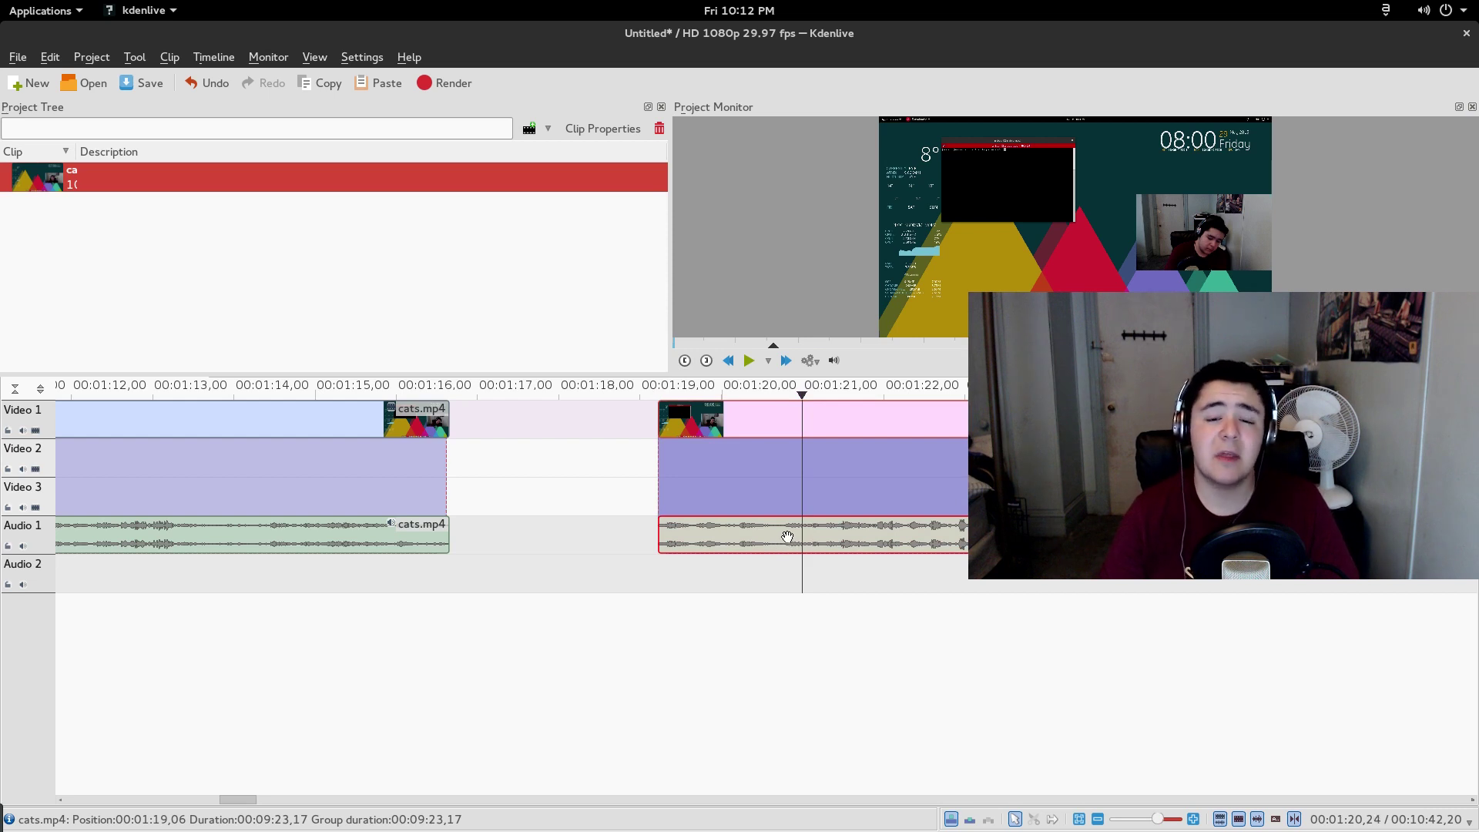
left_click_drag(787, 536, 693, 544)
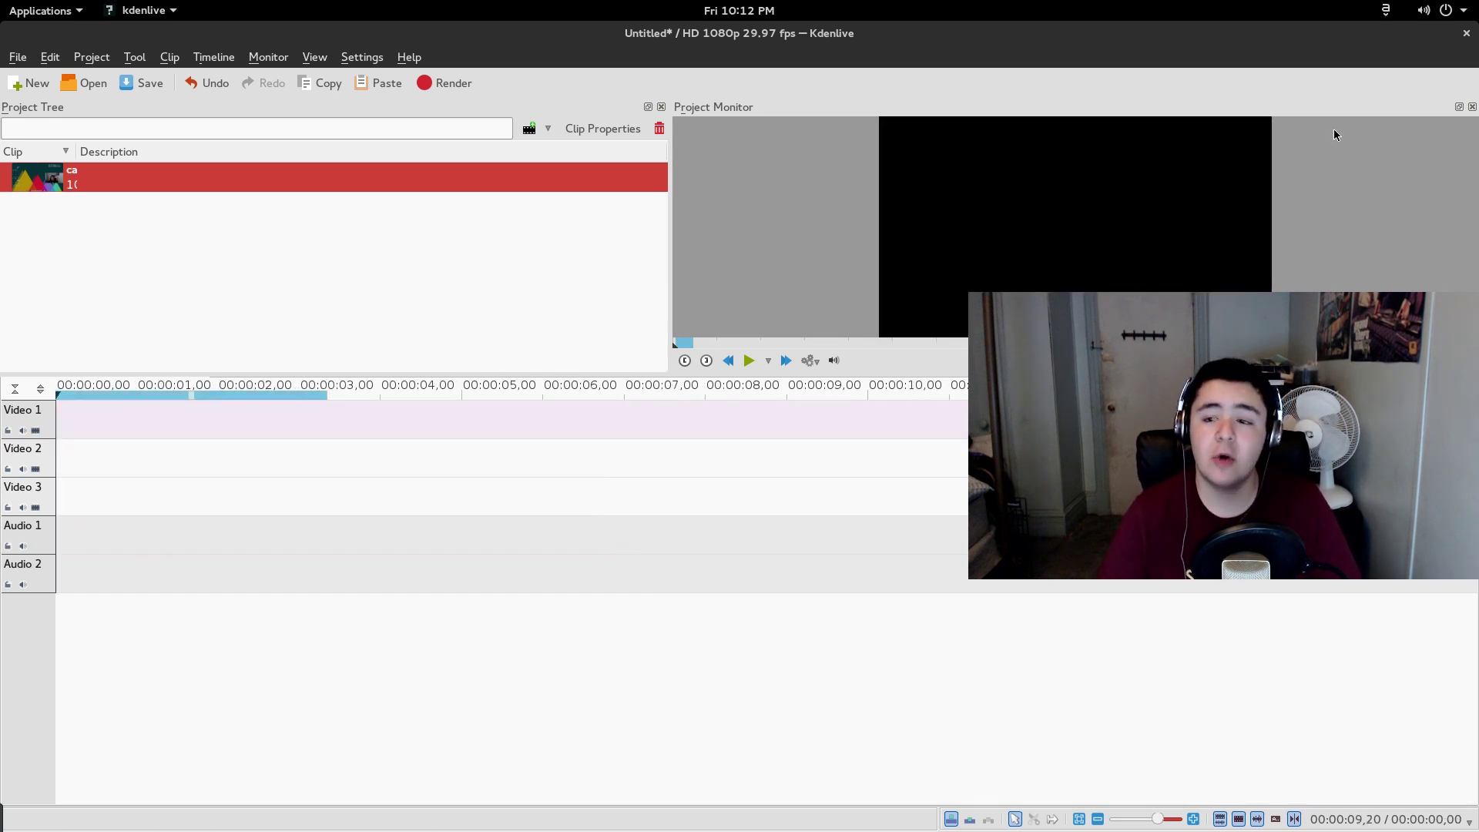
Choose the H.264/AAC (CBR) profile with video bitrate 8000, audio bitrate 256 and 2 pass
double_click(786, 37)
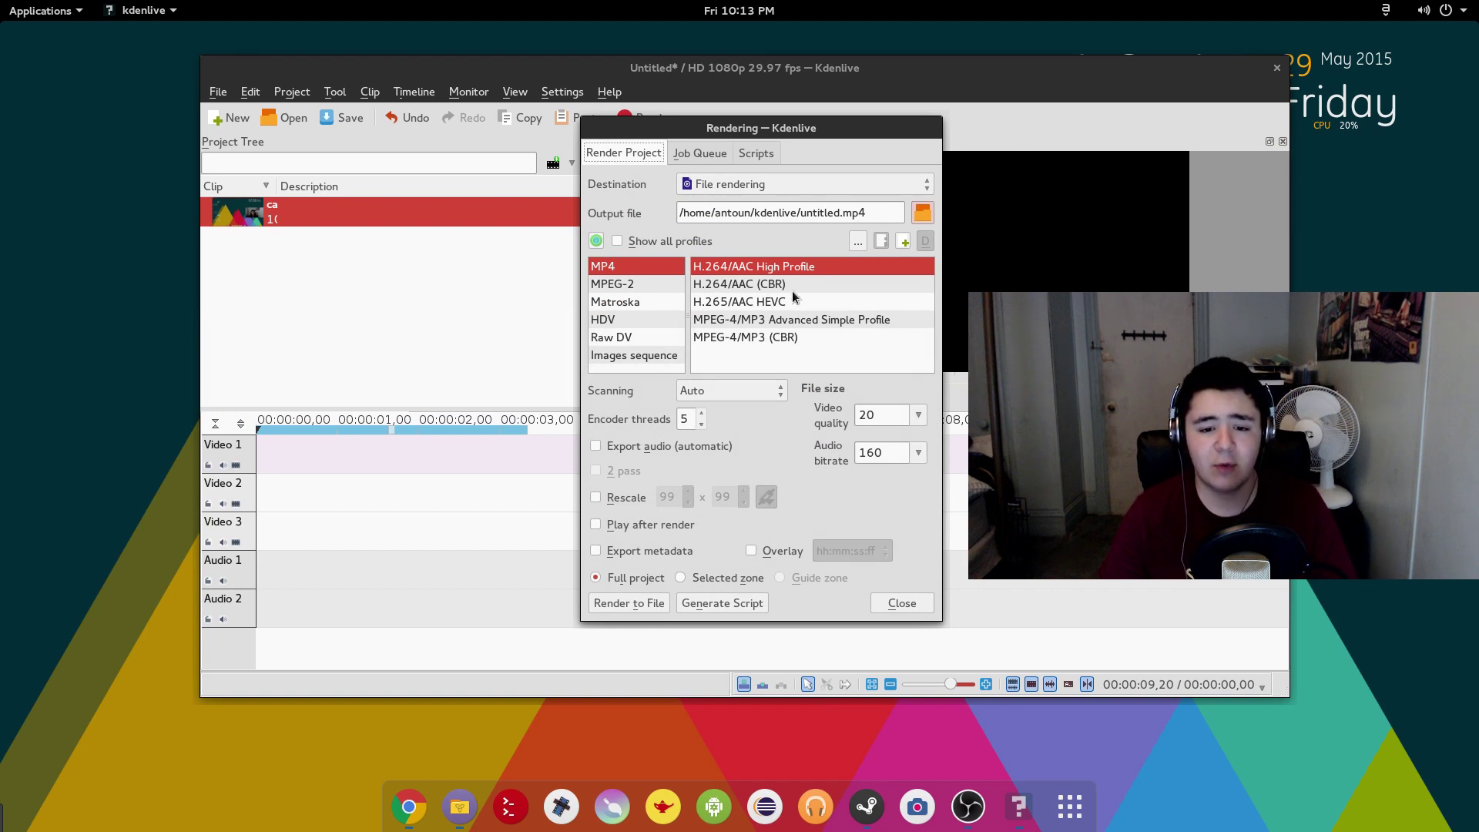
left_click(734, 285)
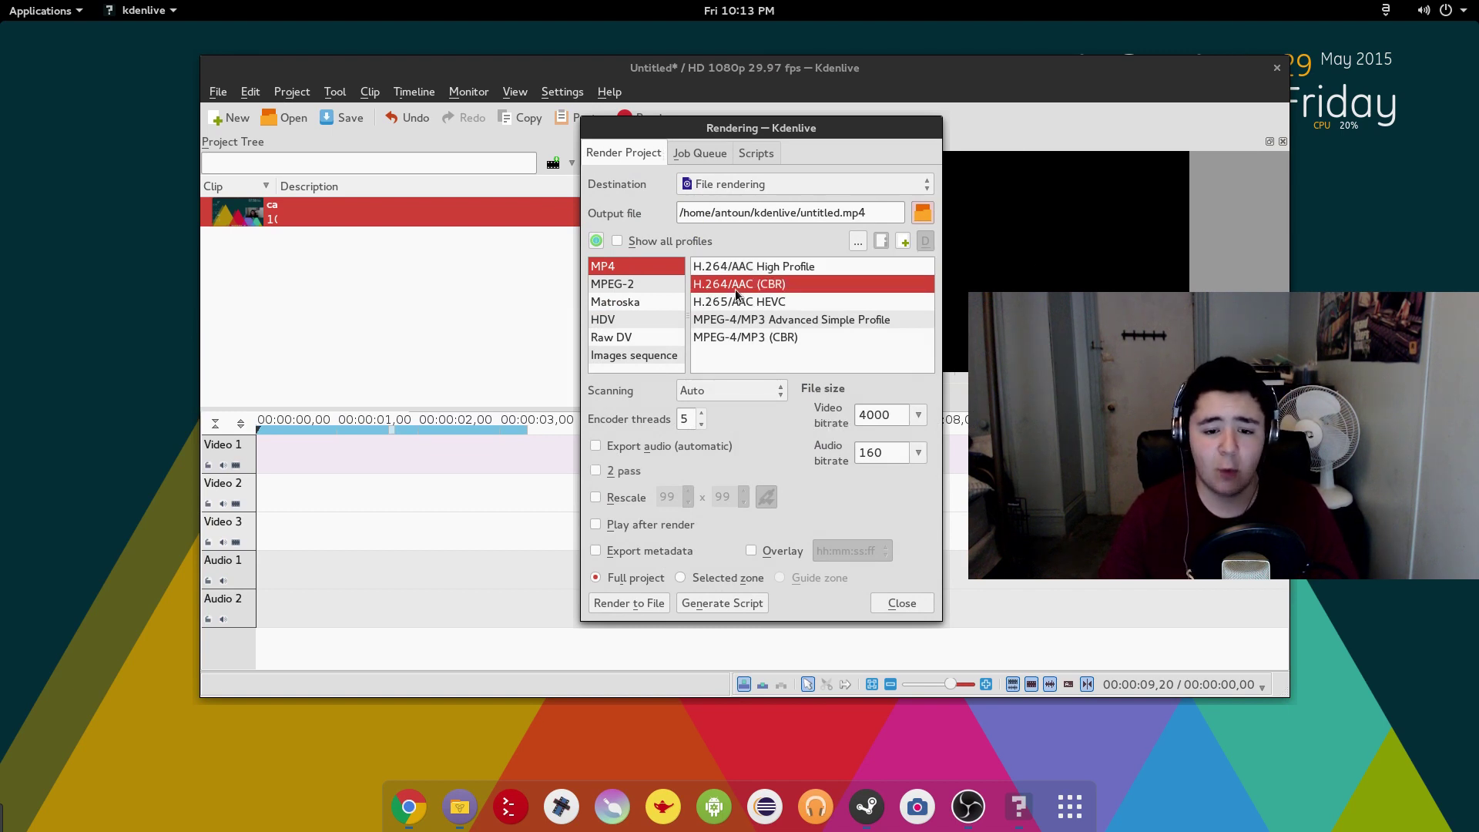
left_click(915, 414)
left_click(895, 394)
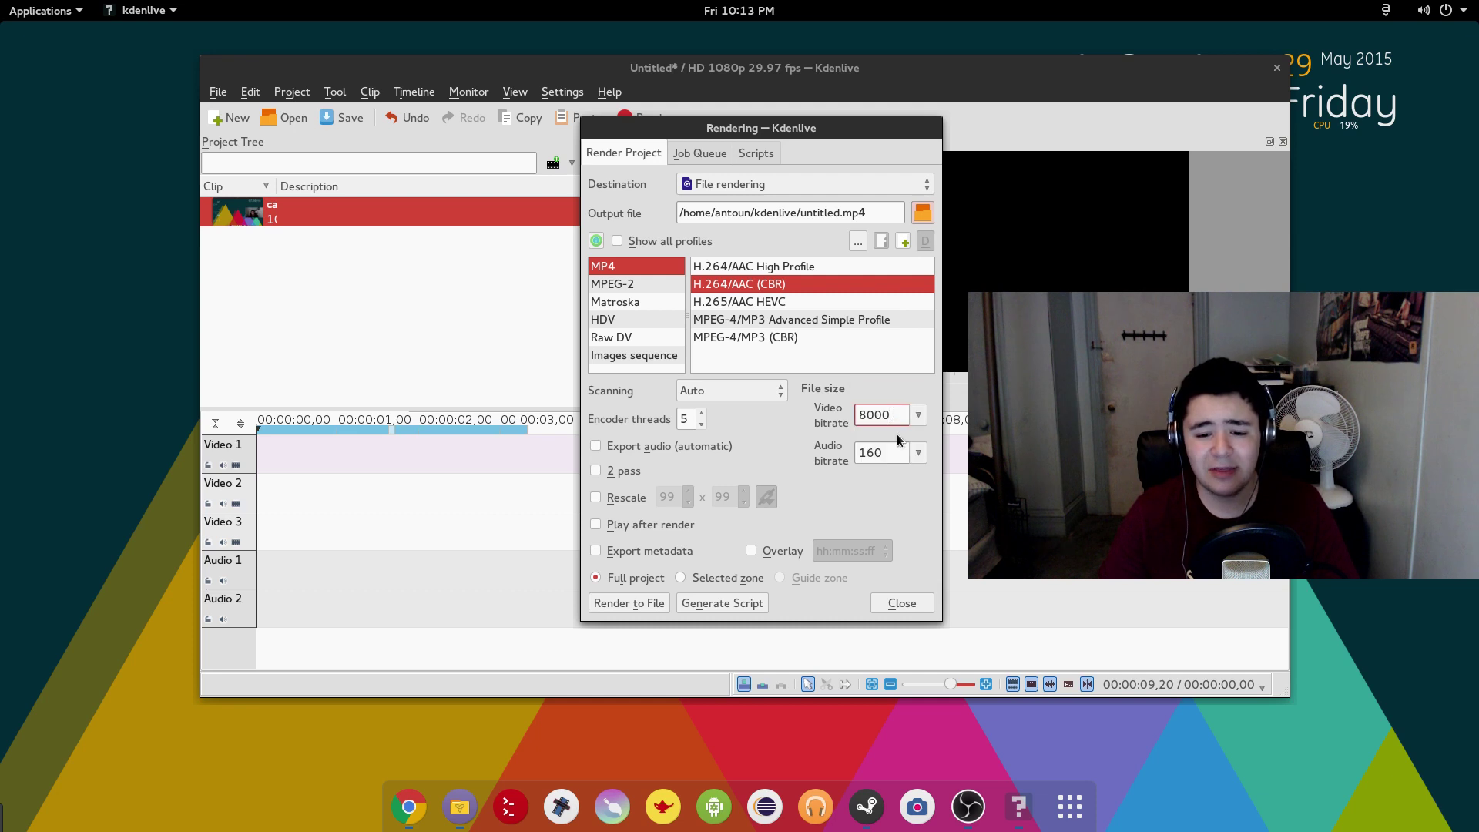
left_click(923, 456)
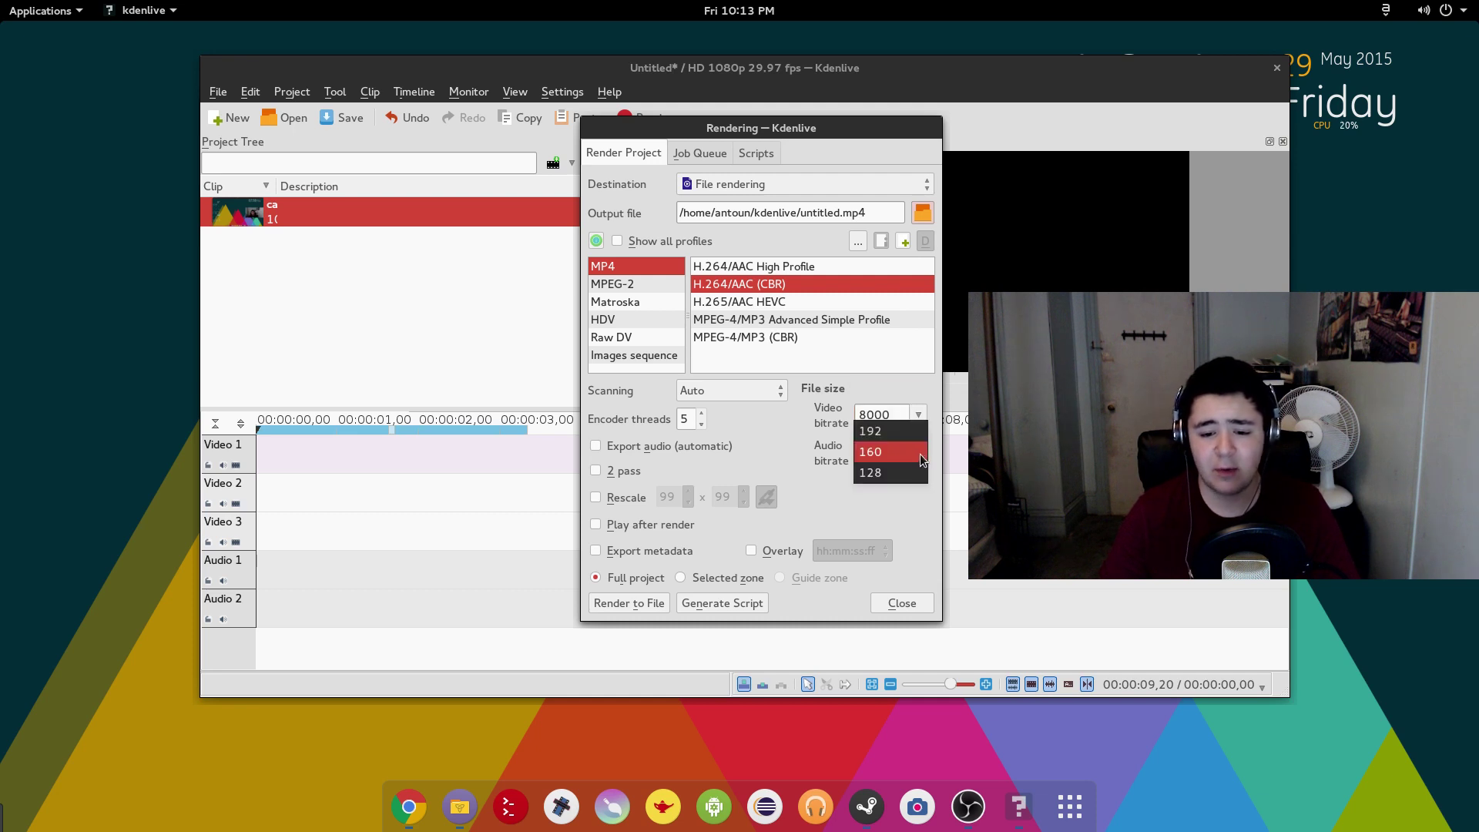
left_click(884, 431)
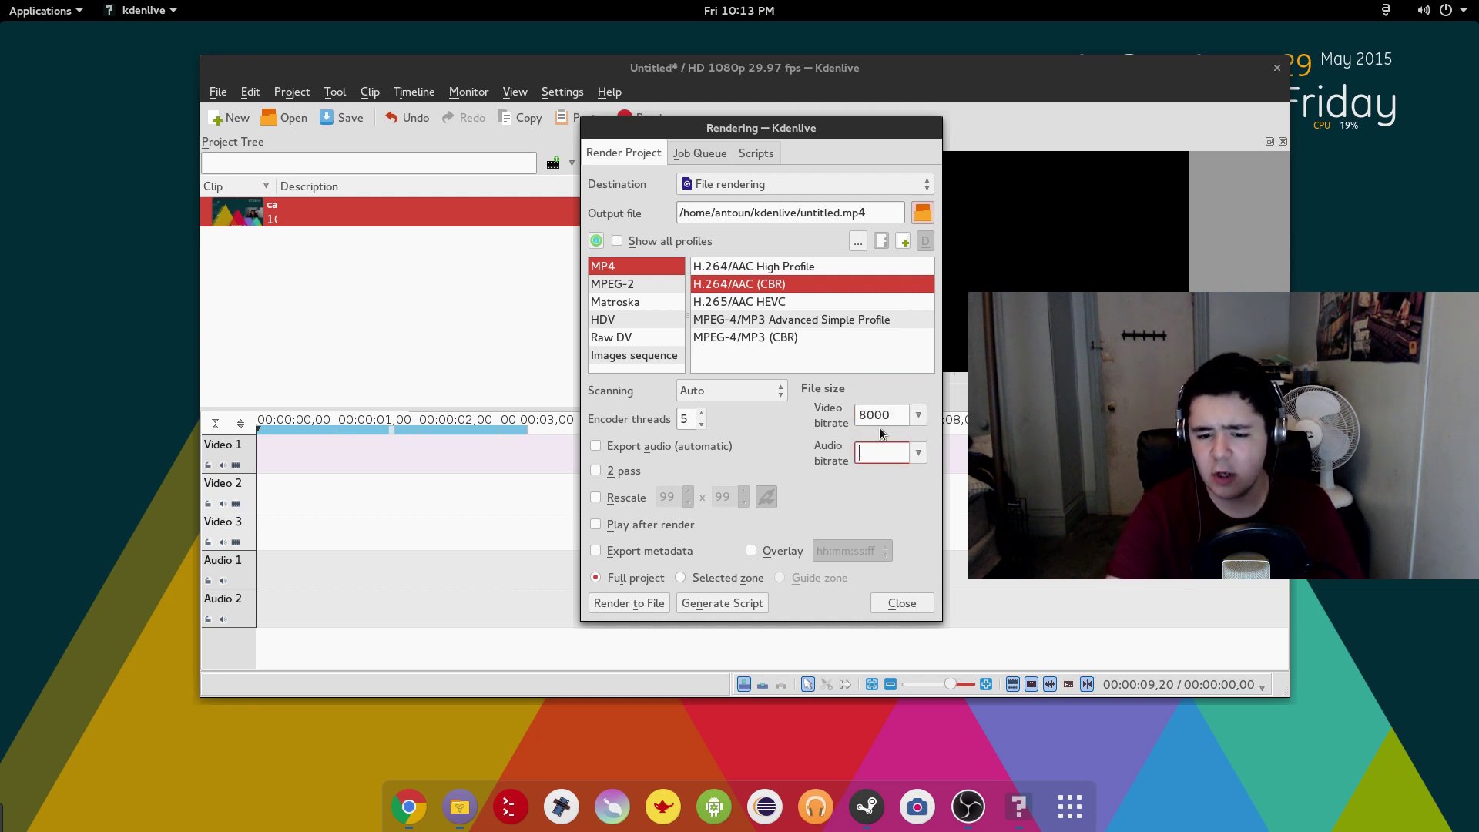
type("256")
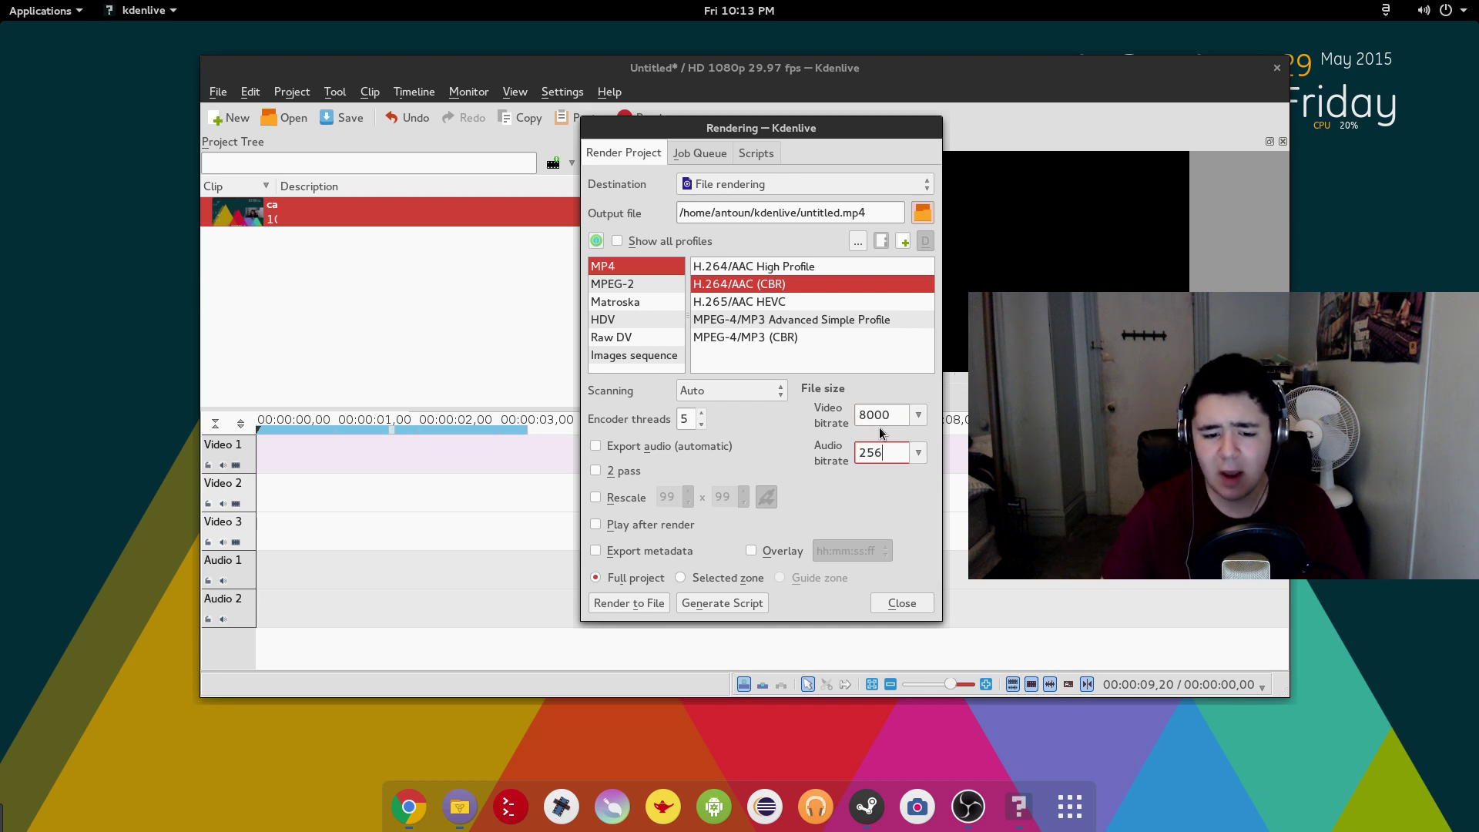
left_click(608, 473)
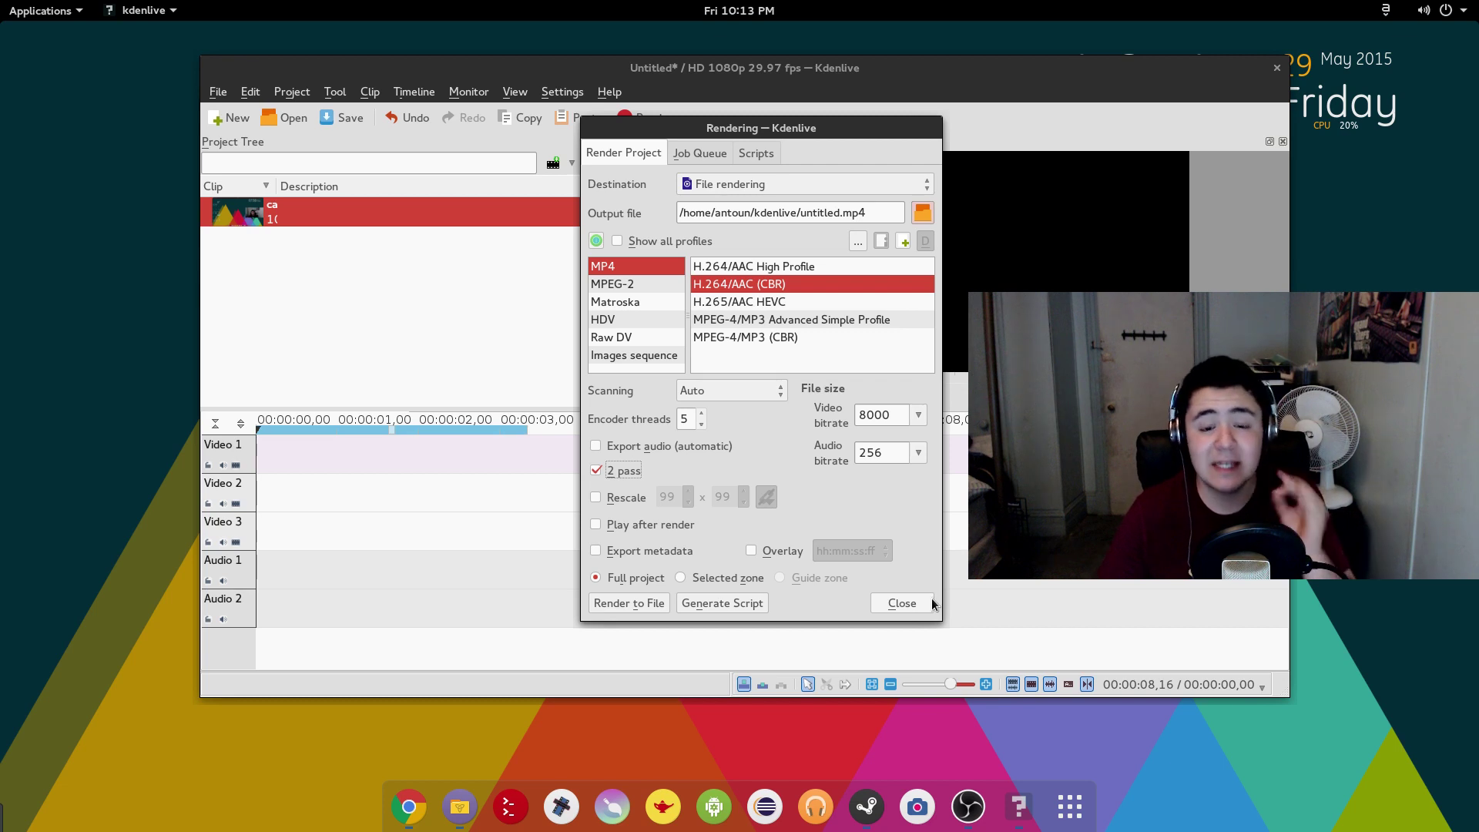
Check the audio bitrate presets, keep 256, and close the render settings
left_click(915, 453)
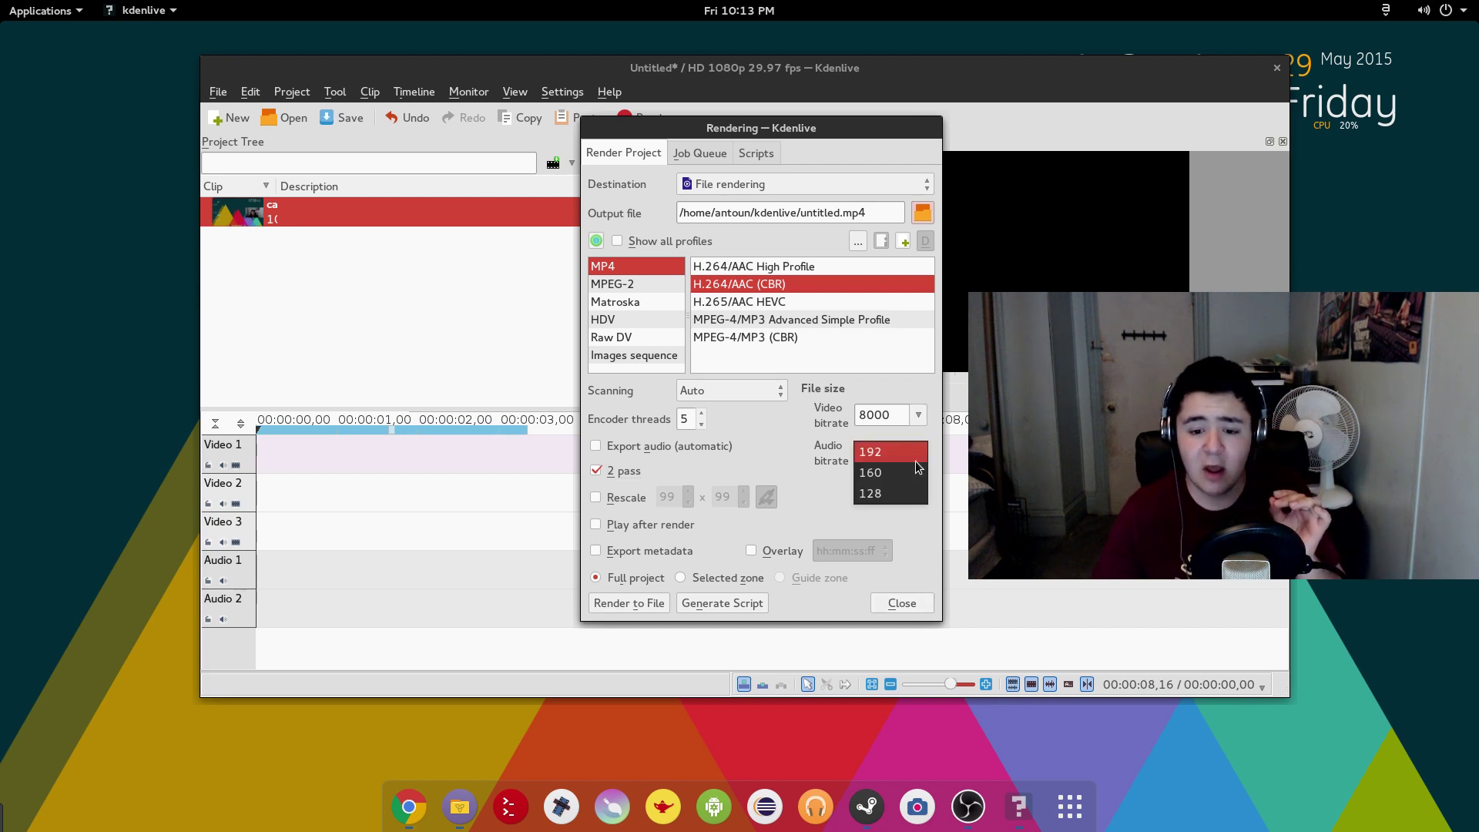
scroll(910, 462, "down", 2)
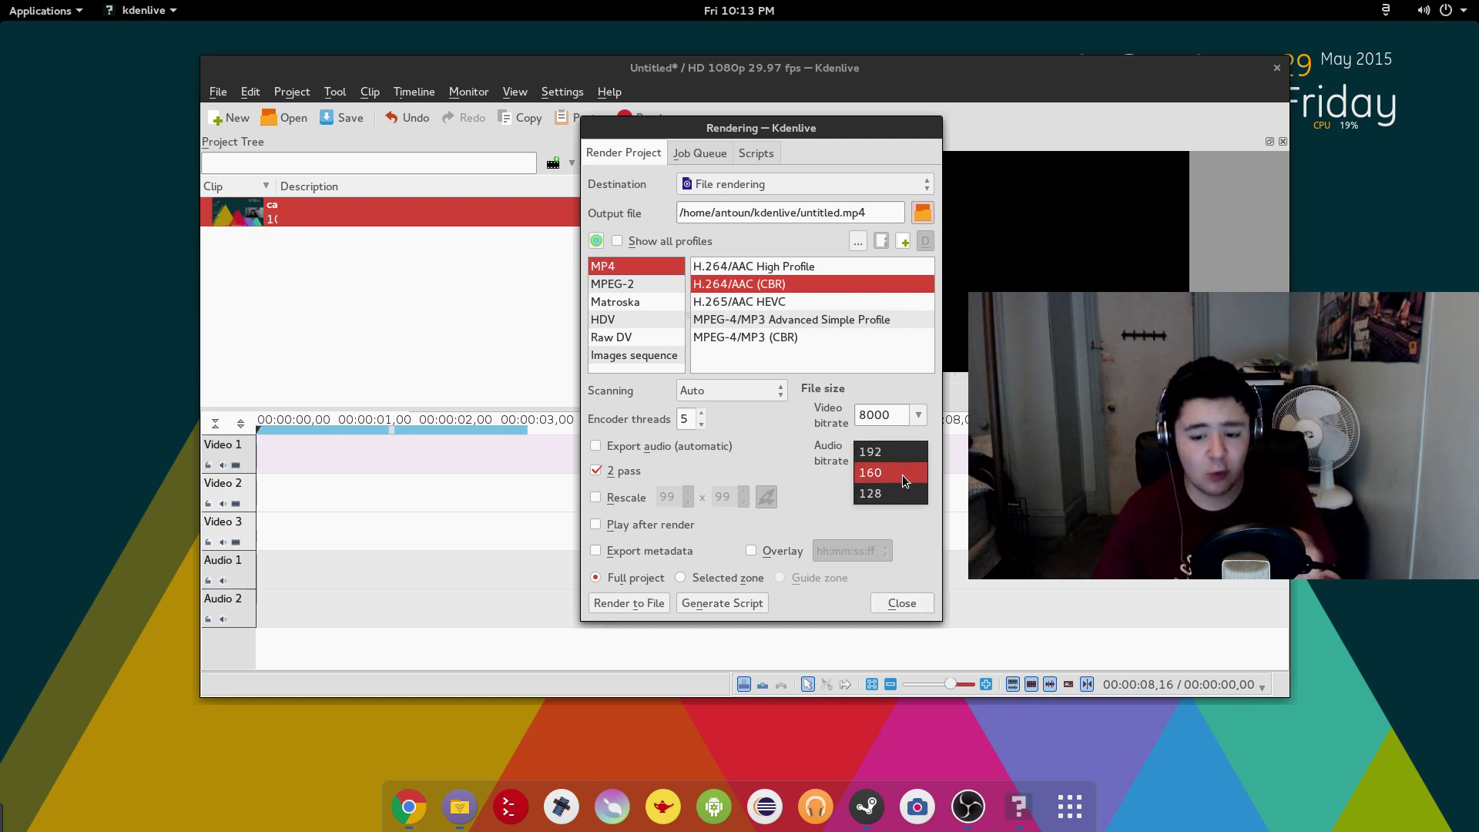
left_click(928, 554)
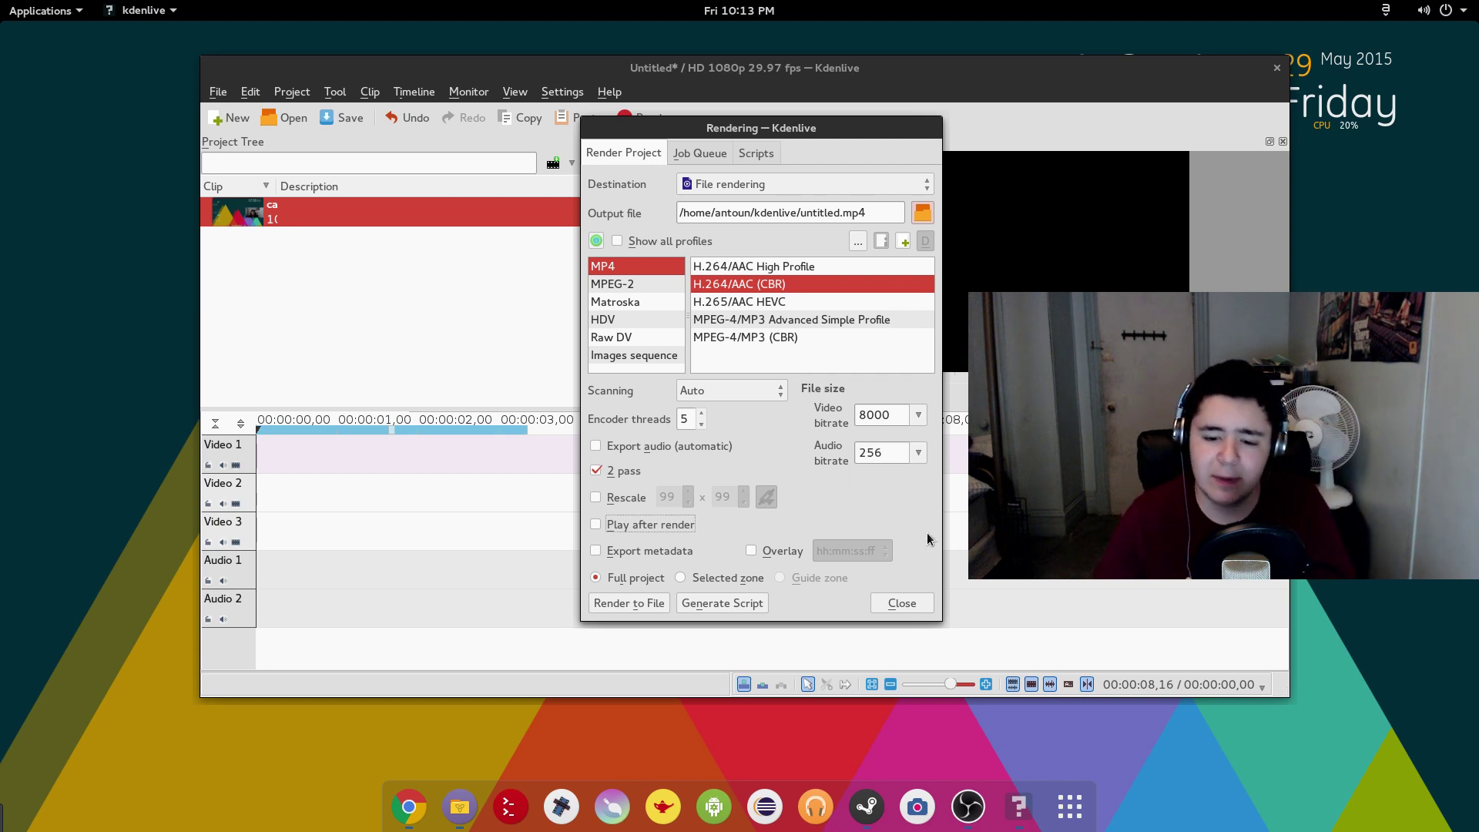
left_click(894, 603)
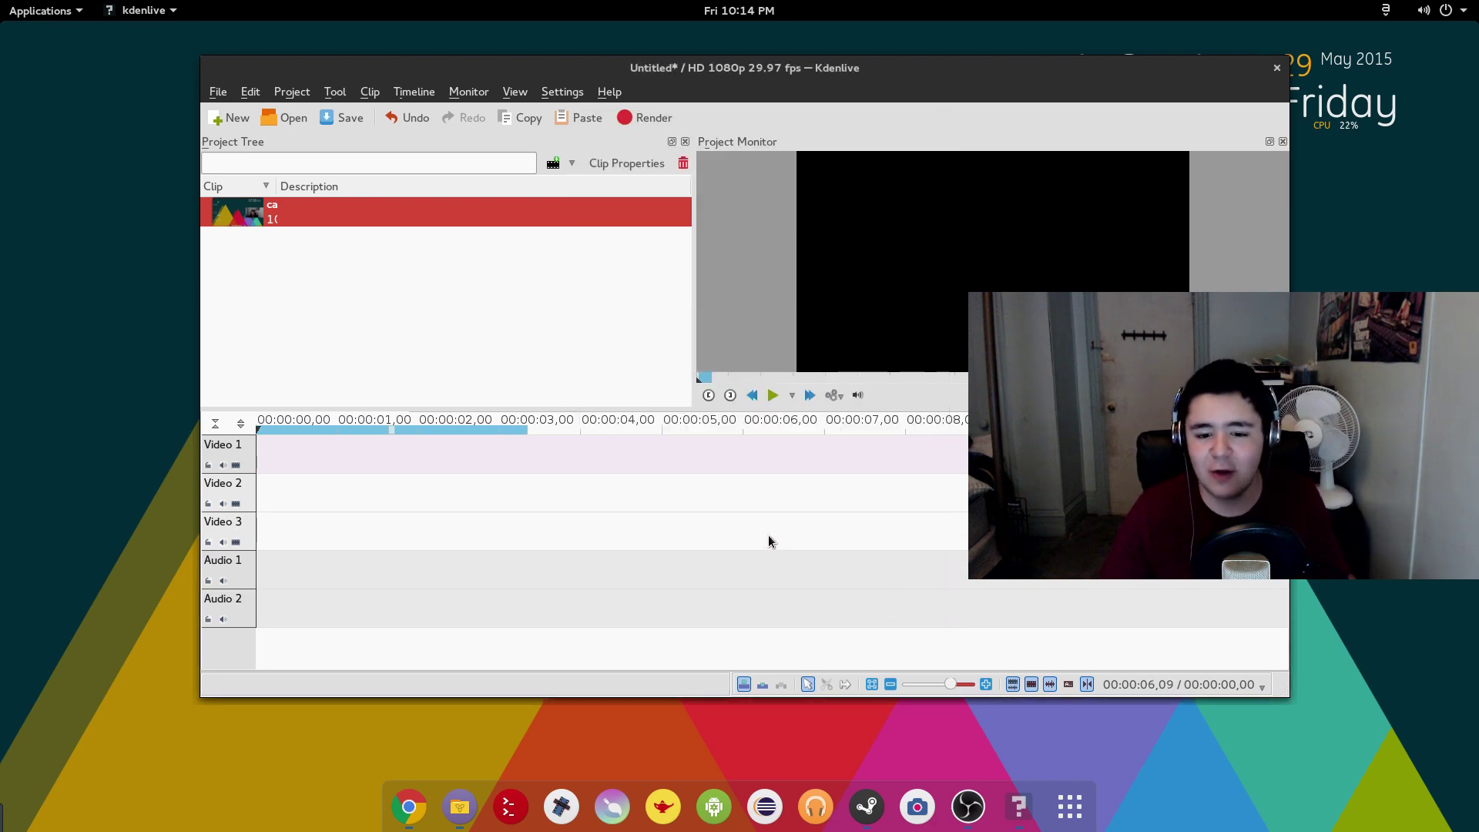
Quit Kdenlive without saving the project, then close the file manager
left_click_drag(1014, 70, 996, 111)
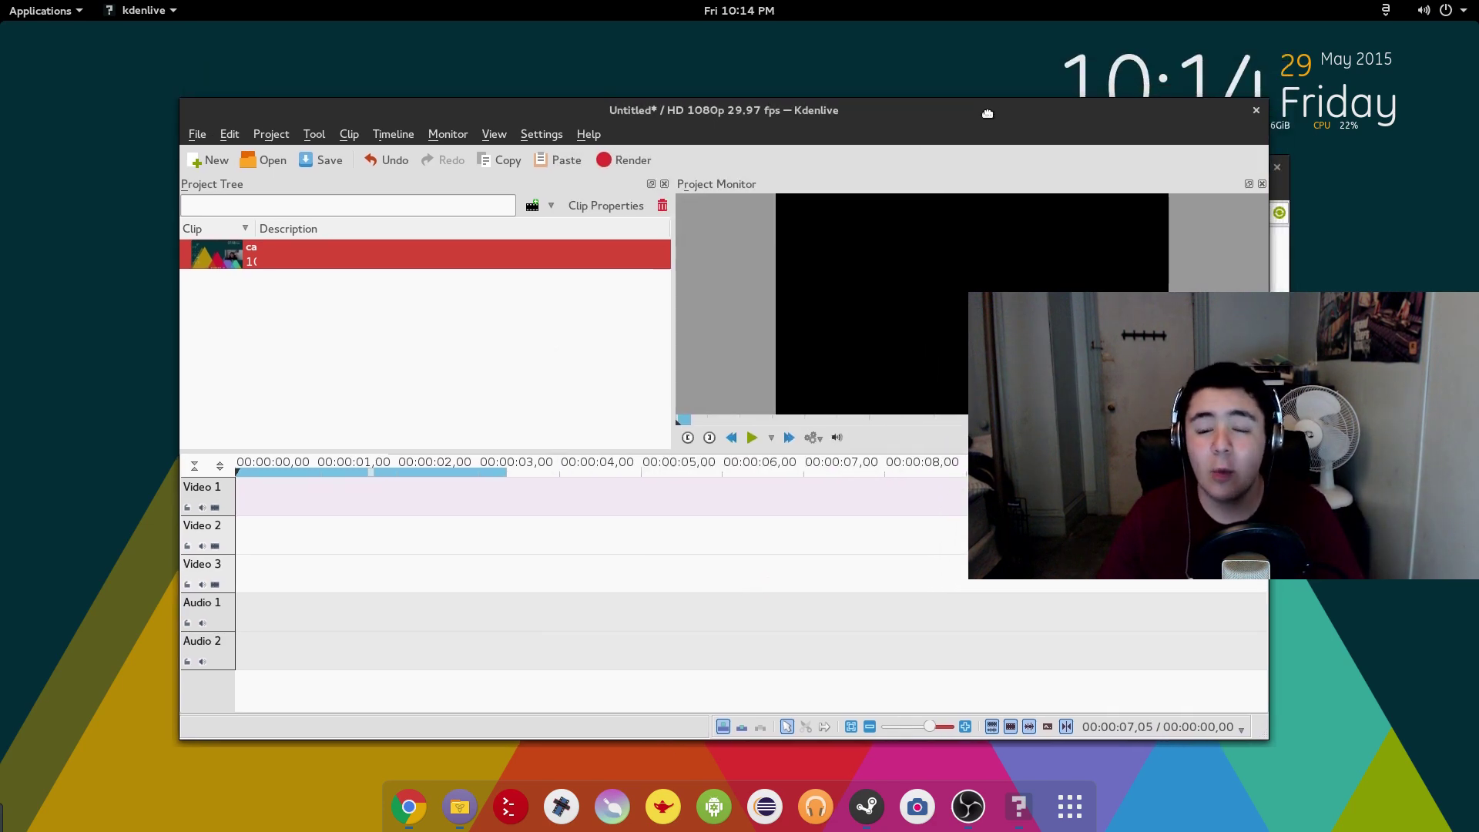
left_click(1263, 117)
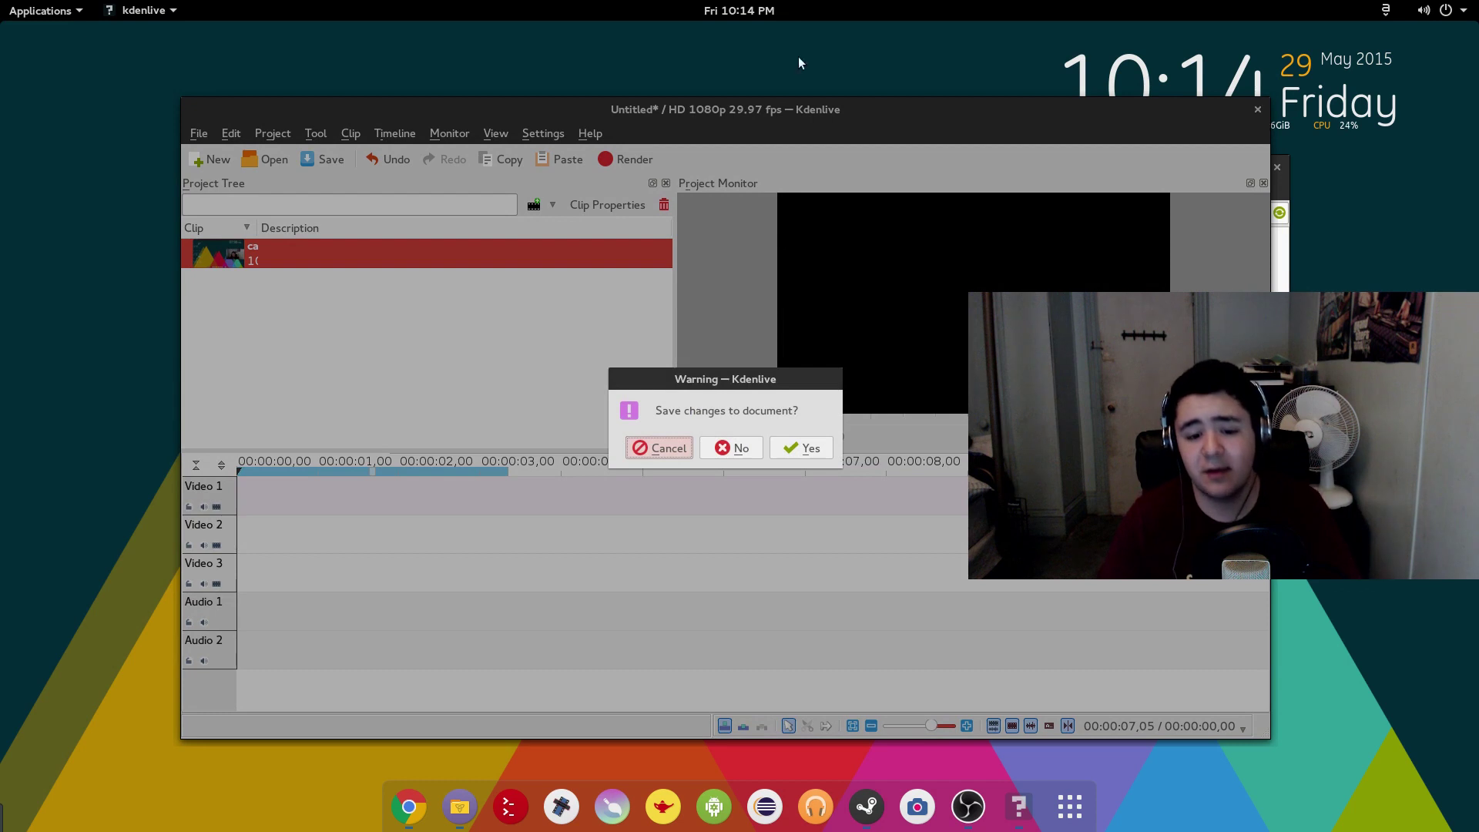
left_click(747, 448)
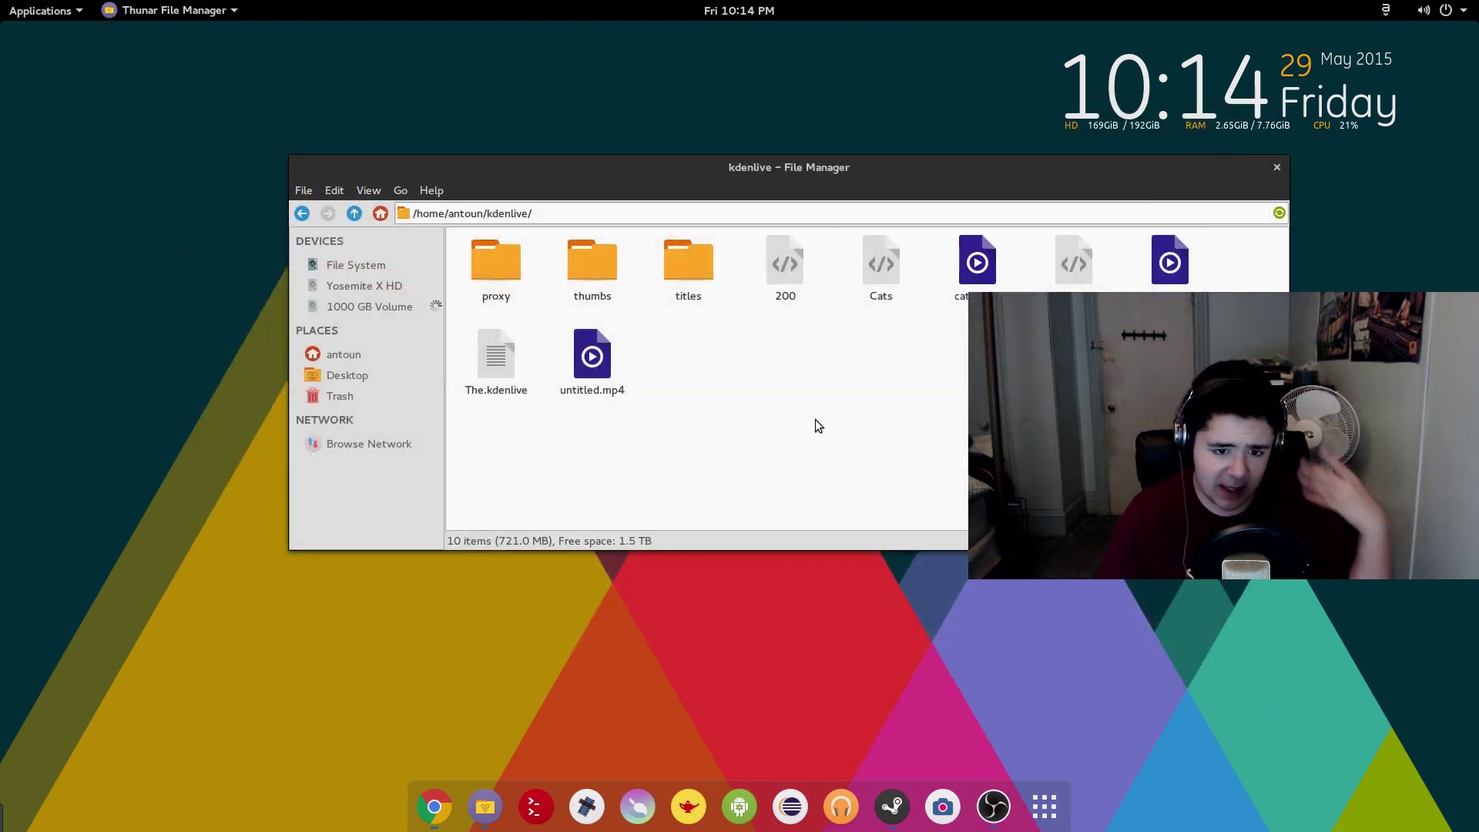
left_click(1276, 167)
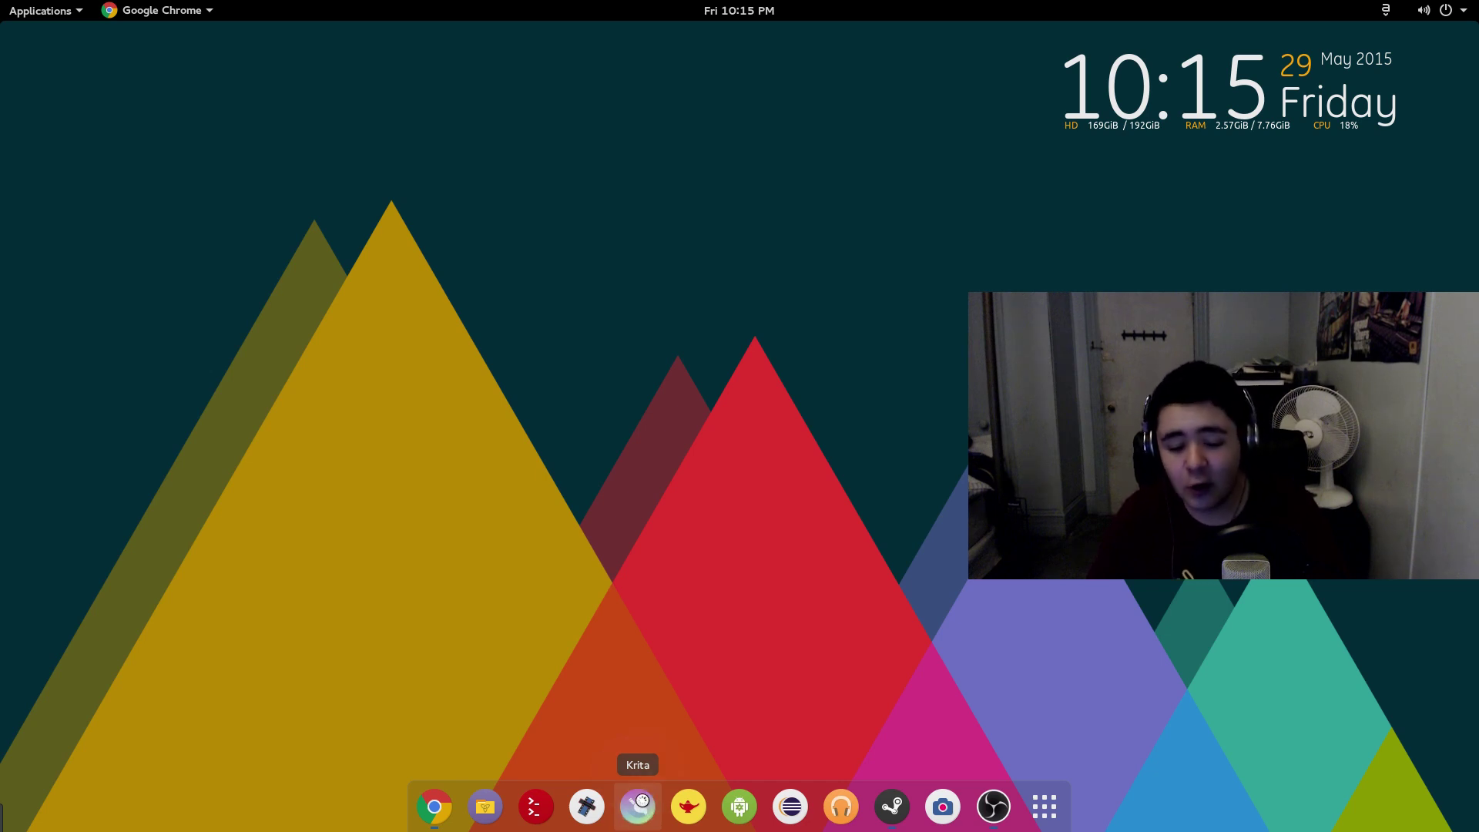
Launch Krita, dismiss its startup screen and lower the window slightly
left_click(640, 809)
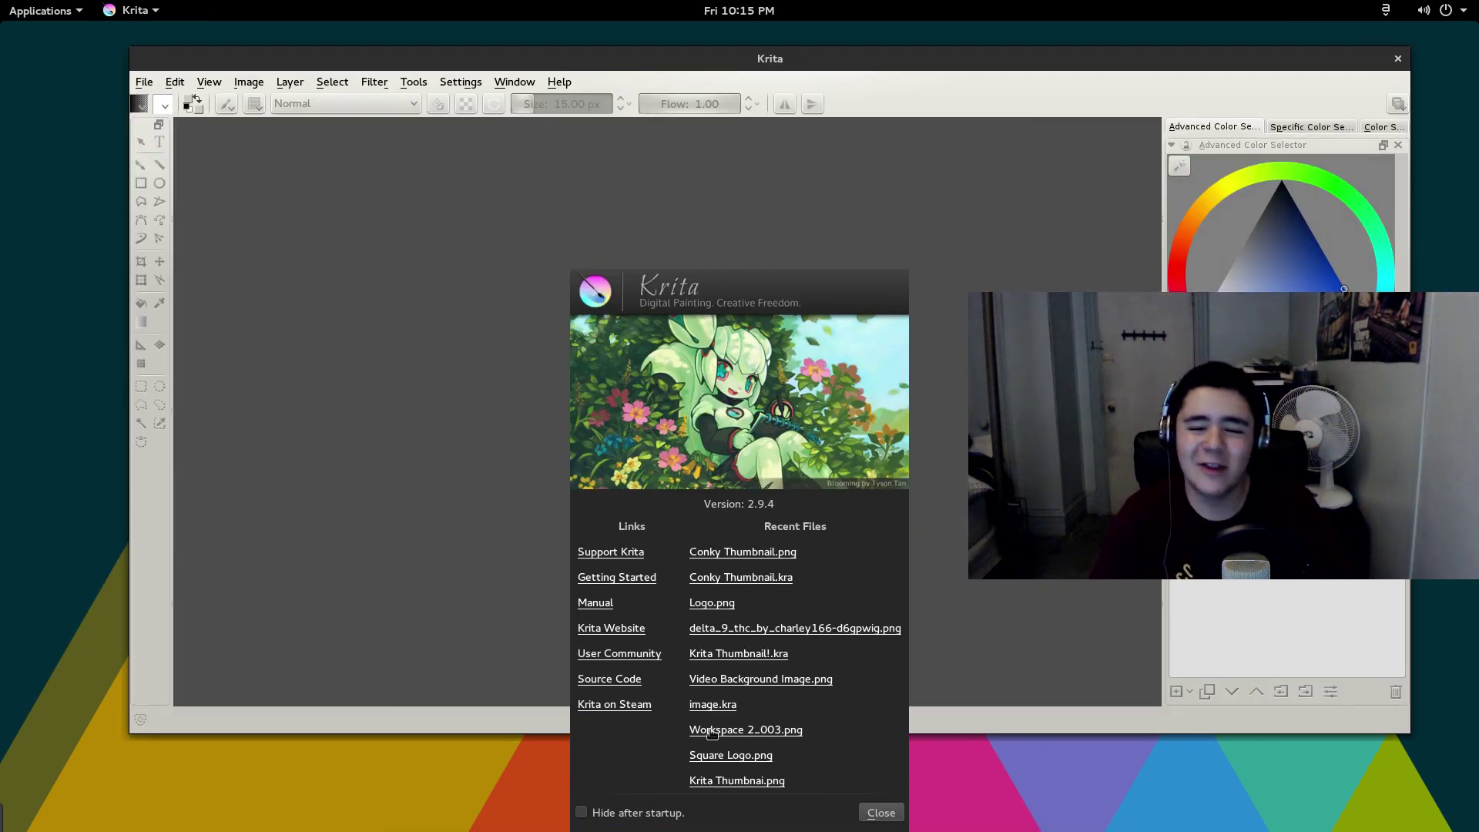
left_click(880, 812)
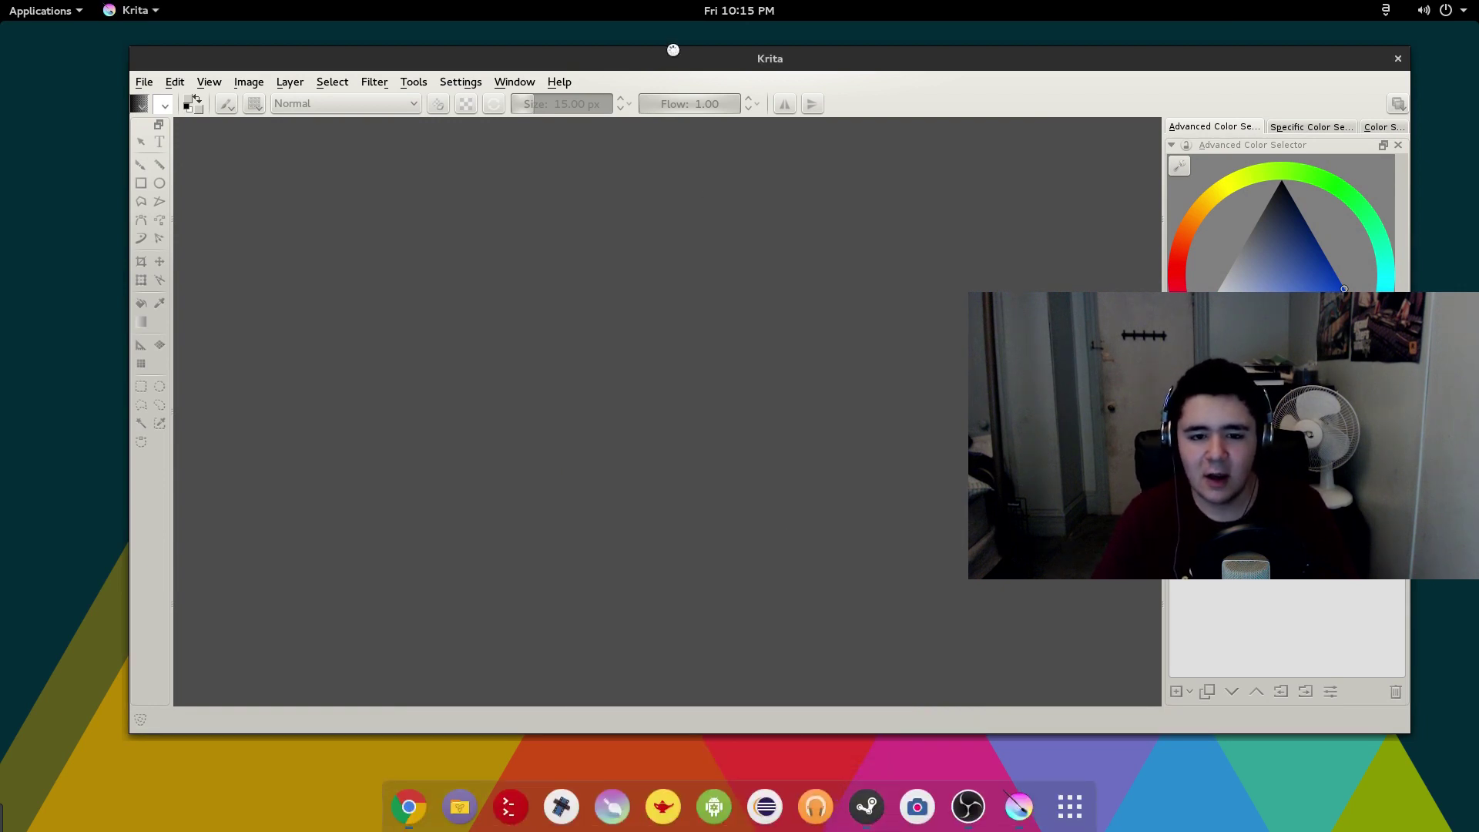
mouse_move(693, 63)
left_mouse_down()
mouse_move(676, 71)
mouse_move(712, 123)
mouse_move(693, 73)
mouse_move(710, 58)
mouse_move(704, 74)
left_mouse_up()
Open Conky Thumbnail.png from File > Open Recent
left_click(144, 97)
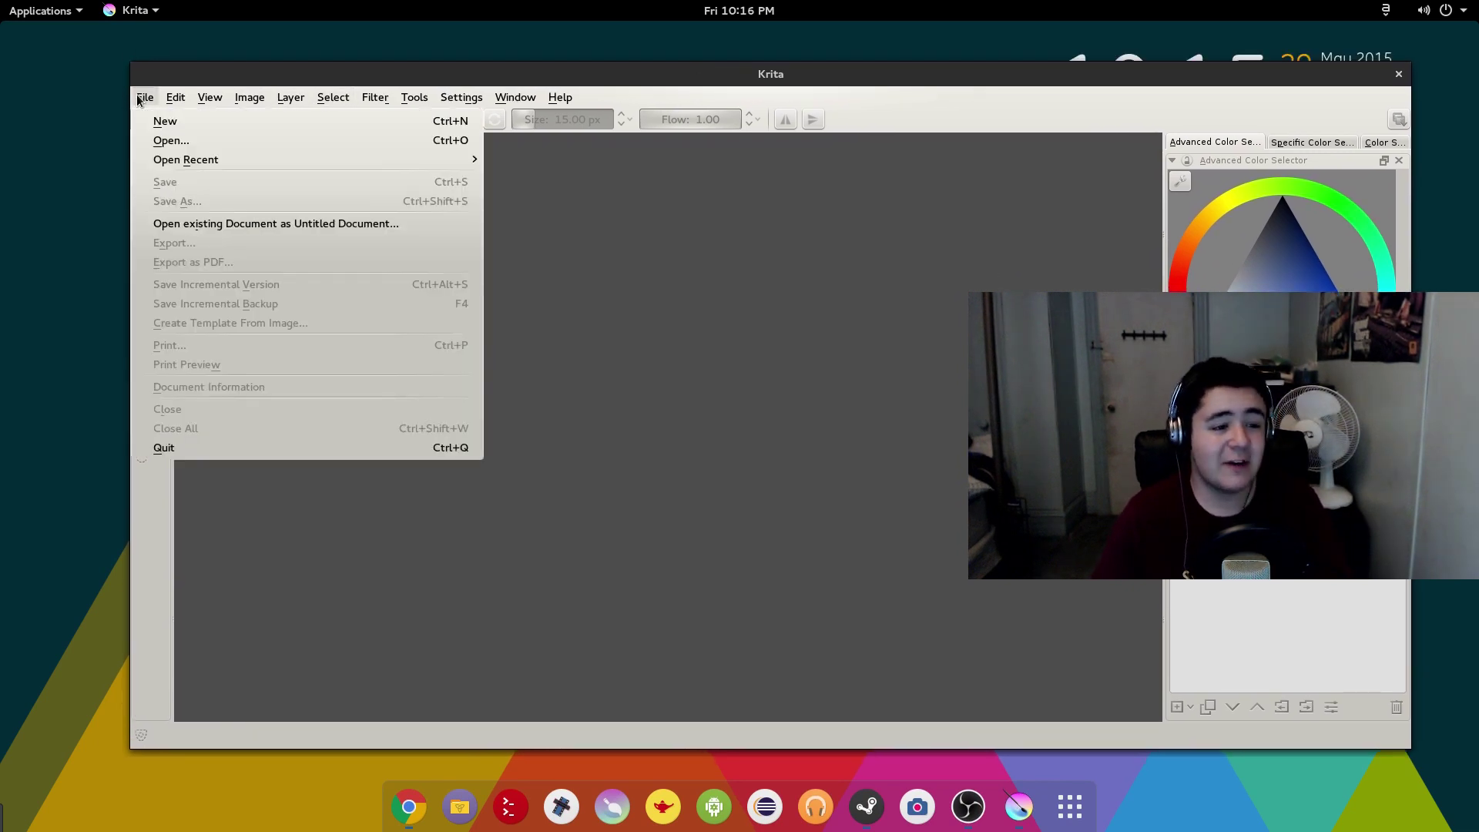
mouse_move(172, 158)
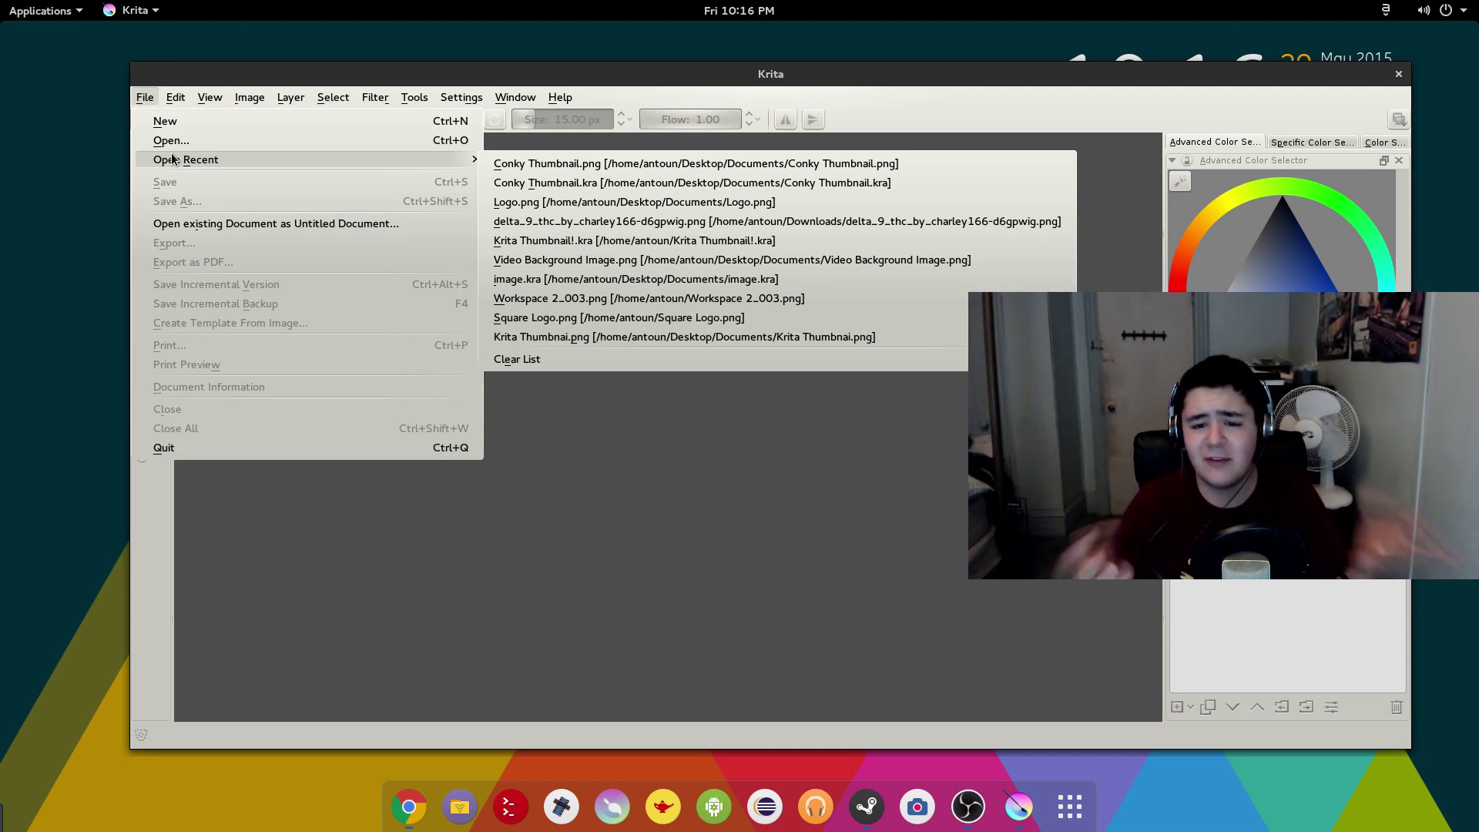
key("Left")
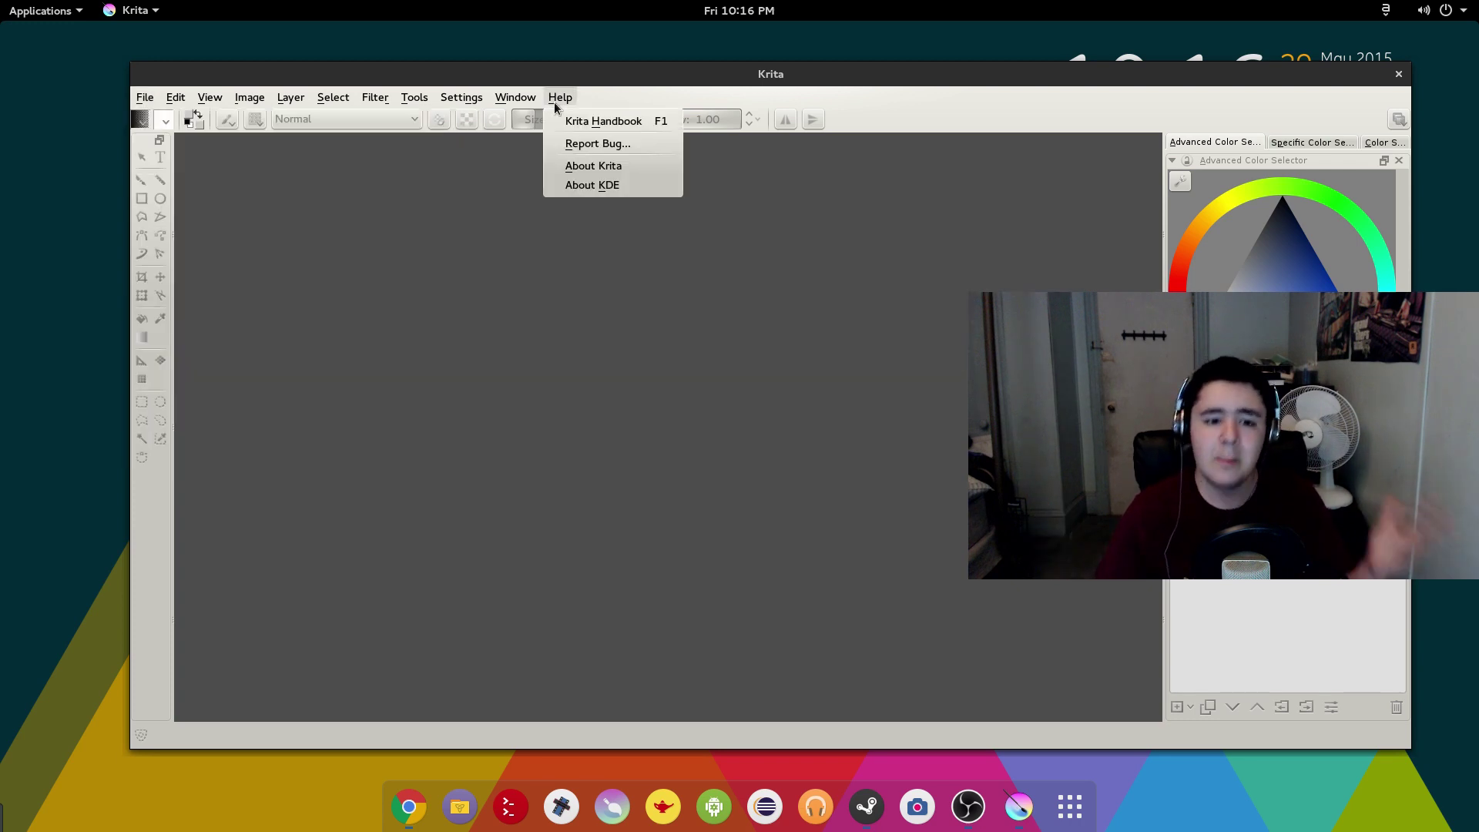
key("Right")
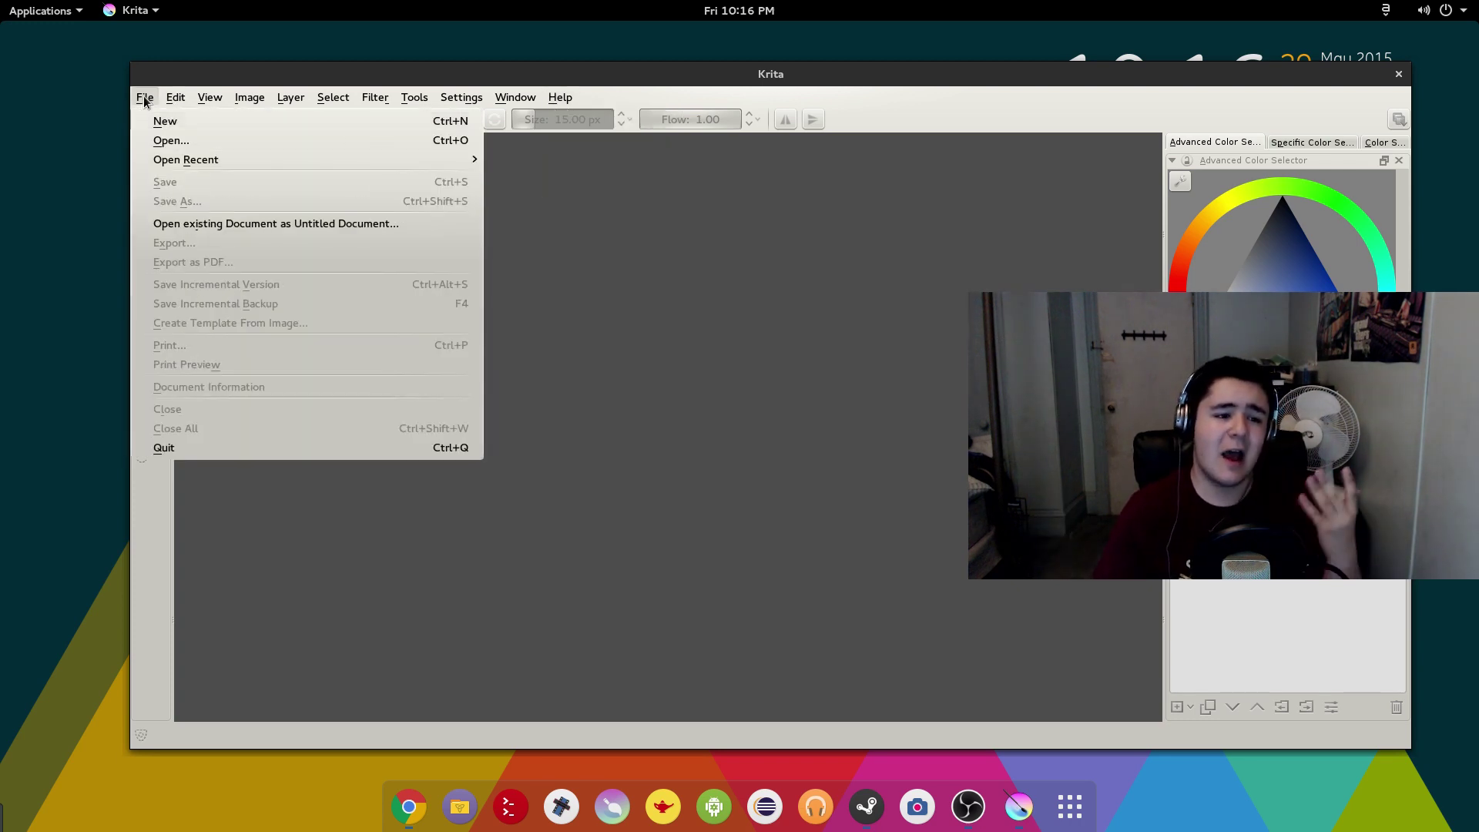
left_click(362, 140)
left_click(969, 636)
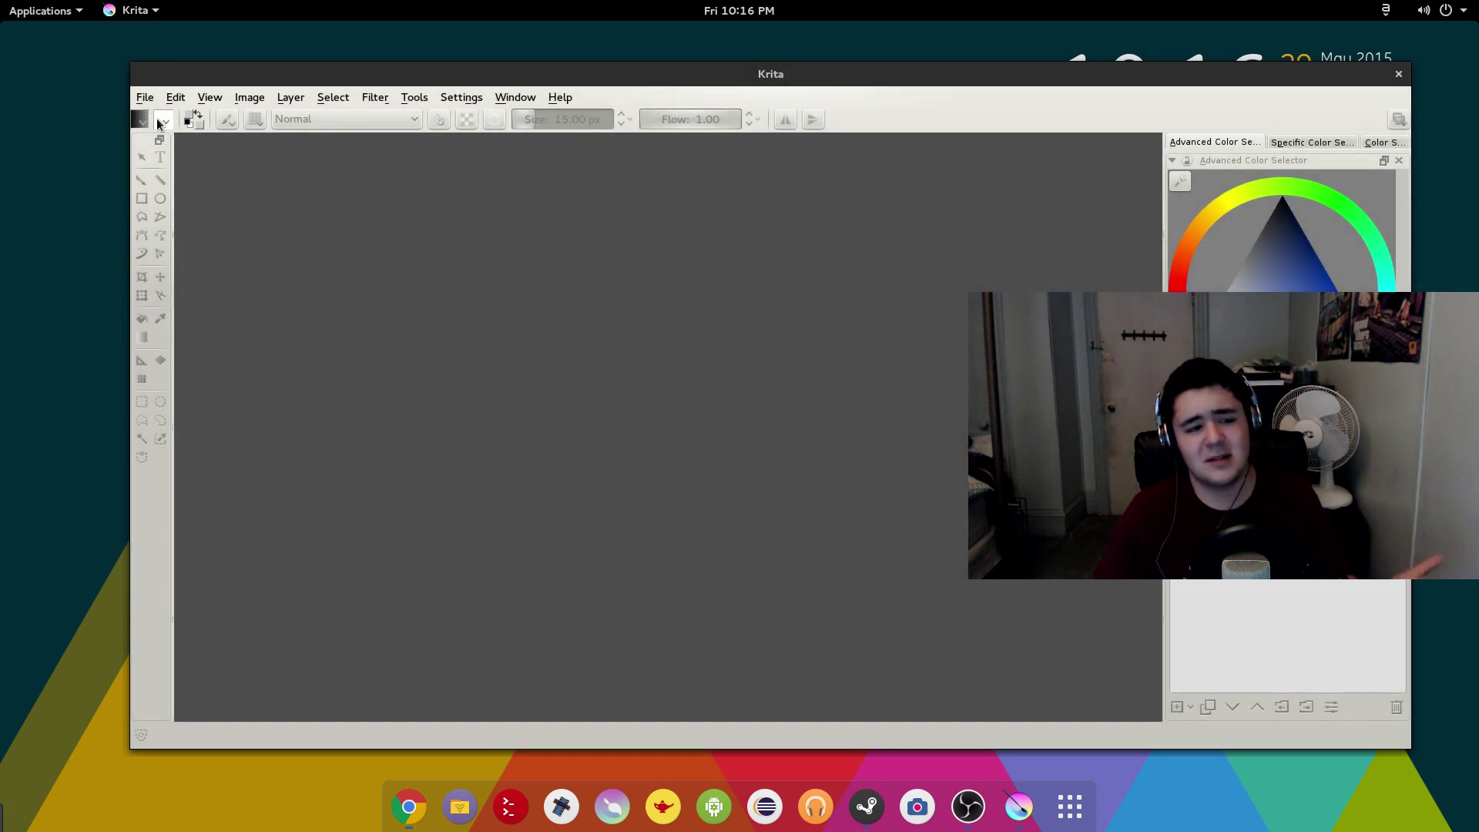
left_click(145, 97)
mouse_move(232, 160)
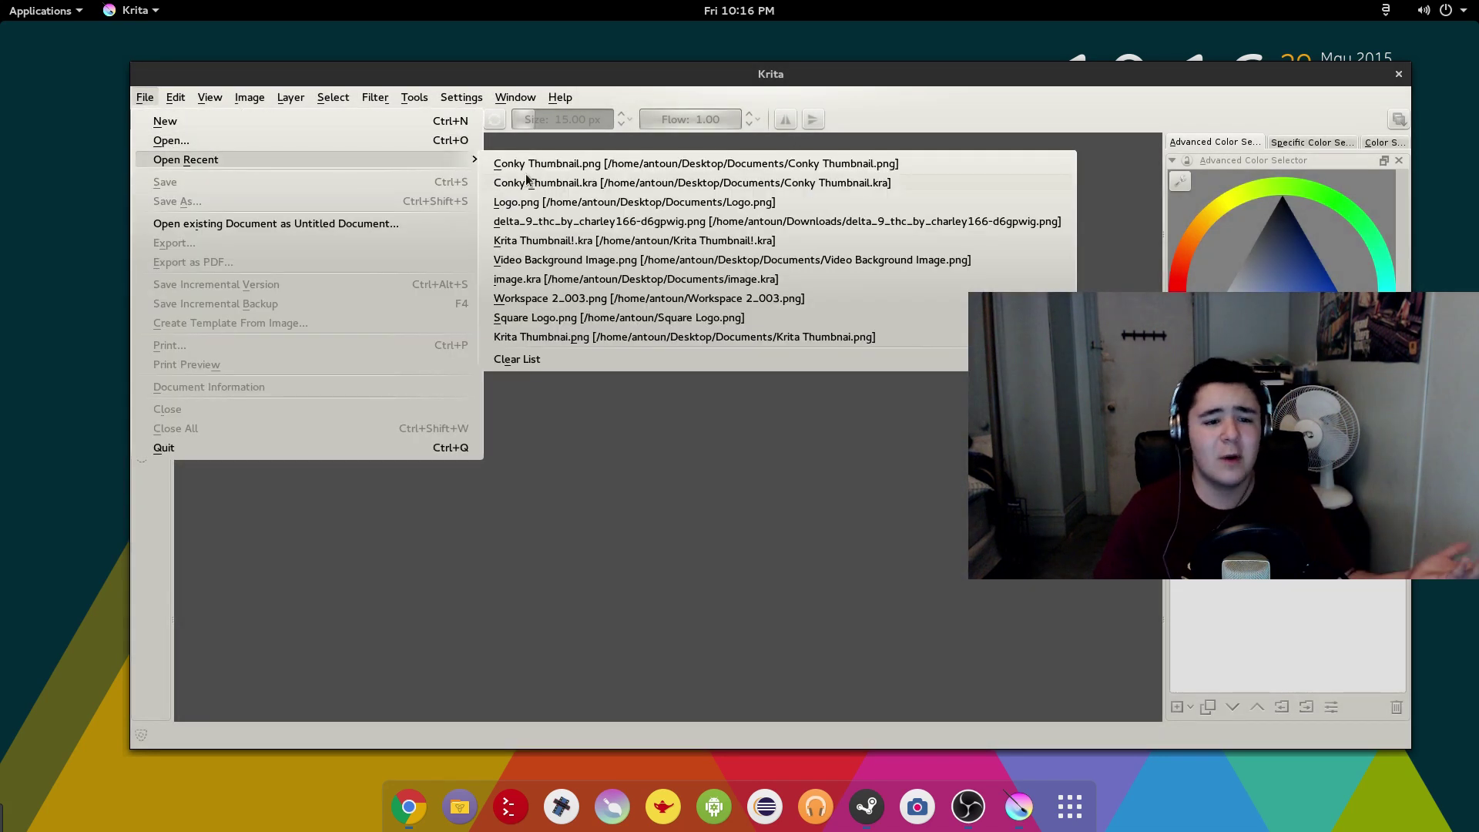
left_click(619, 163)
key("minus")
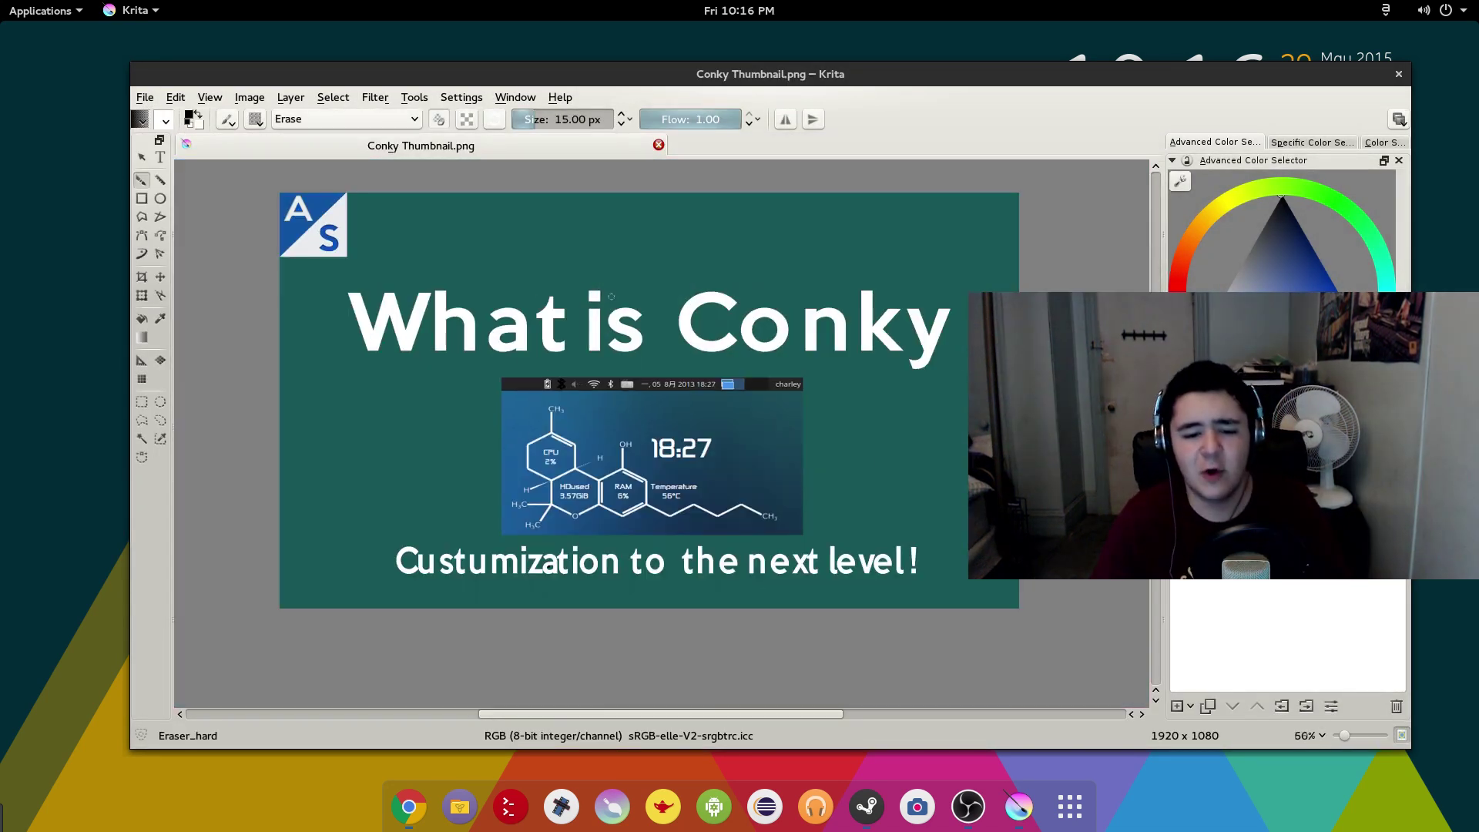
mouse_move(777, 714)
left_mouse_down()
mouse_move(738, 714)
mouse_move(764, 714)
left_mouse_up()
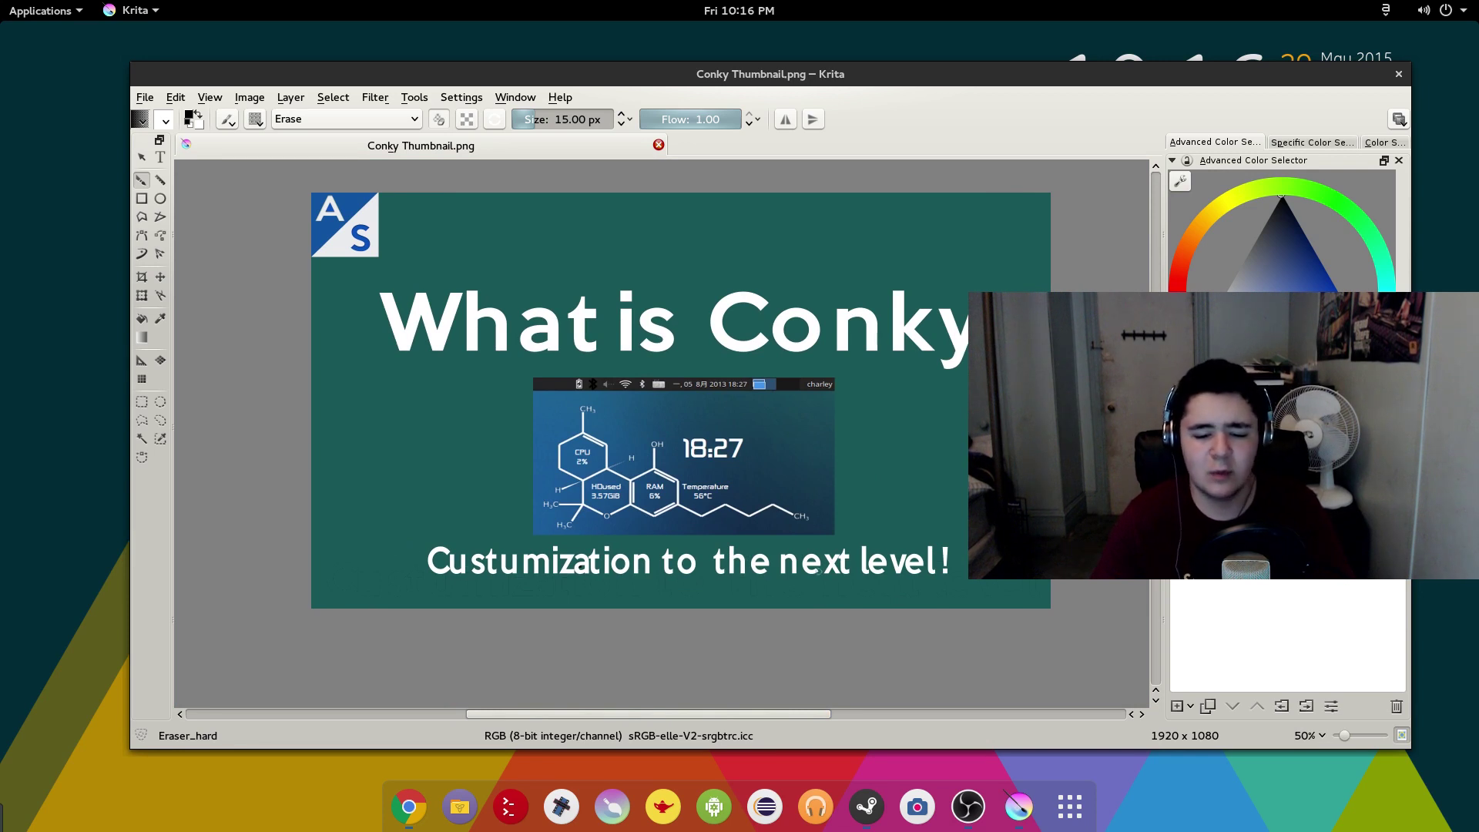
left_click(141, 157)
scroll(730, 580, "up", 1)
scroll(730, 580, "down", 1)
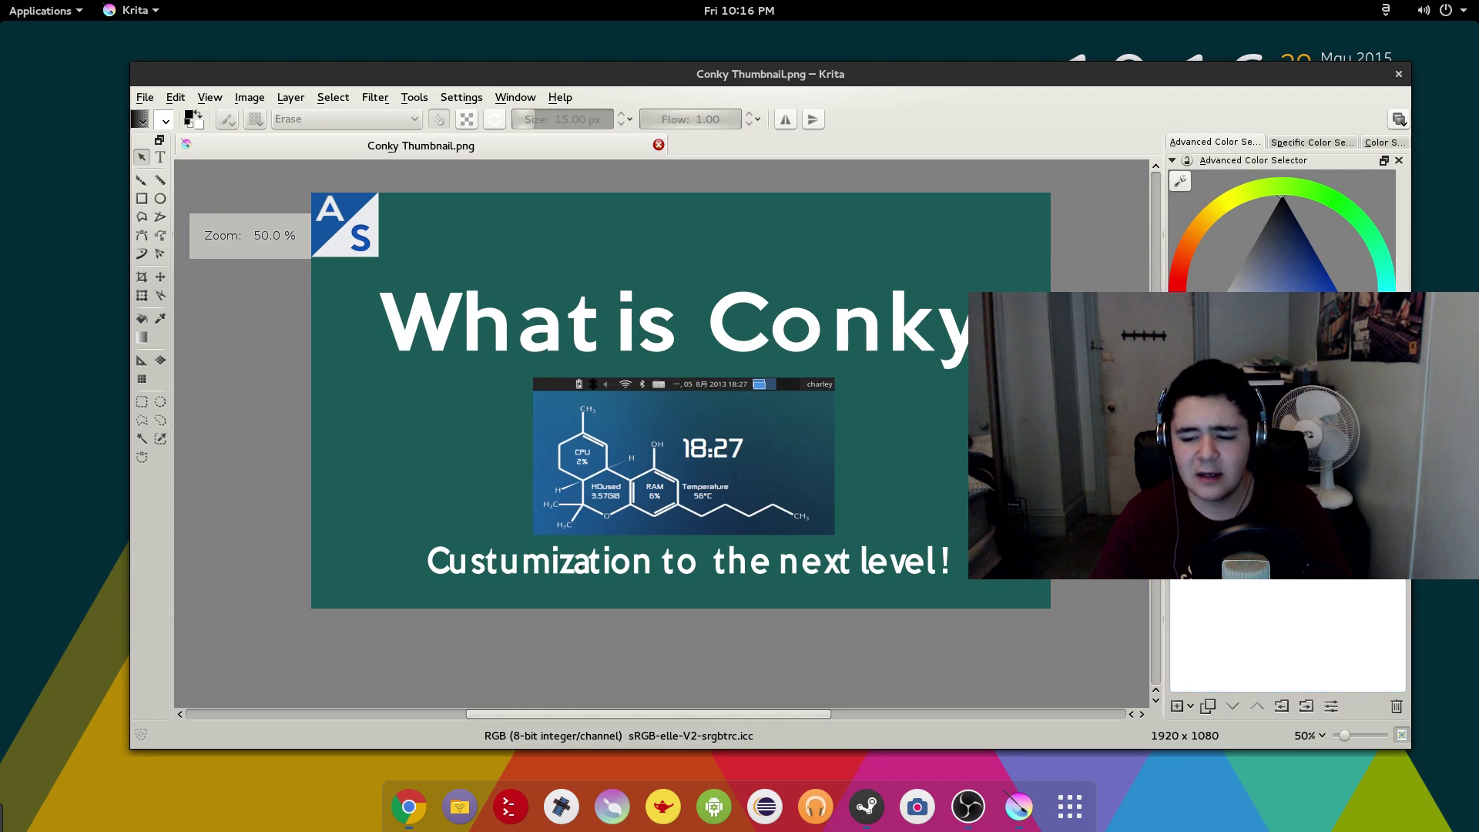
scroll(730, 579, "up", 2)
scroll(730, 580, "down", 1)
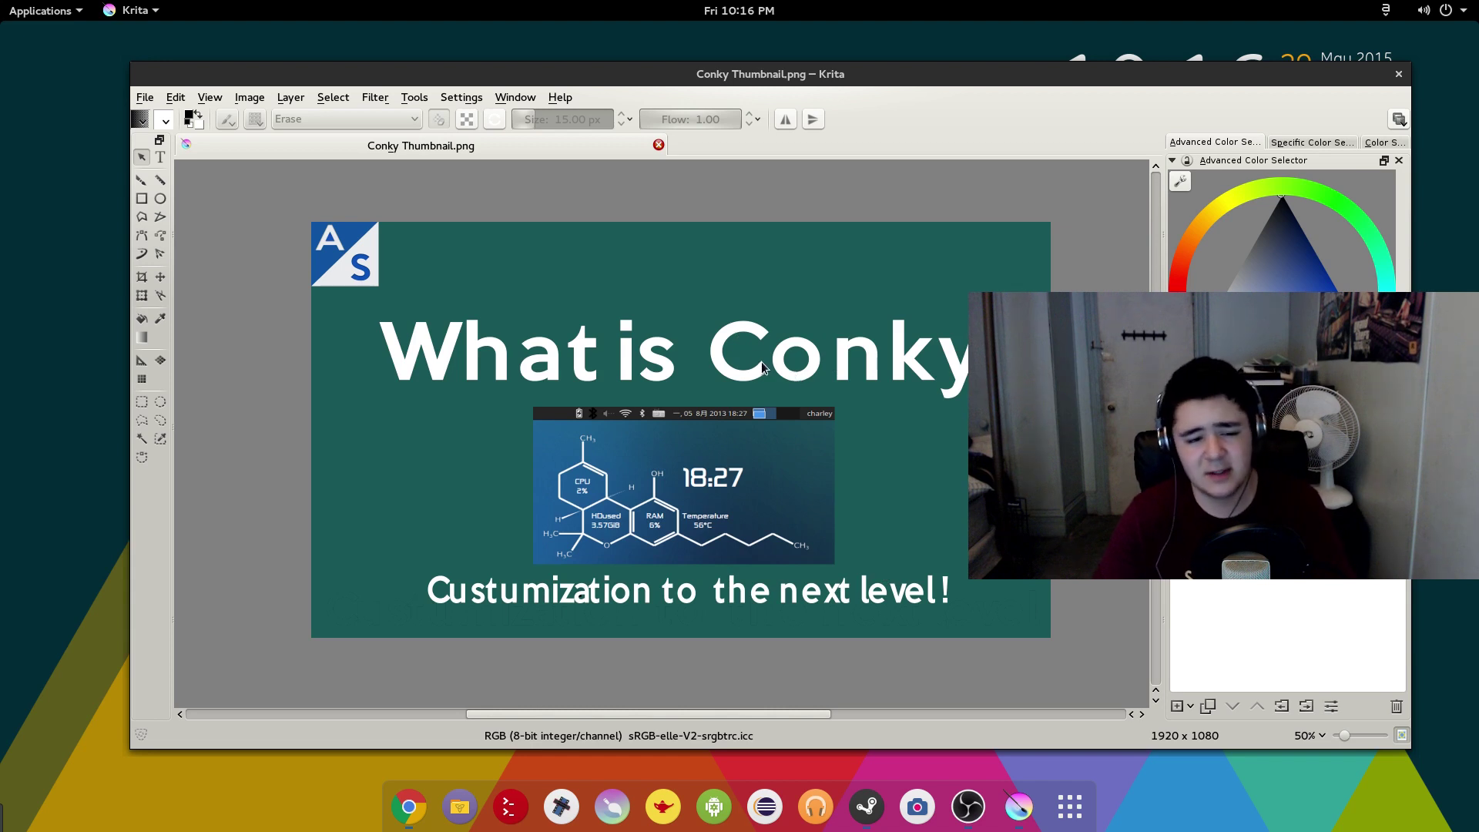
scroll(765, 367, "up", 1)
scroll(765, 367, "down", 1)
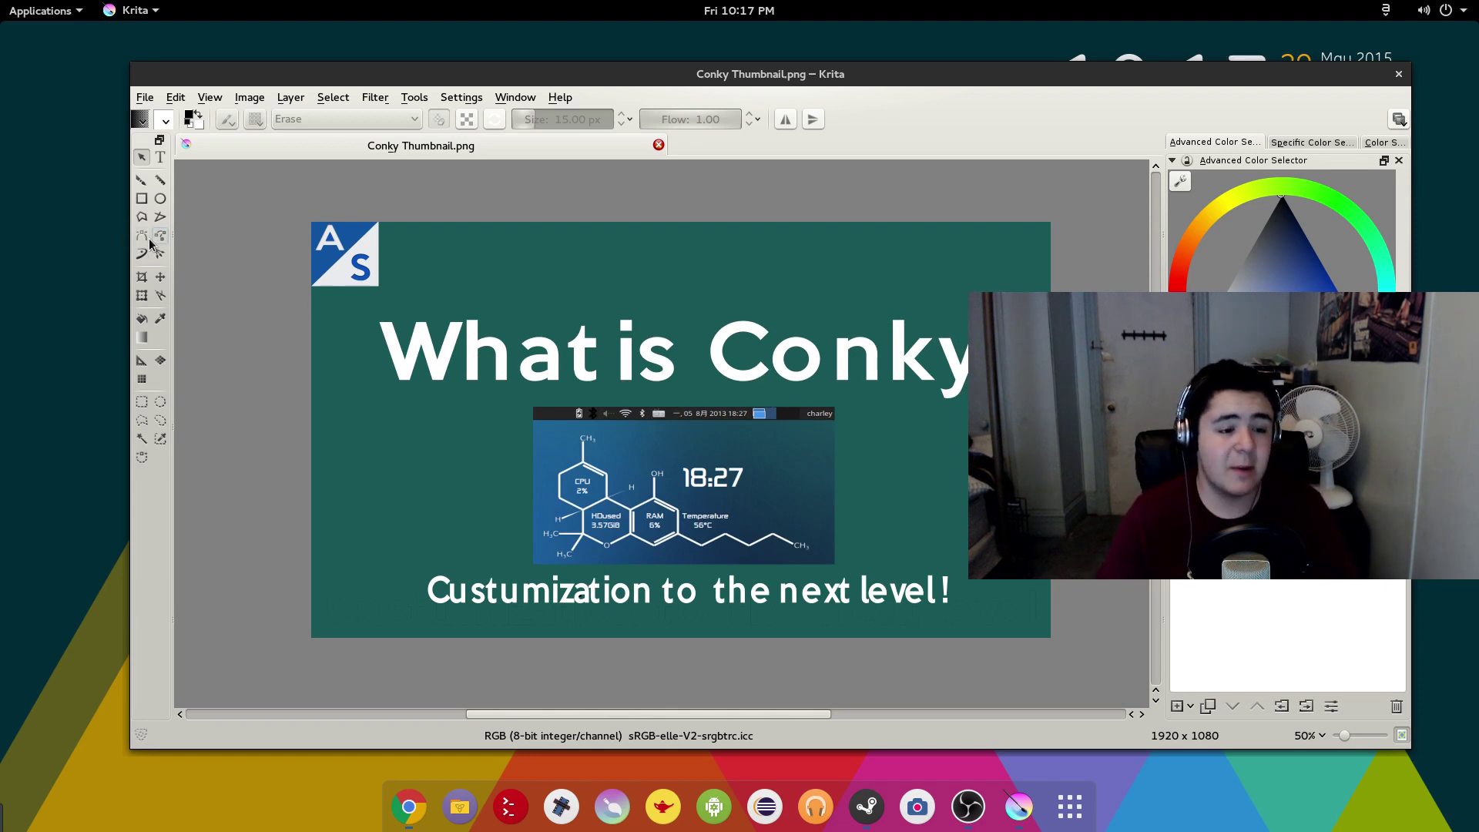
scroll(362, 262, "down", 1)
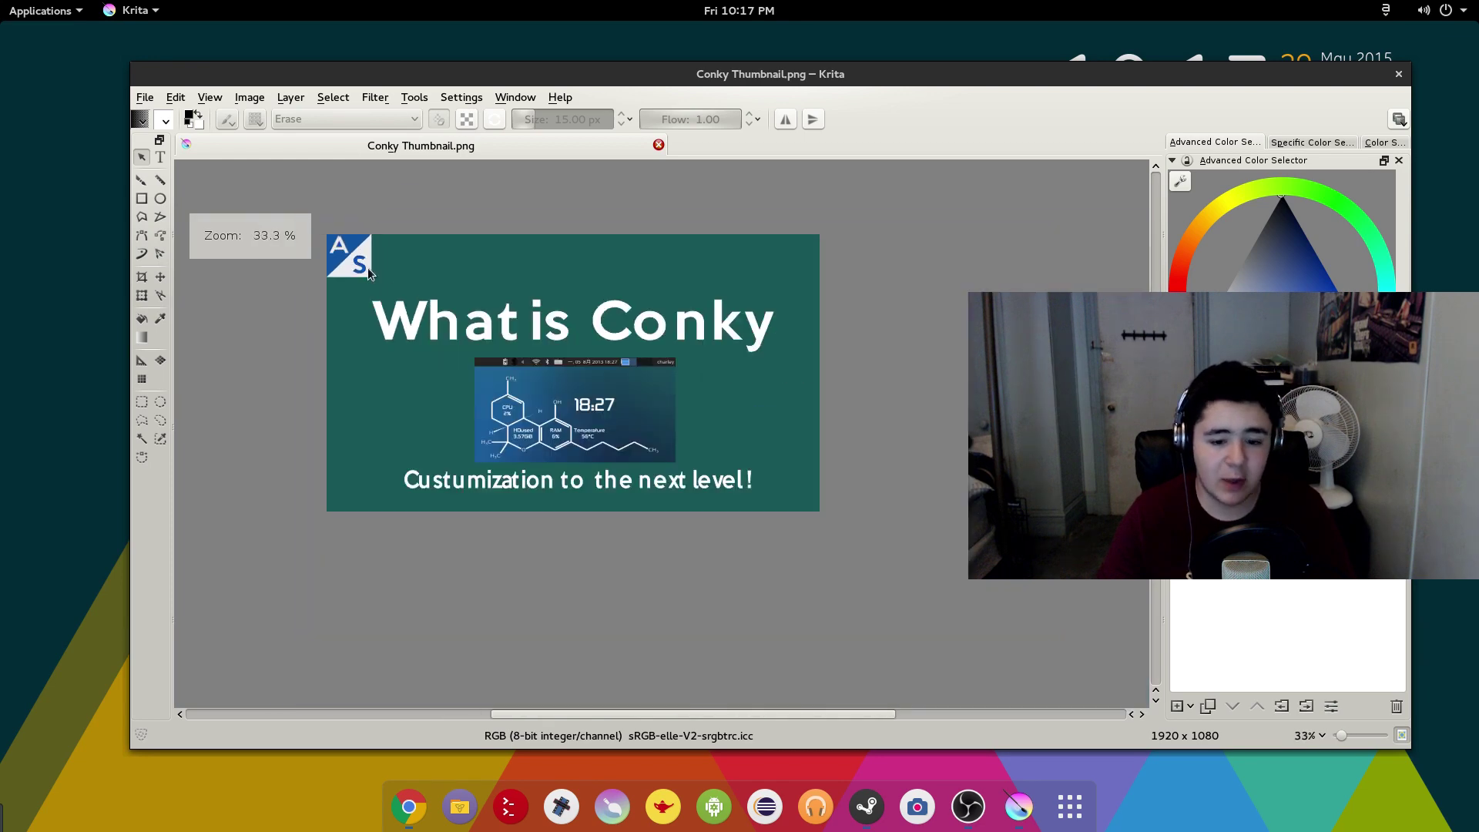
scroll(543, 383, "up", 1)
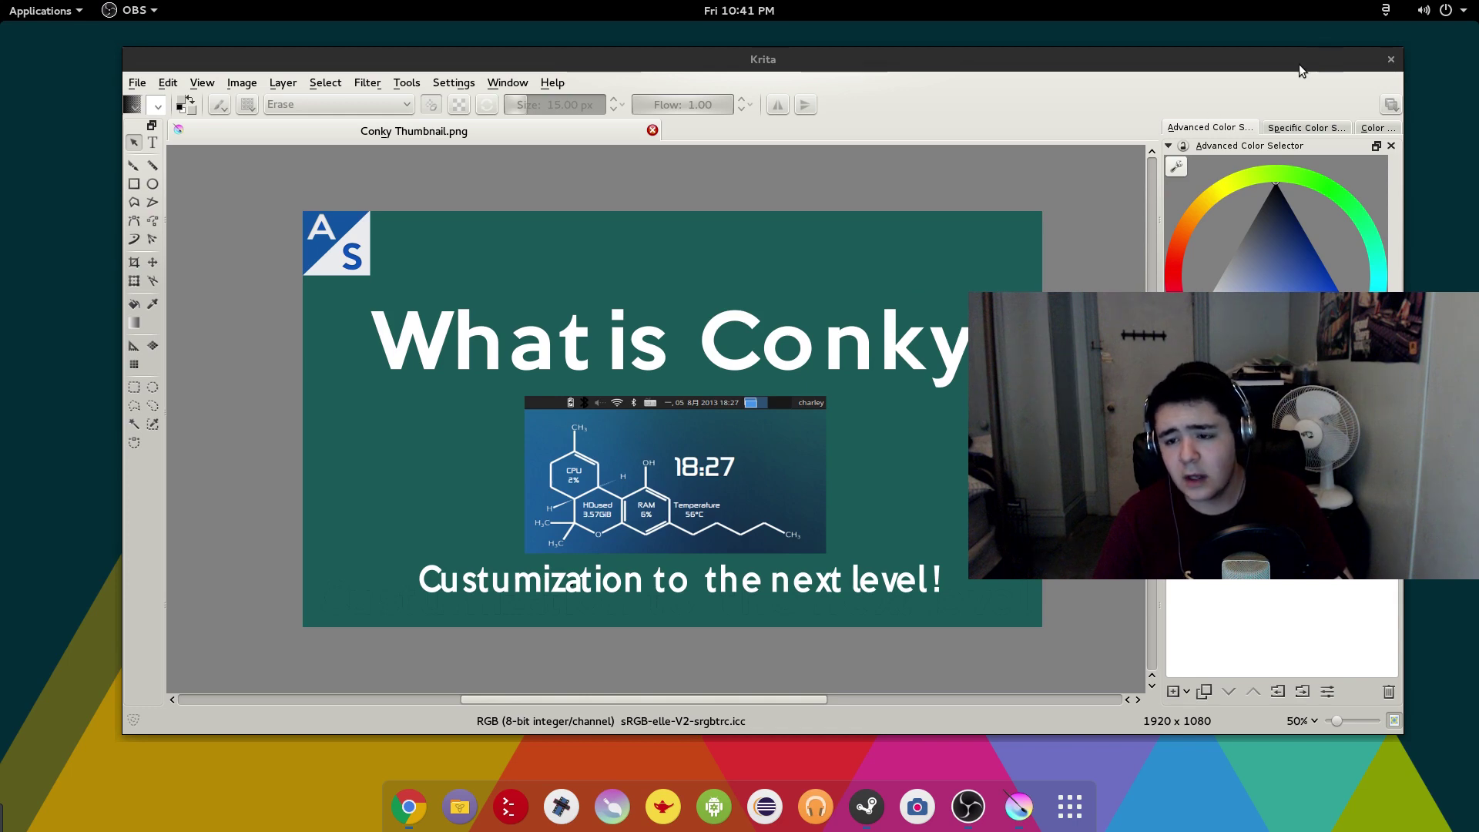
left_click_drag(1299, 64, 1300, 76)
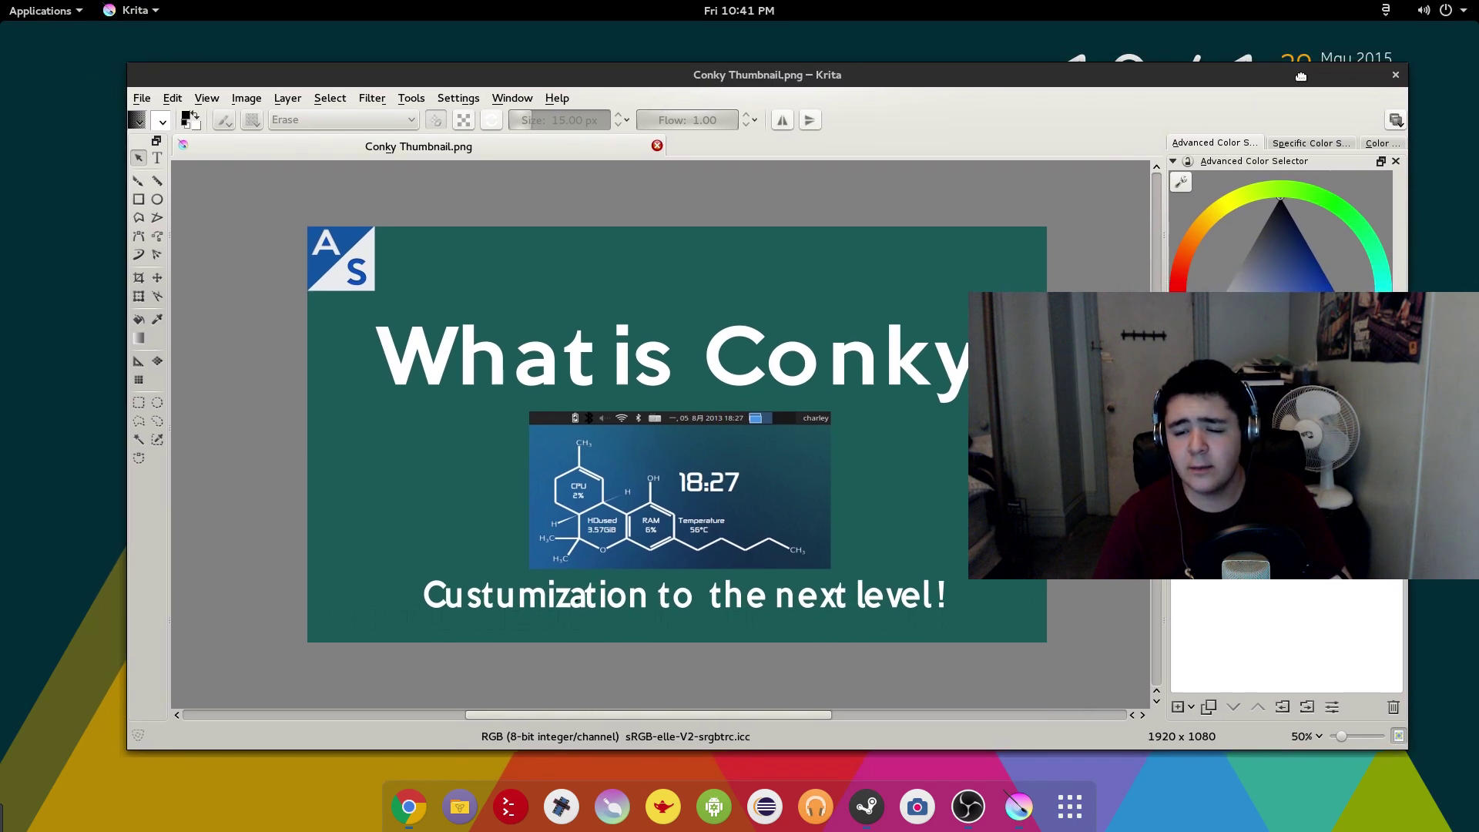
Close Krita, launch SimpleScreenRecorder and centre its welcome window
left_click(1394, 75)
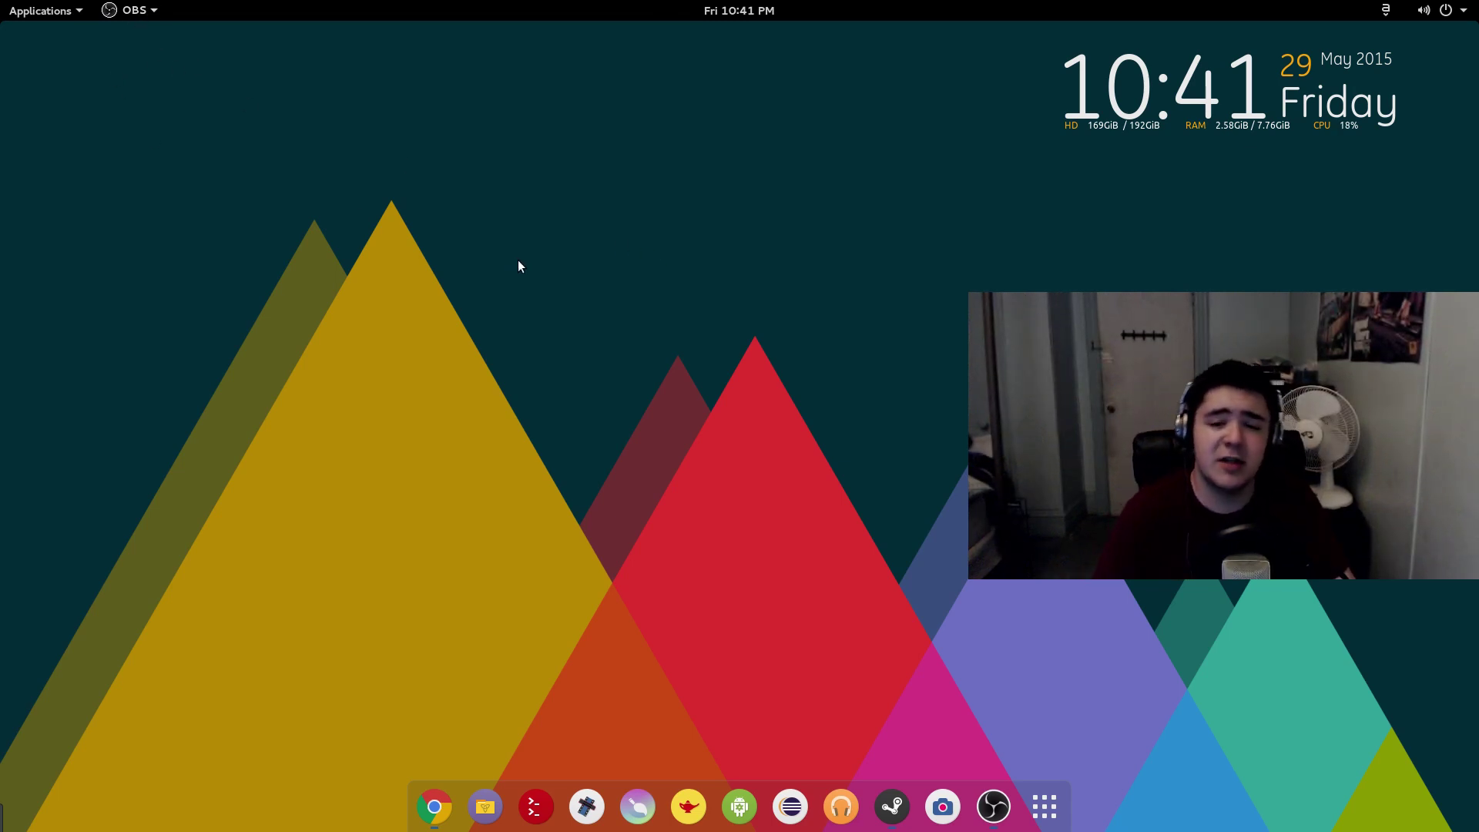
left_click(942, 806)
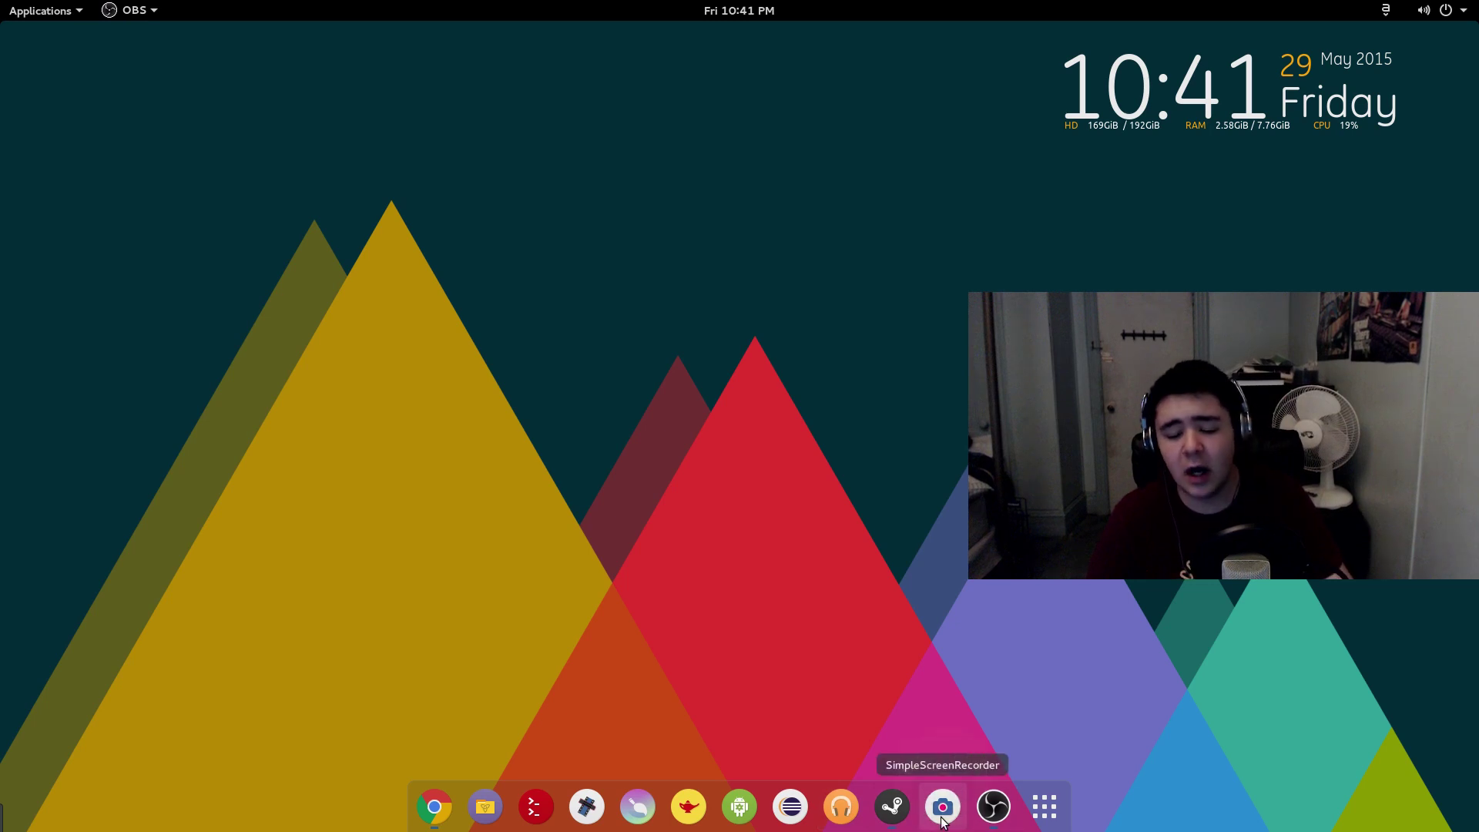
left_click_drag(270, 123, 723, 117)
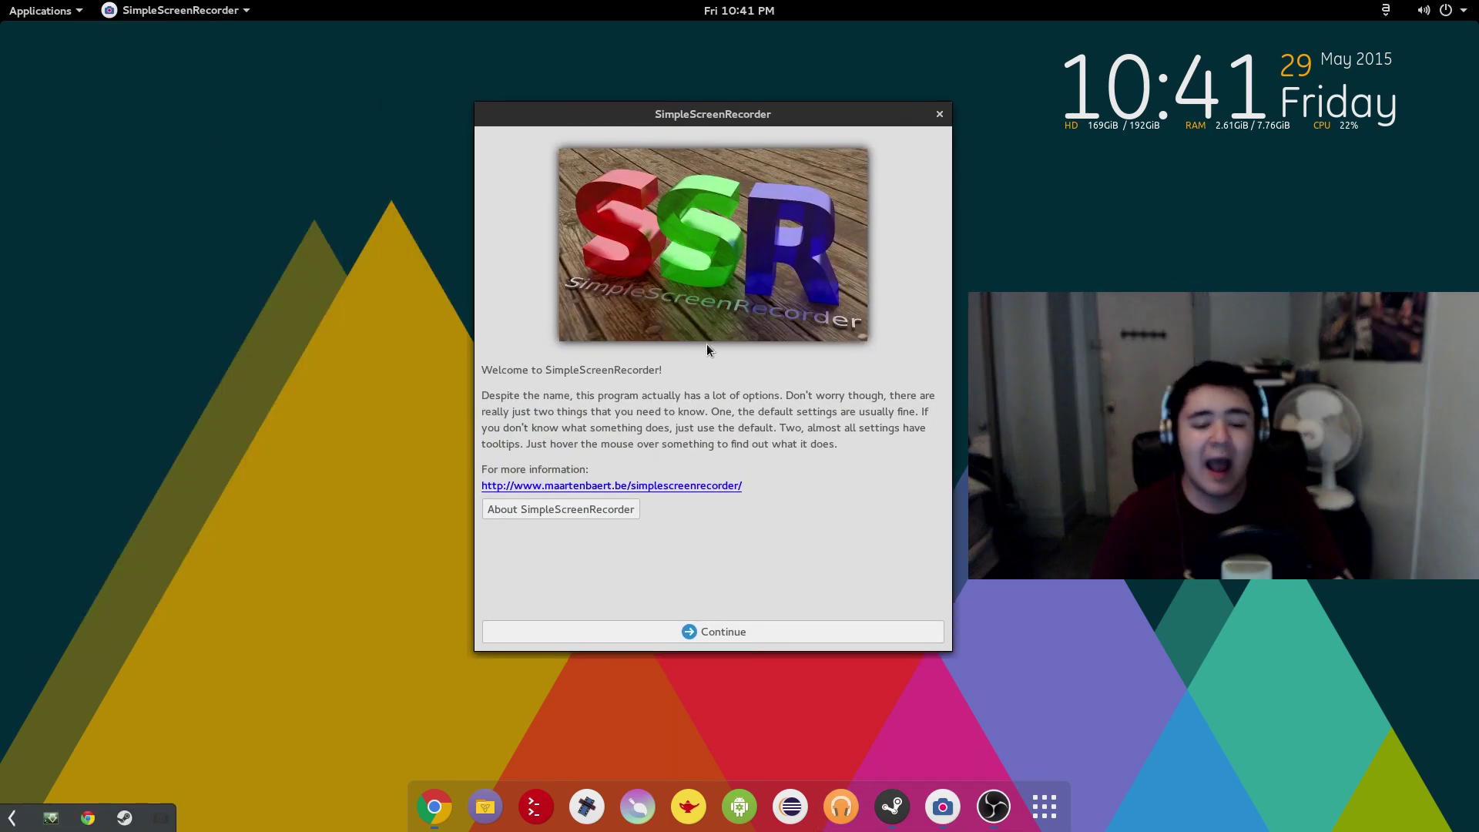
Continue past the input and output settings pages to the recording page
left_click(655, 639)
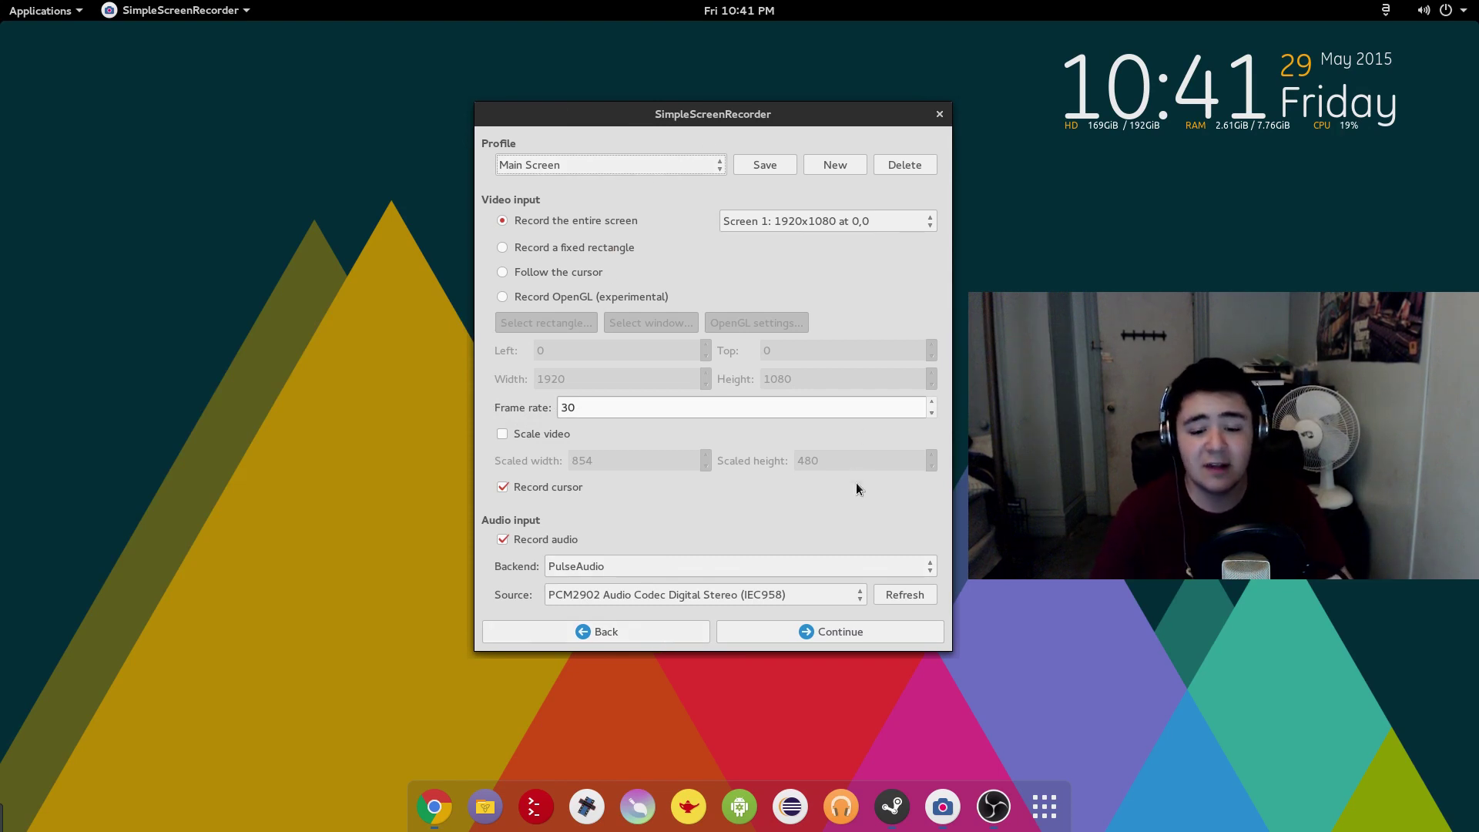
left_click(831, 637)
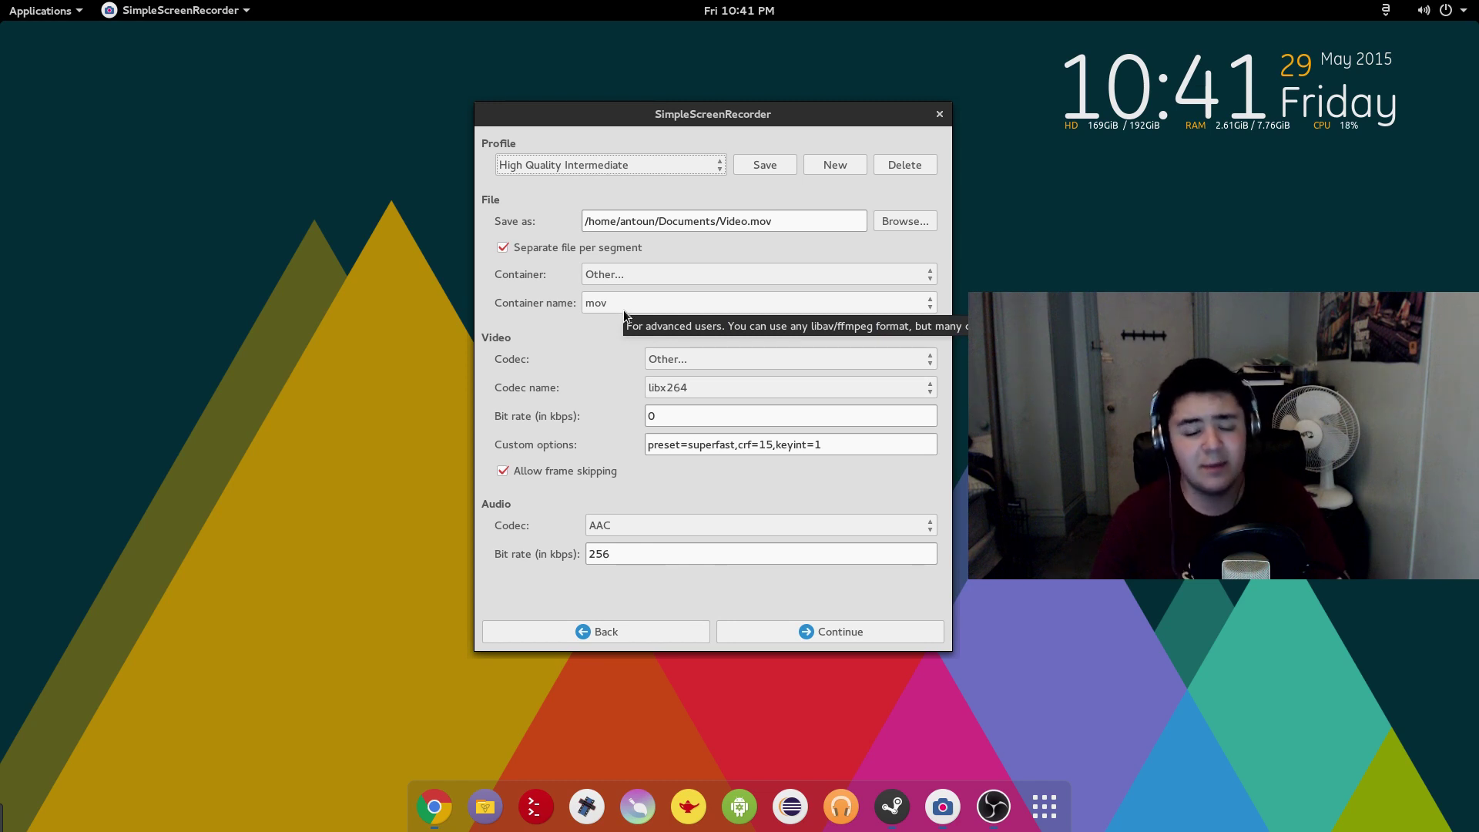
left_click(815, 630)
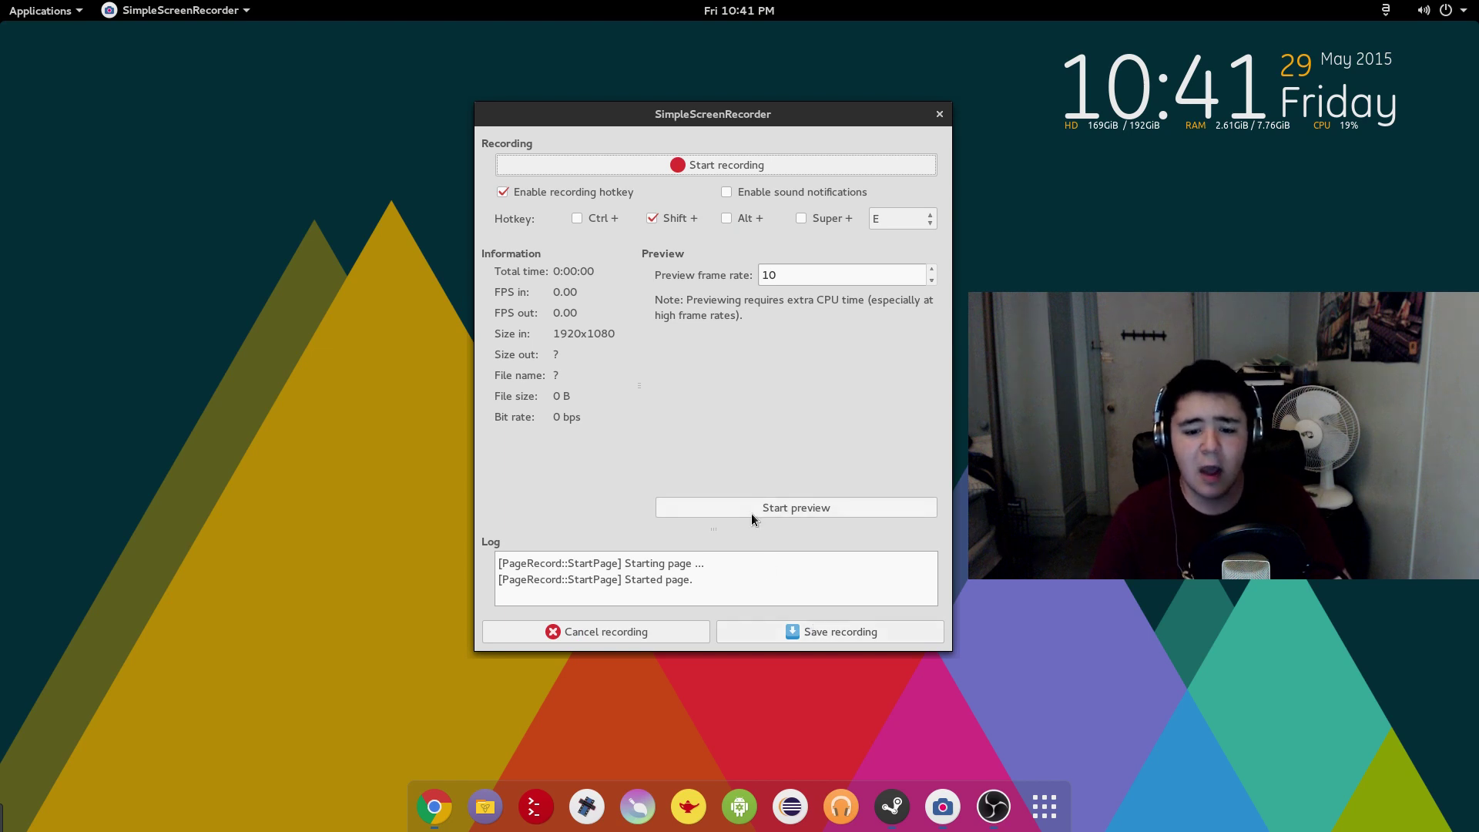
Start a live preview, maximize and restore the recorder window, then close SimpleScreenRecorder
left_click(751, 508)
double_click(782, 115)
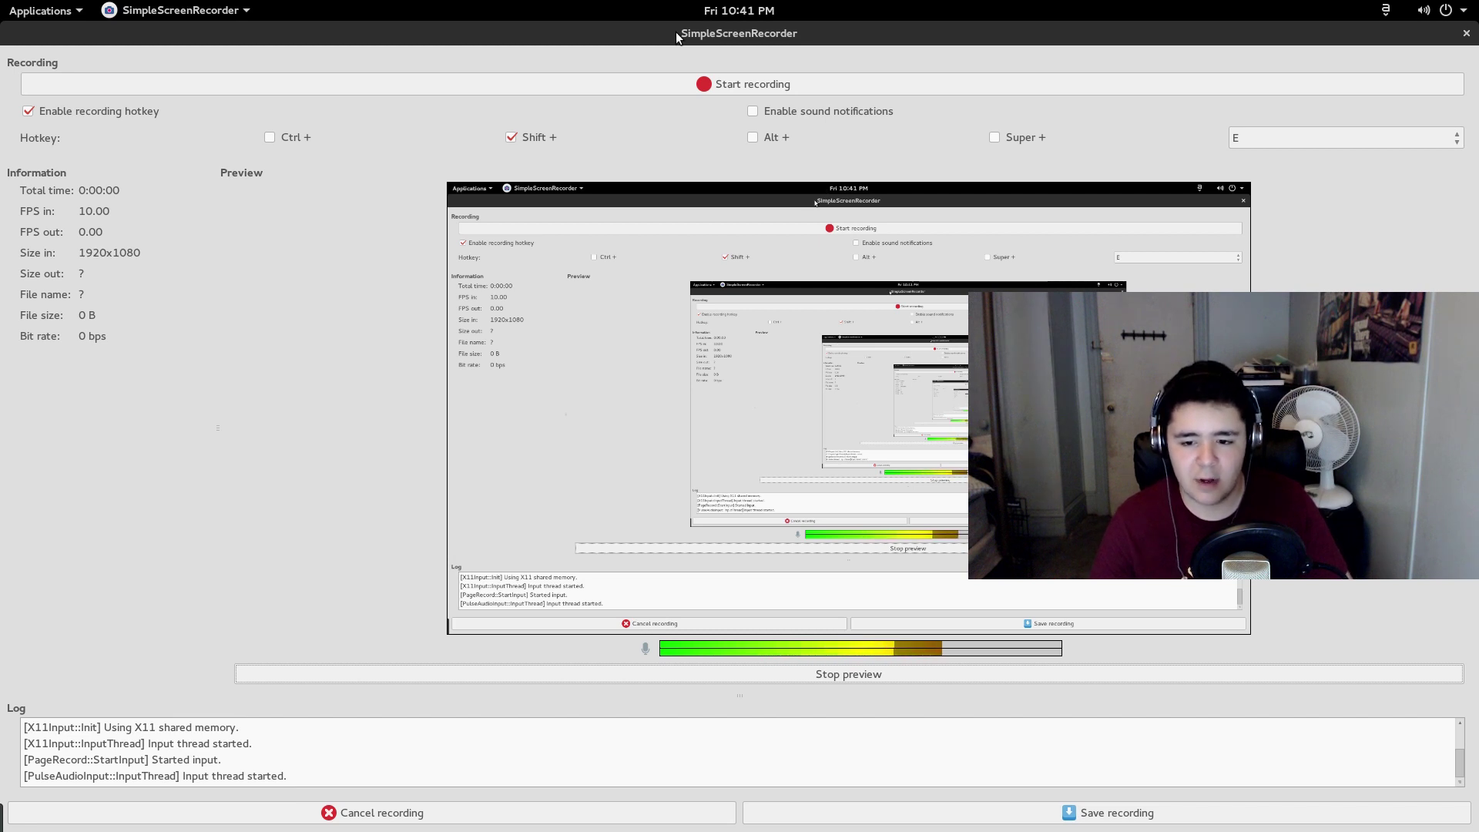
left_click_drag(676, 37, 672, 136)
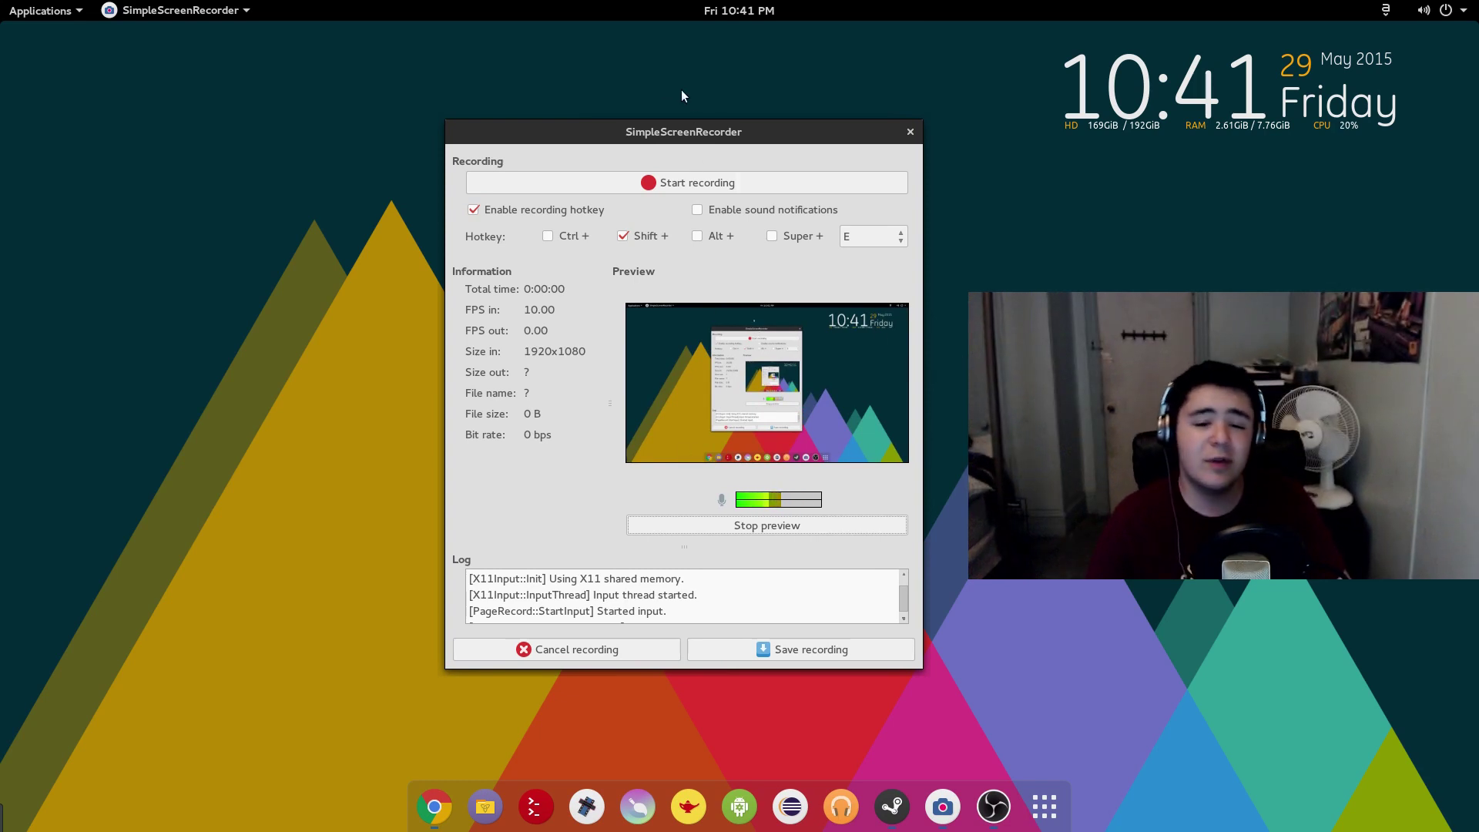
double_click(682, 132)
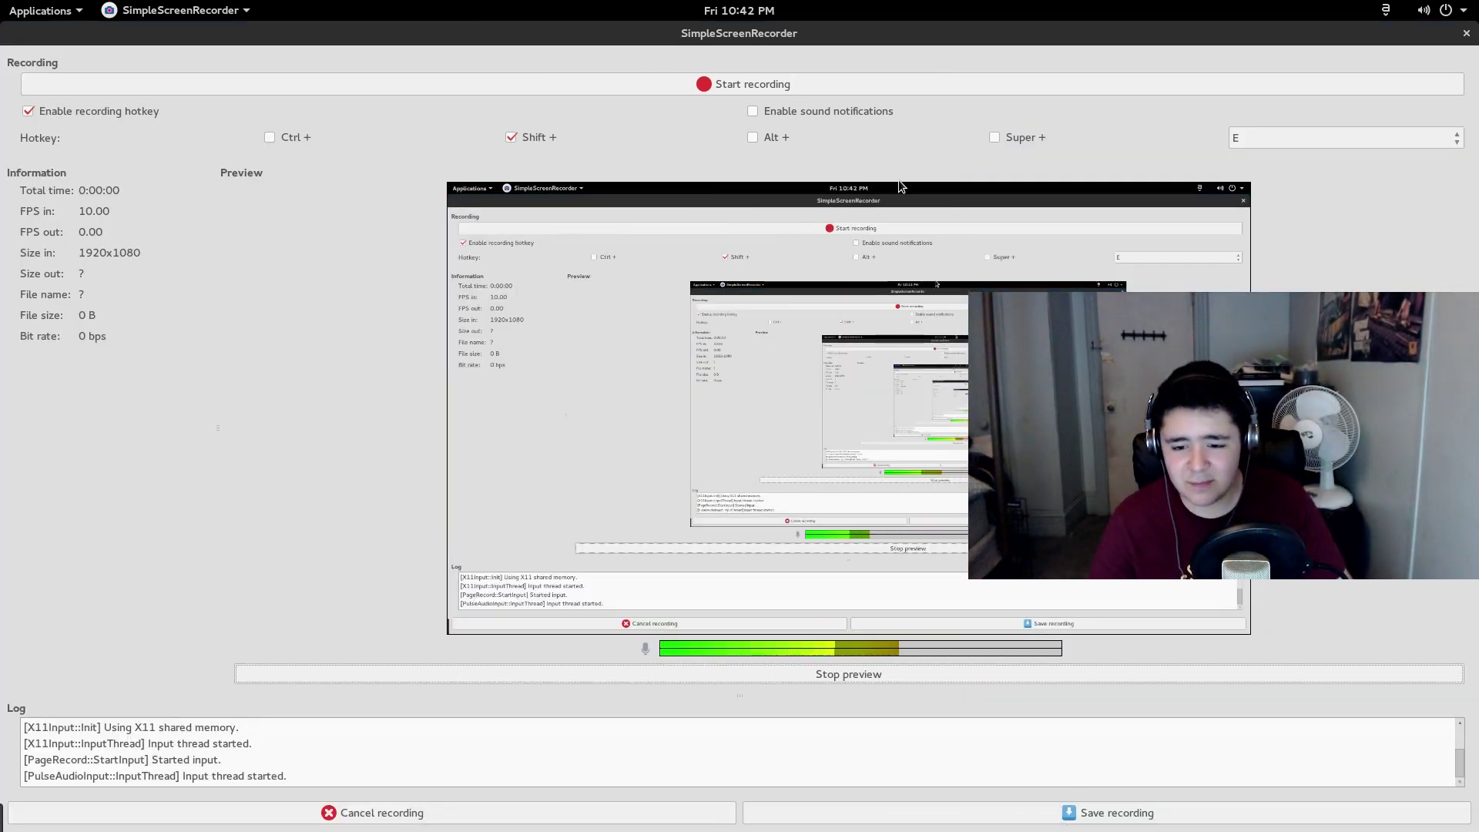
left_click_drag(822, 33, 817, 131)
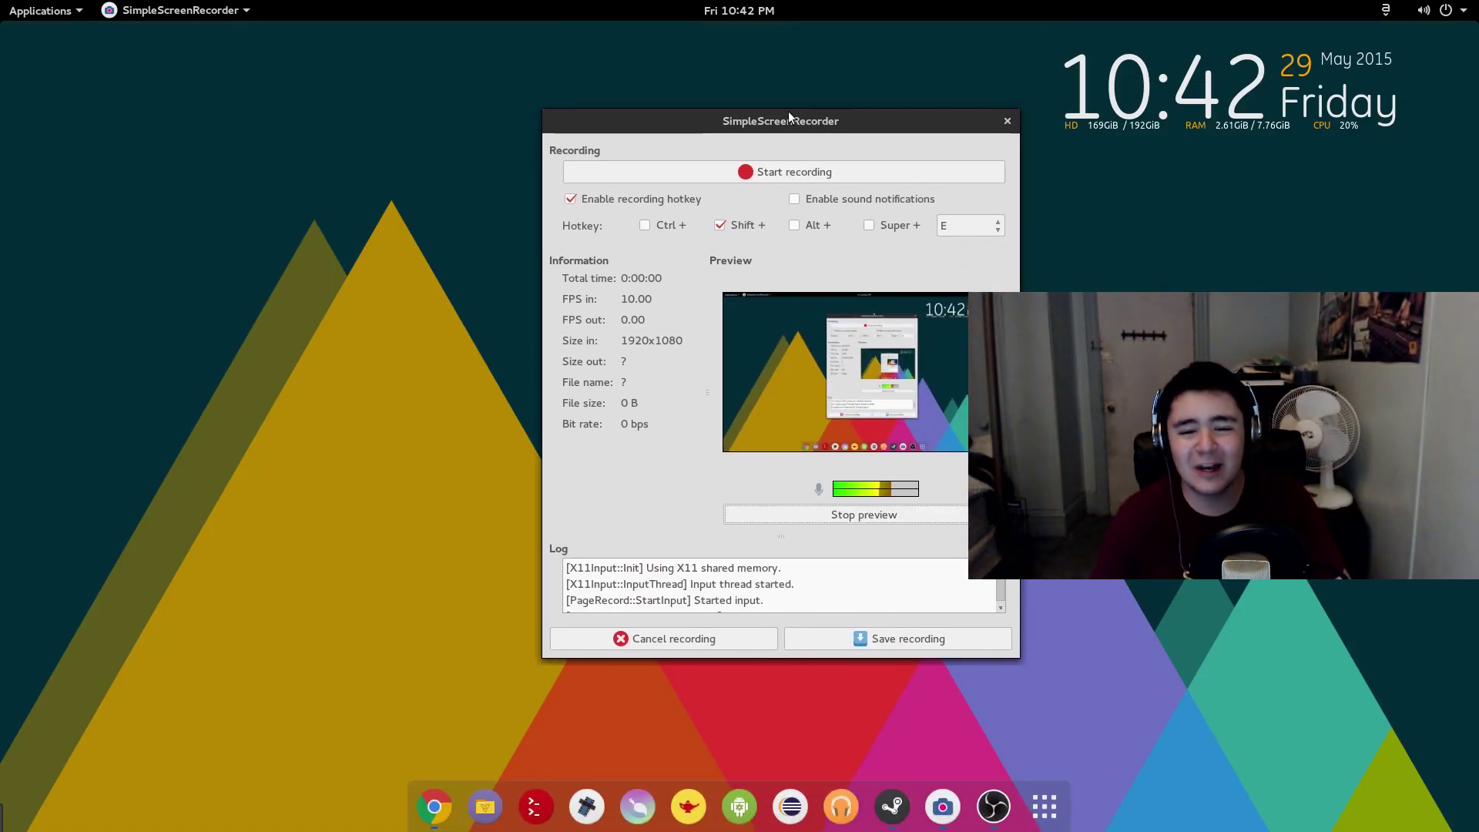
left_click_drag(788, 115, 761, 114)
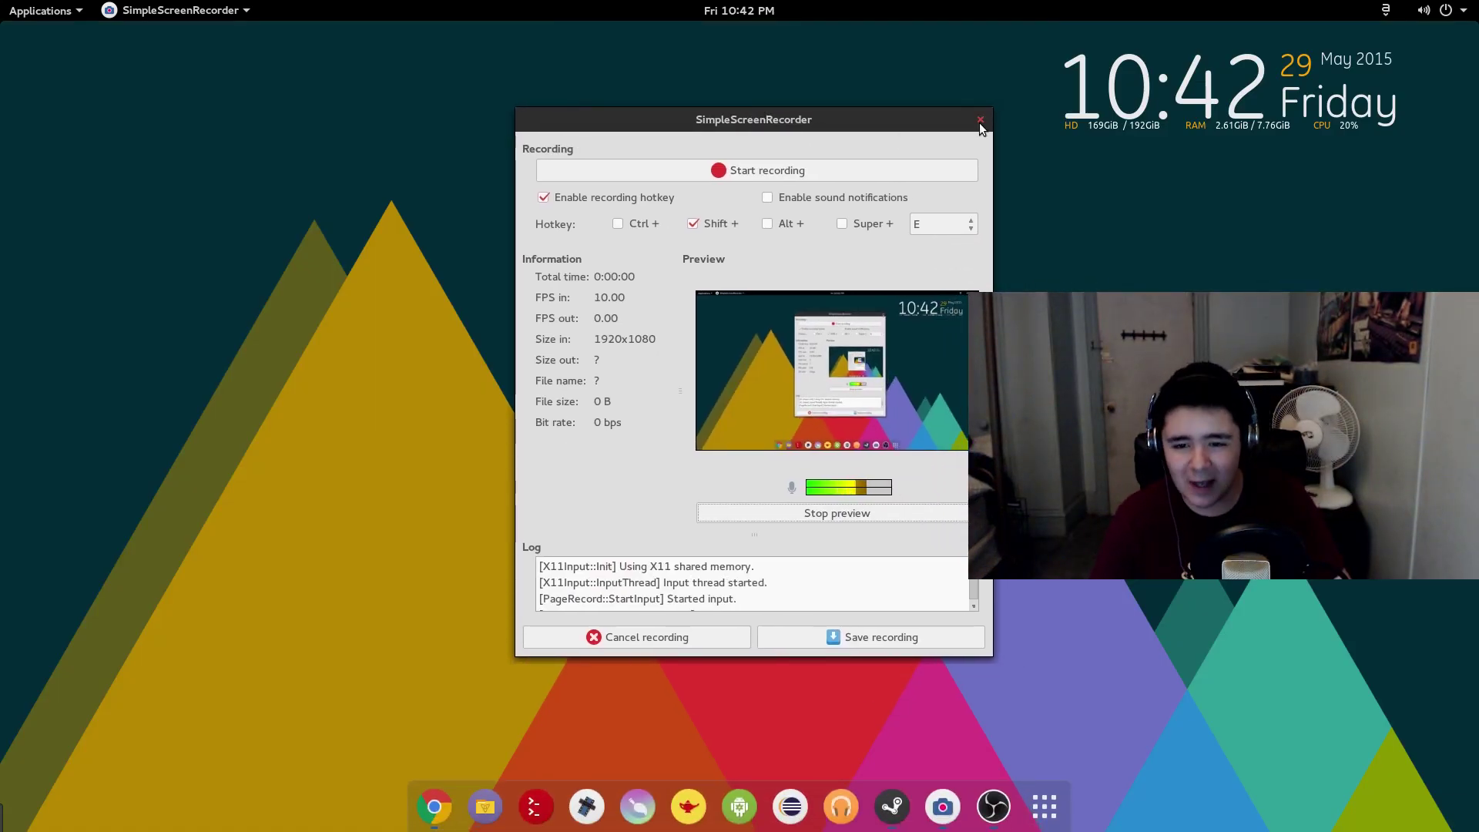
left_click(980, 121)
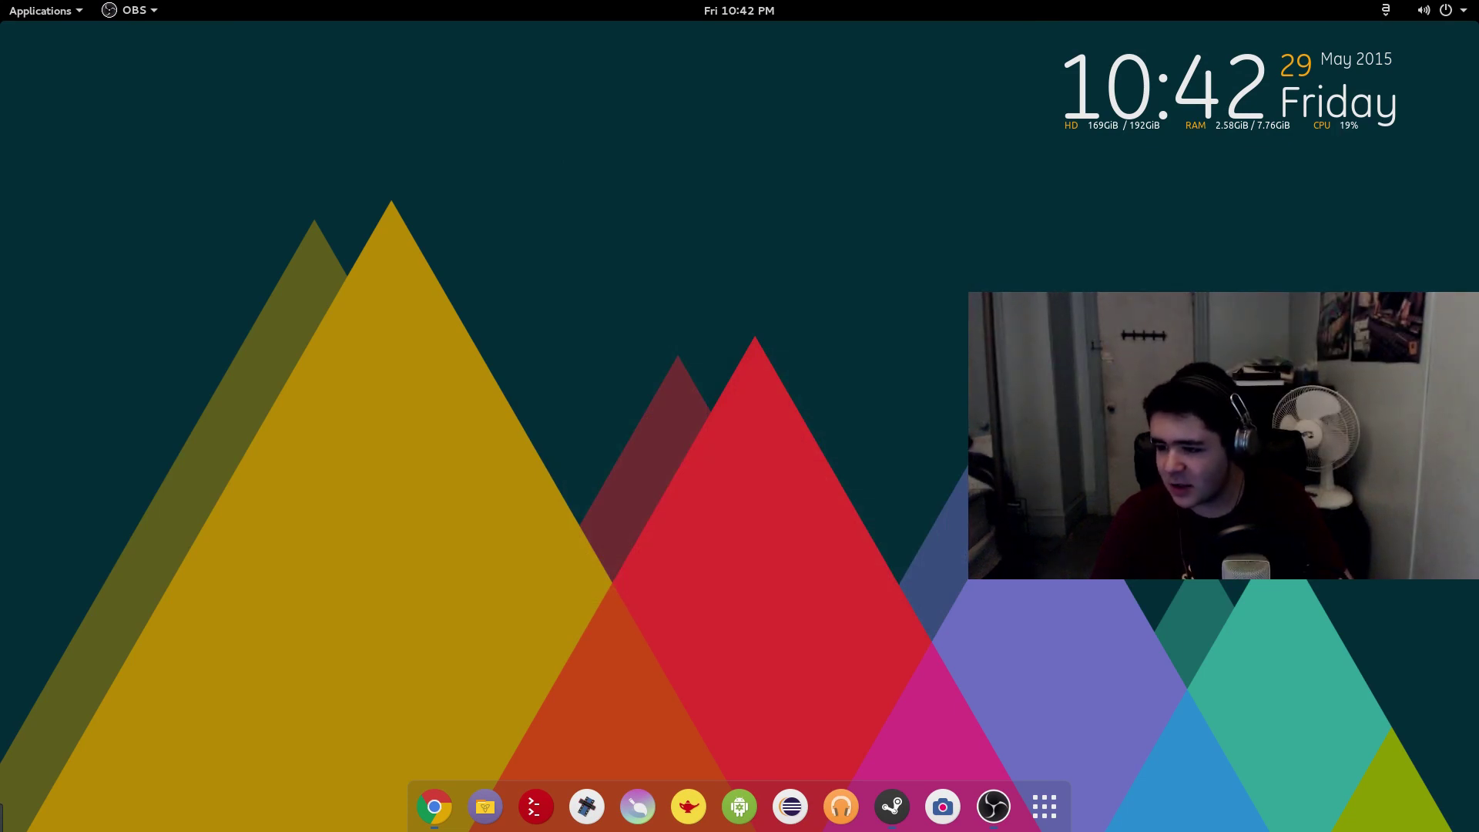
Open a new OBS main window from the dock icon and restore it from maximized
right_click(994, 806)
left_click(978, 651)
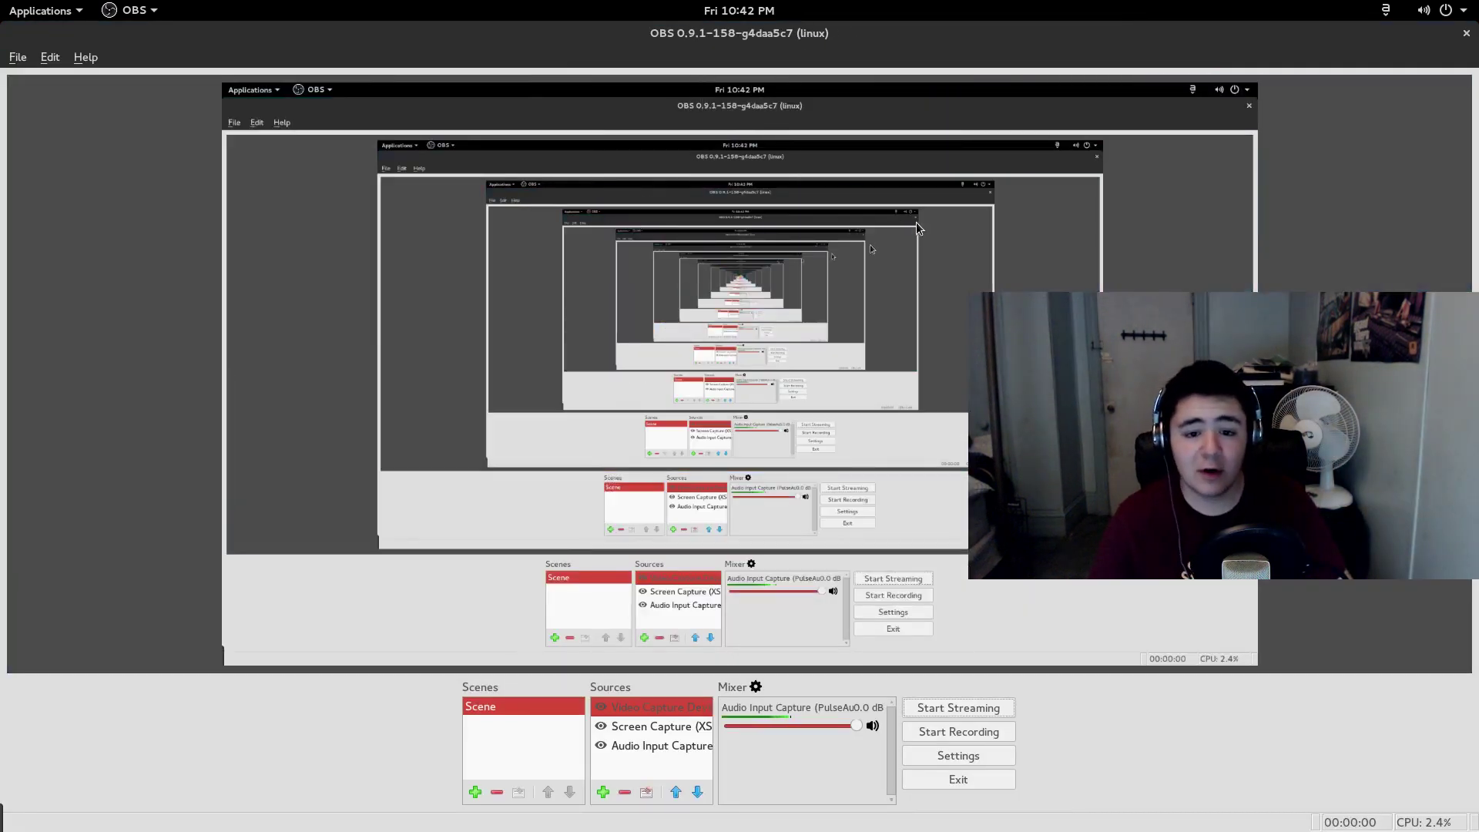
left_click_drag(788, 39, 935, 109)
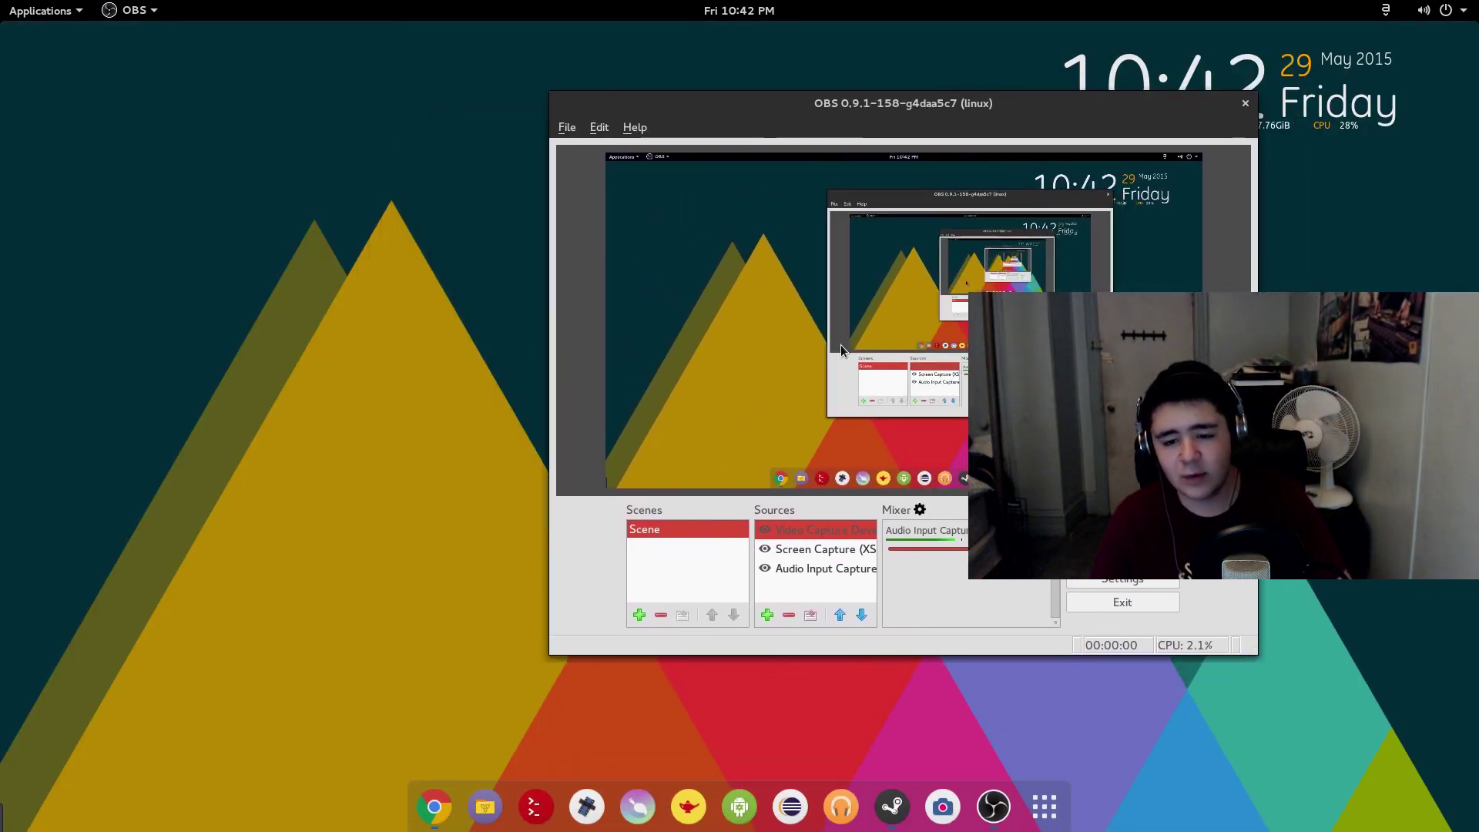
Select the Screen Capture, Audio Input Capture and Video Capture Device sources in turn, ending on Video Capture Device
left_click(815, 552)
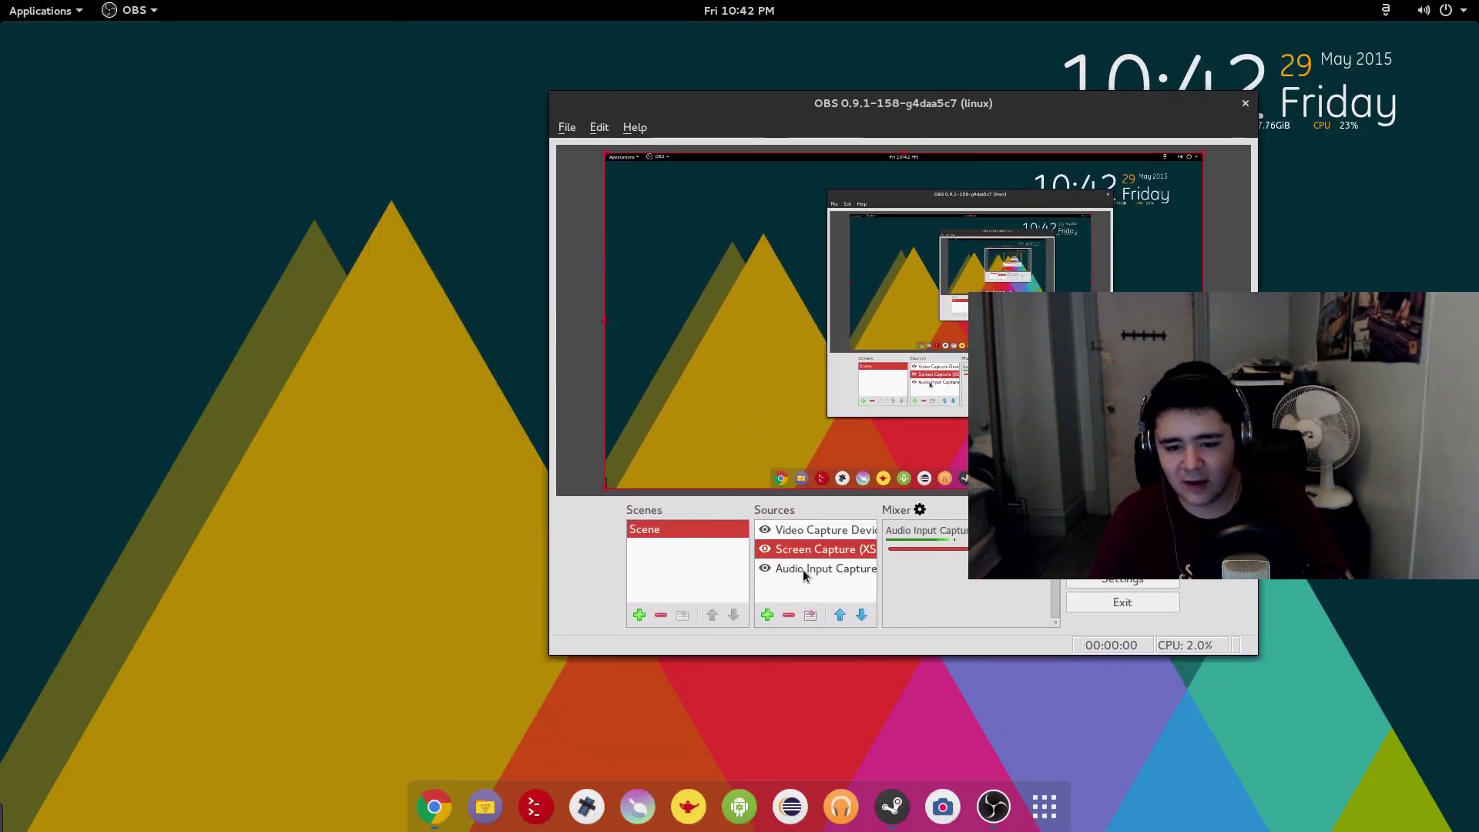
left_click(807, 570)
left_click(818, 550)
left_click(815, 530)
left_click(816, 549)
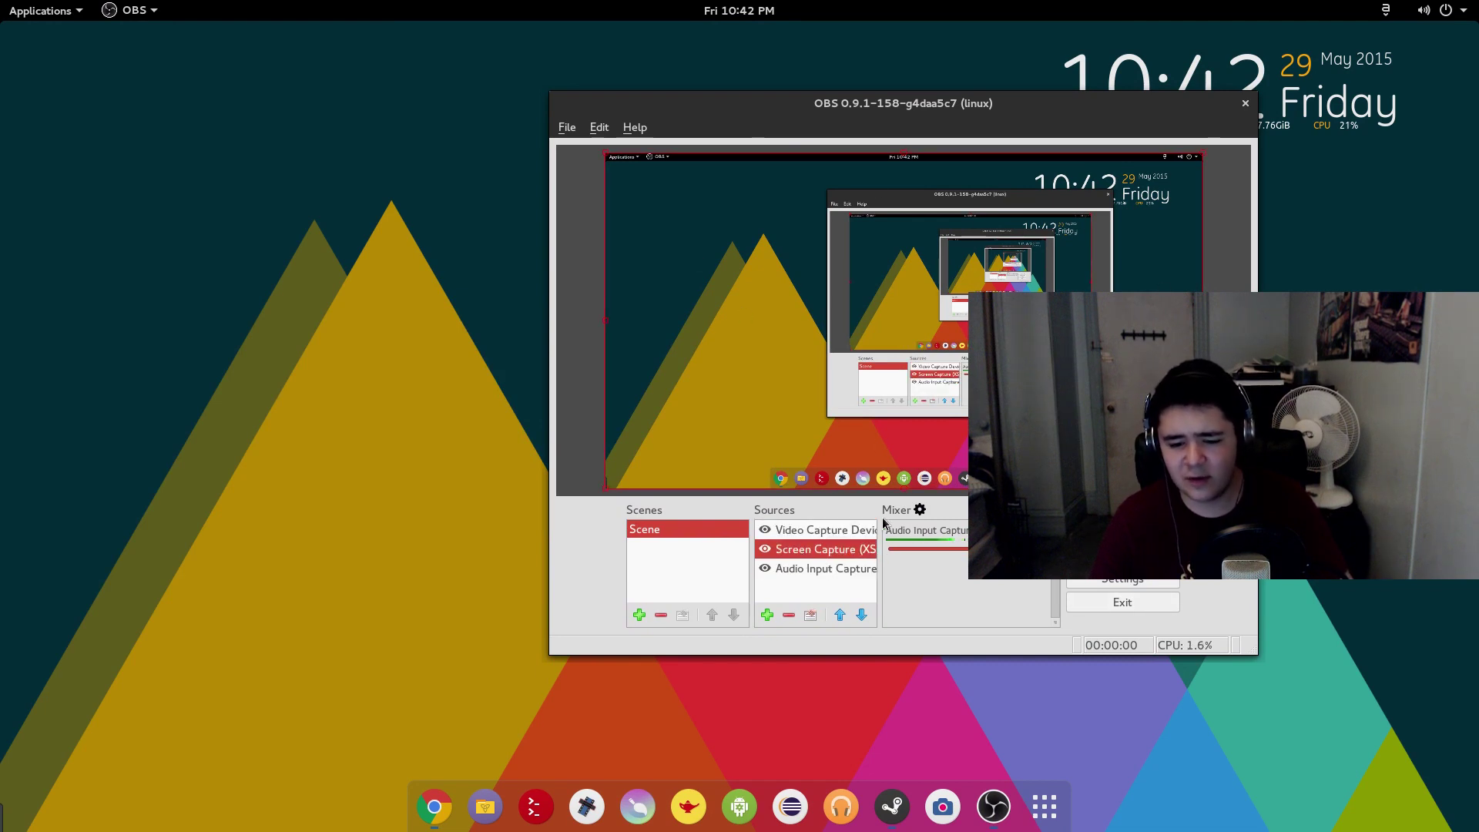
left_click(841, 530)
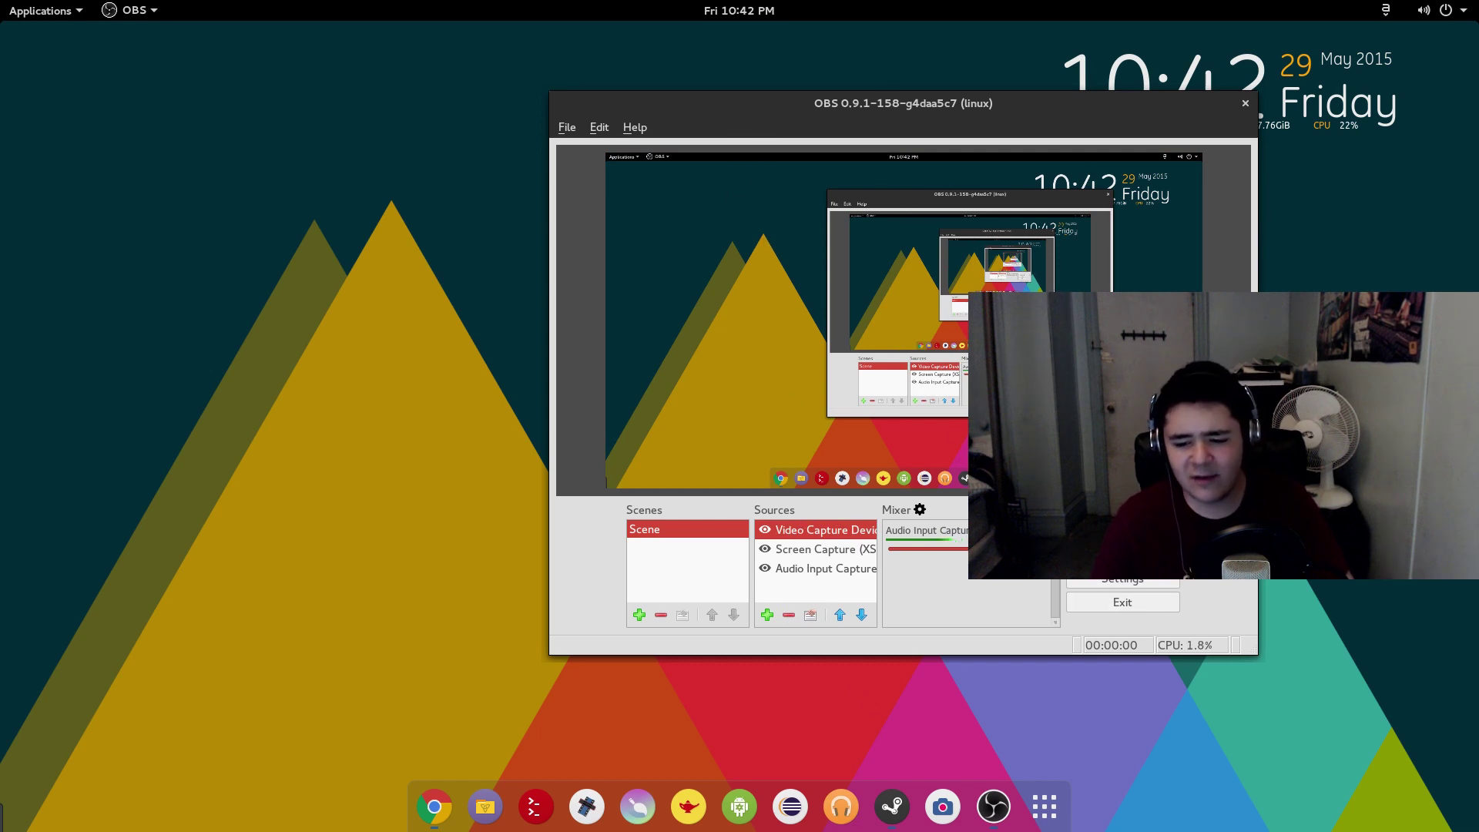
key("Delete")
left_click(1122, 579)
left_click(618, 262)
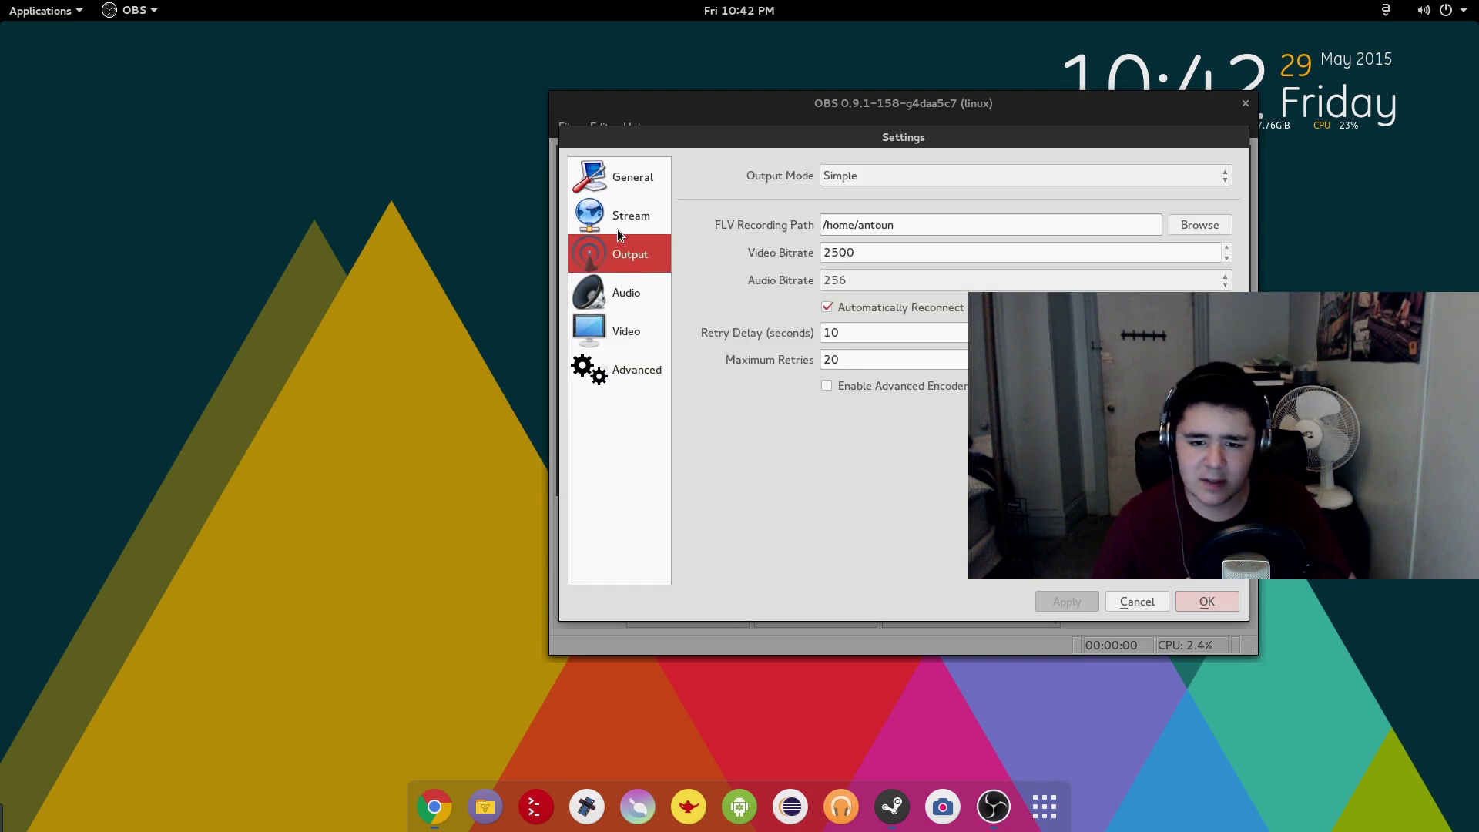
left_click(617, 227)
left_click(613, 262)
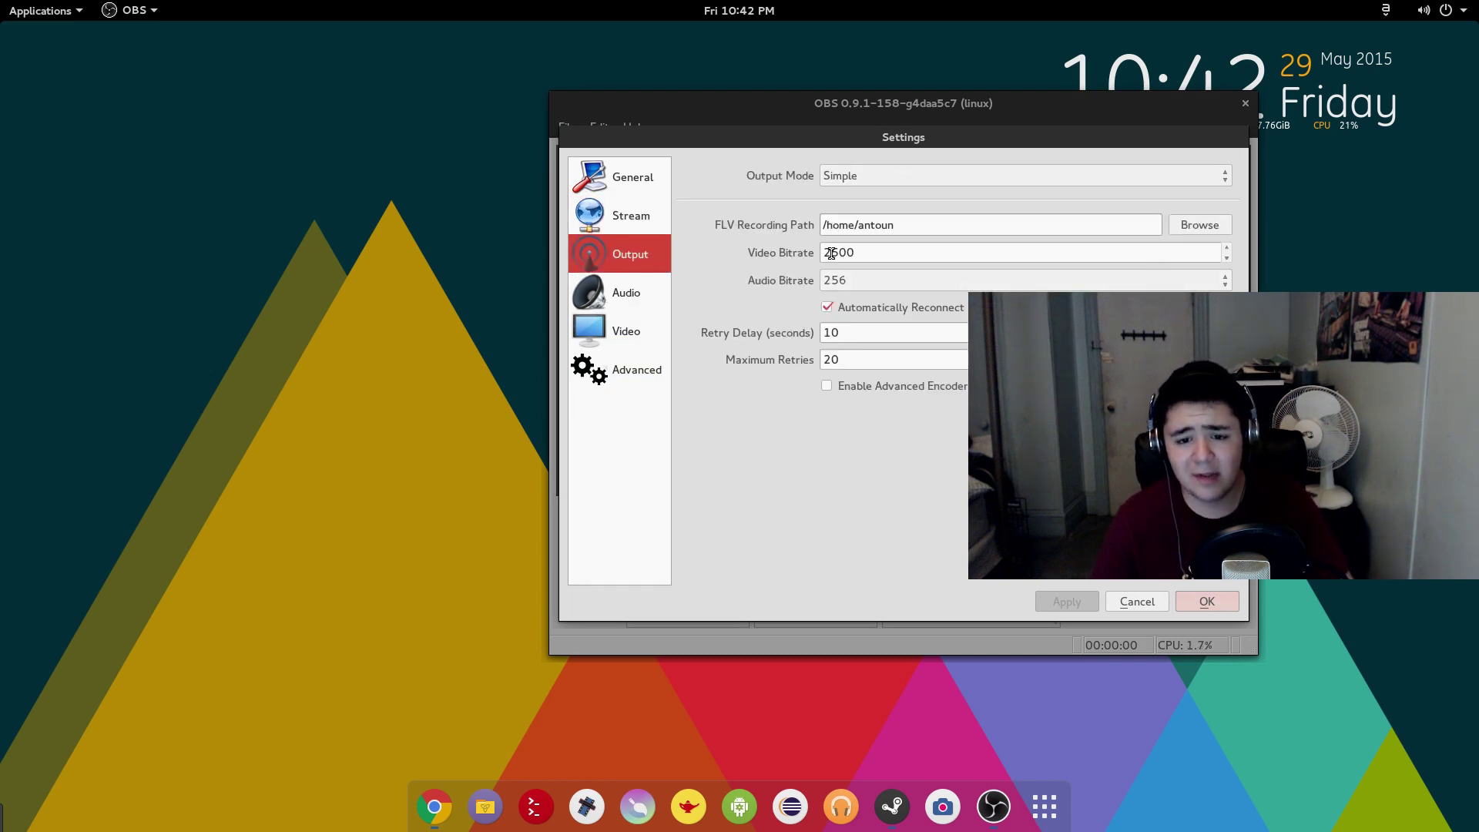
left_click(635, 304)
left_click(638, 341)
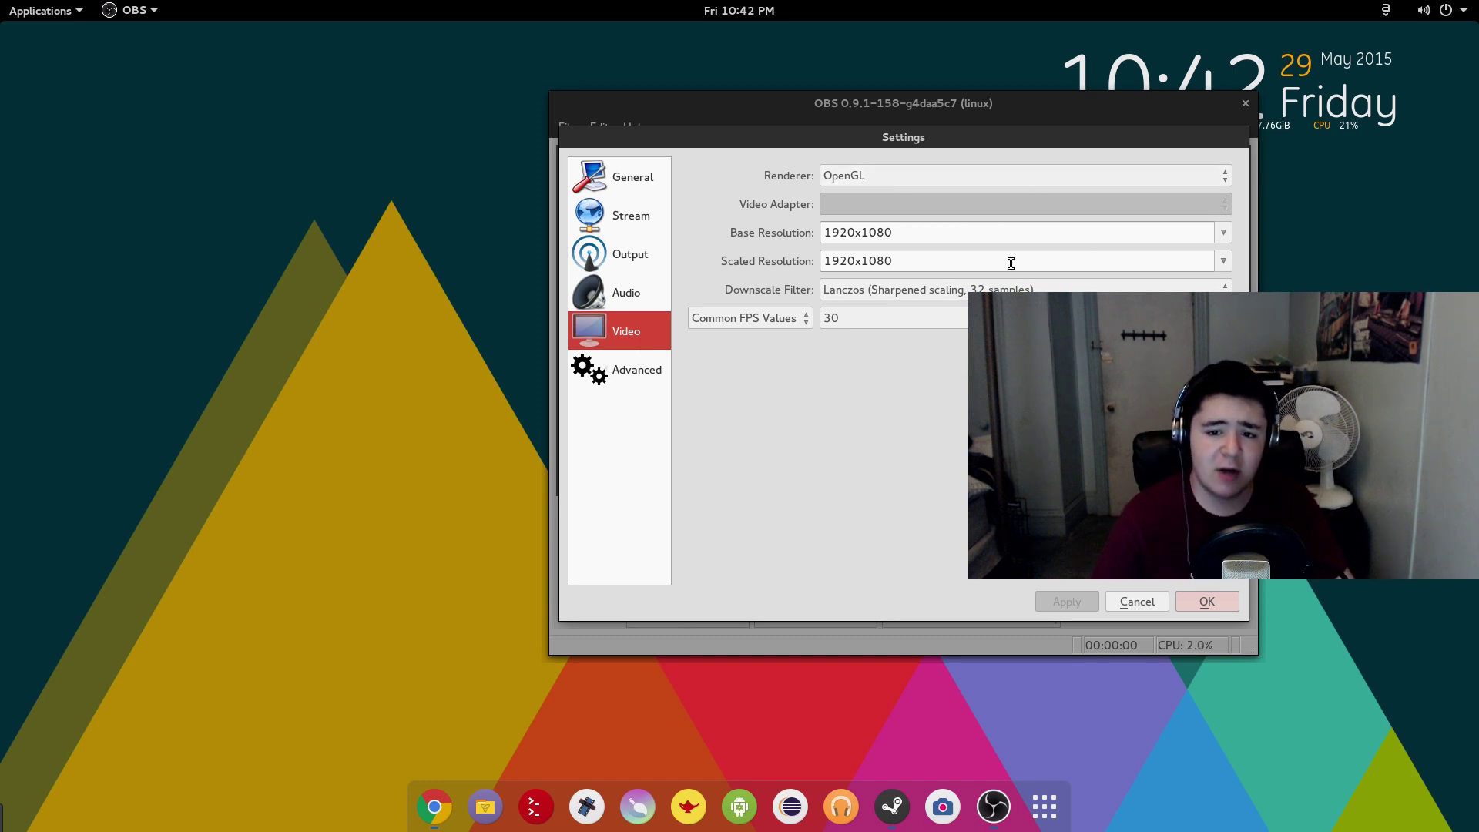
left_click(620, 371)
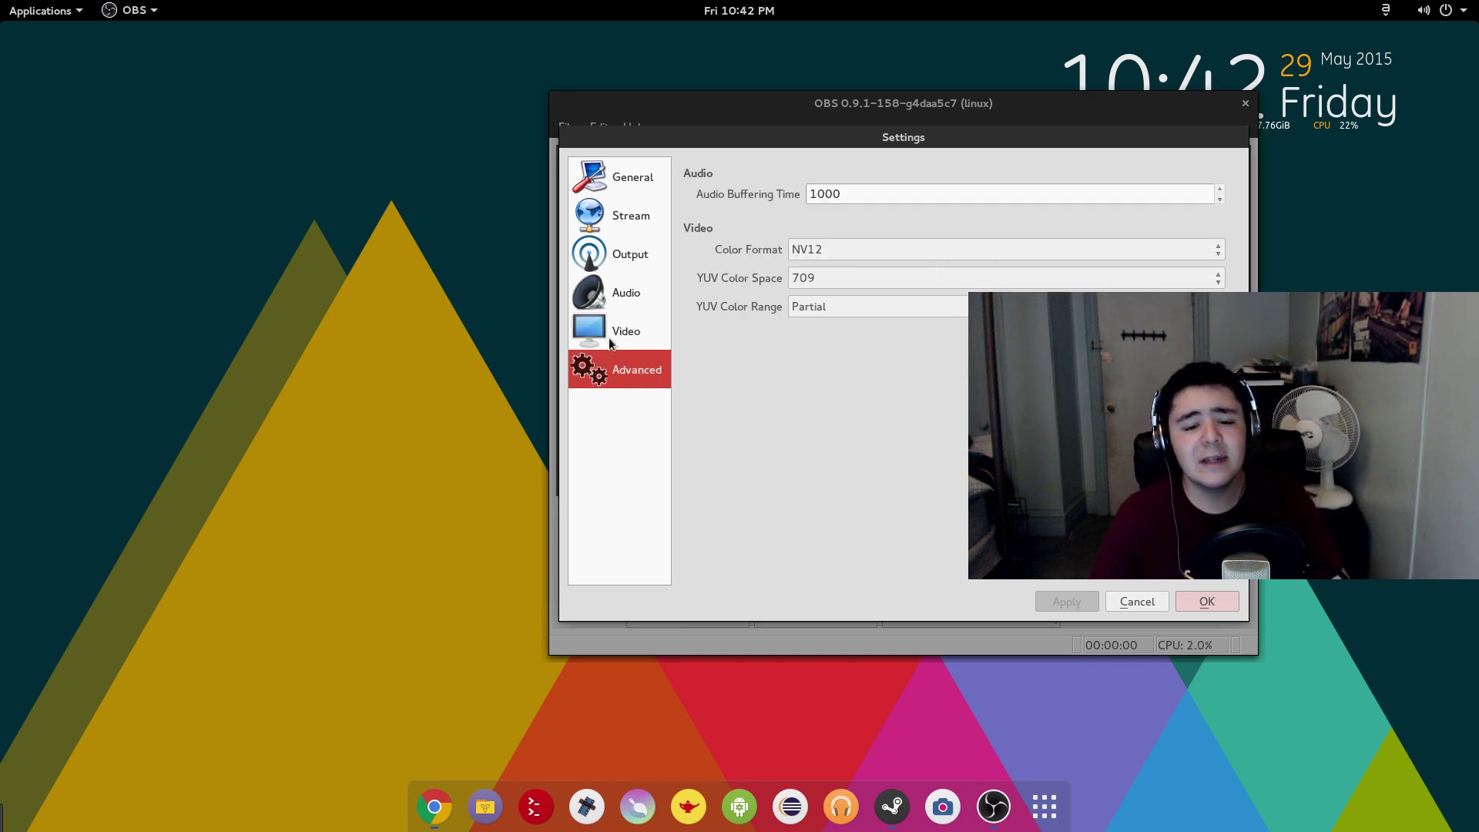
left_click(616, 294)
left_click(619, 266)
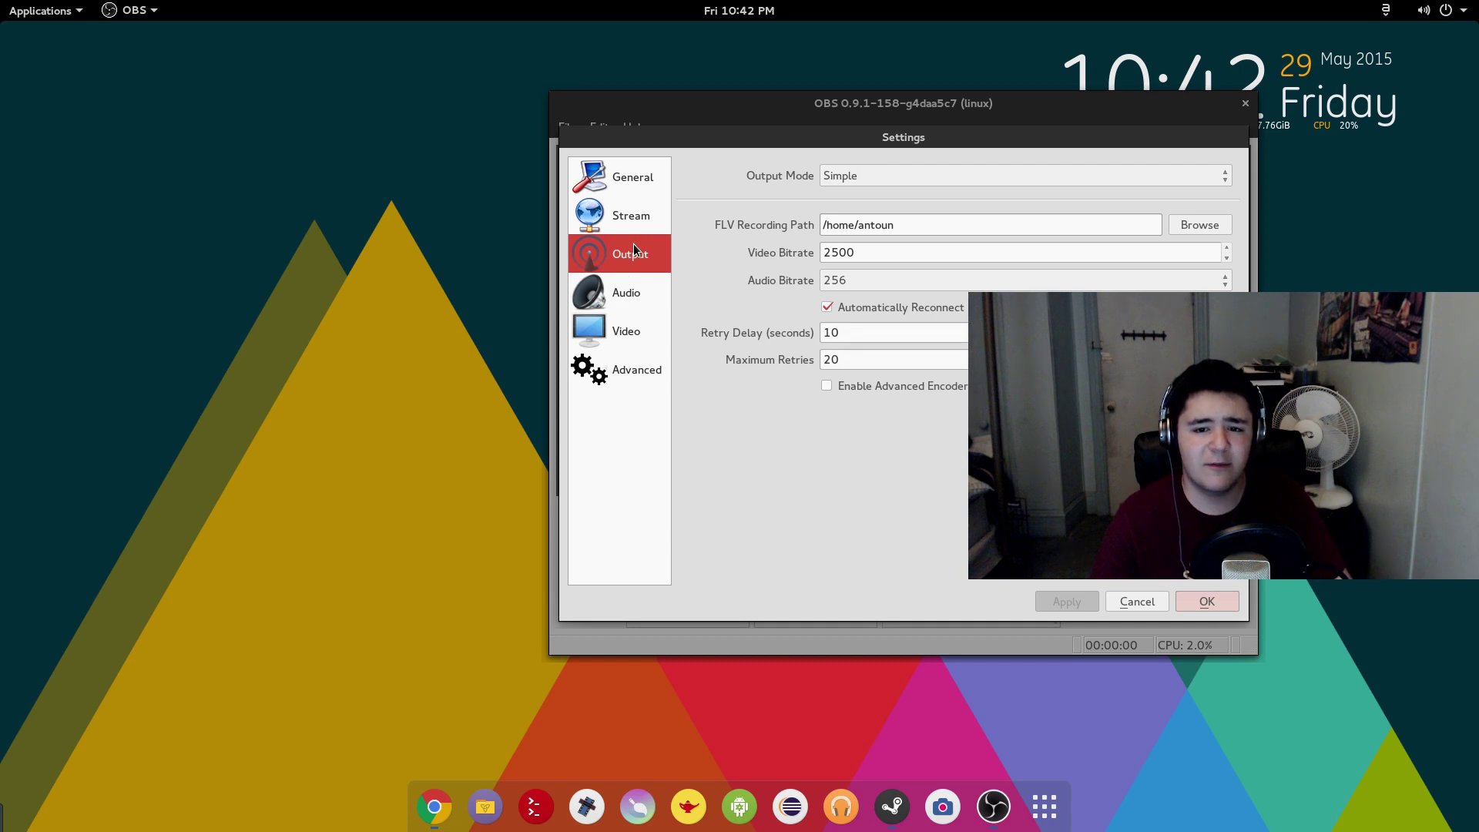
left_click(641, 220)
left_click(650, 176)
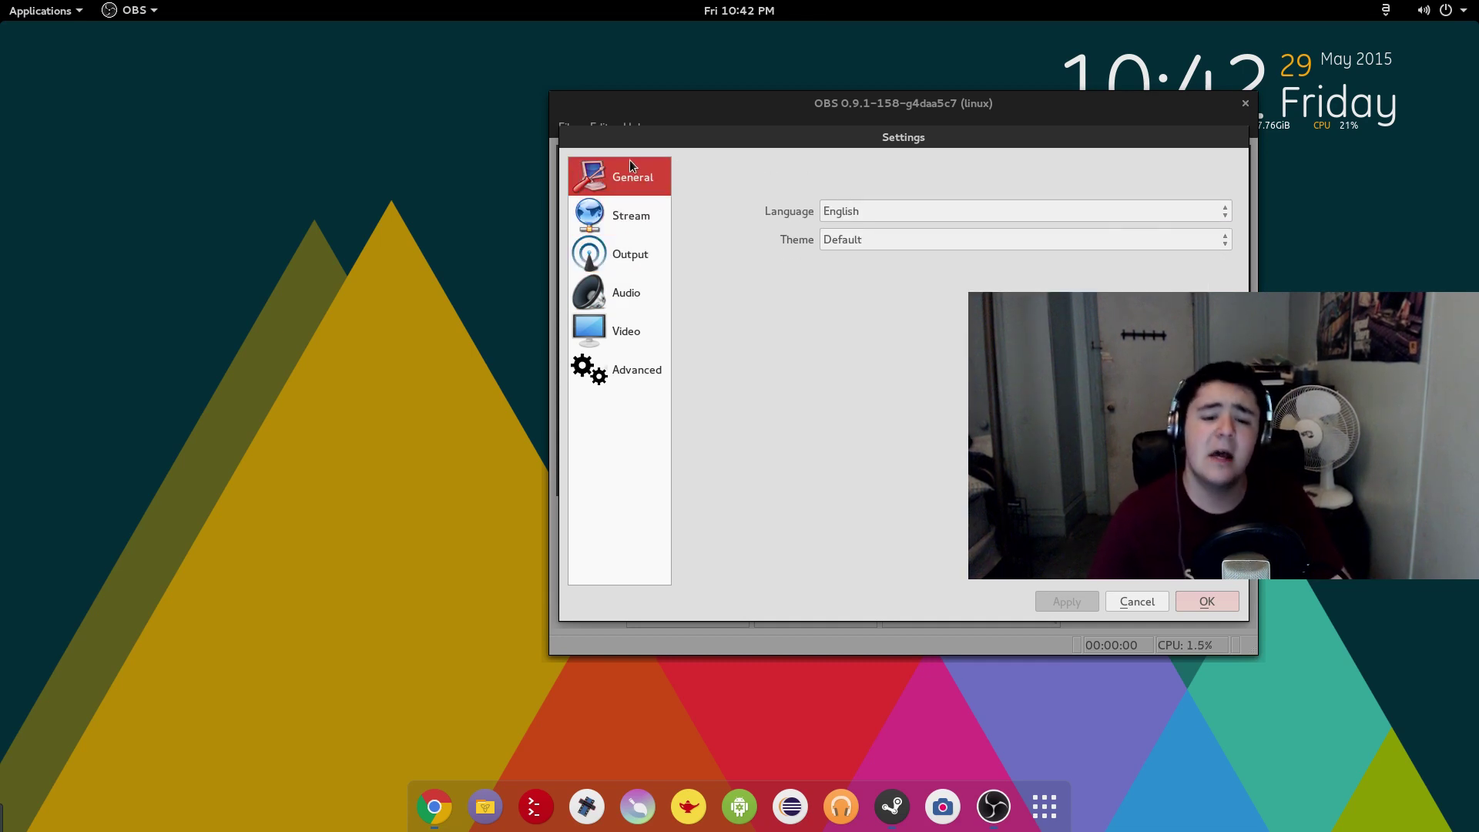
left_click(635, 211)
left_click(629, 256)
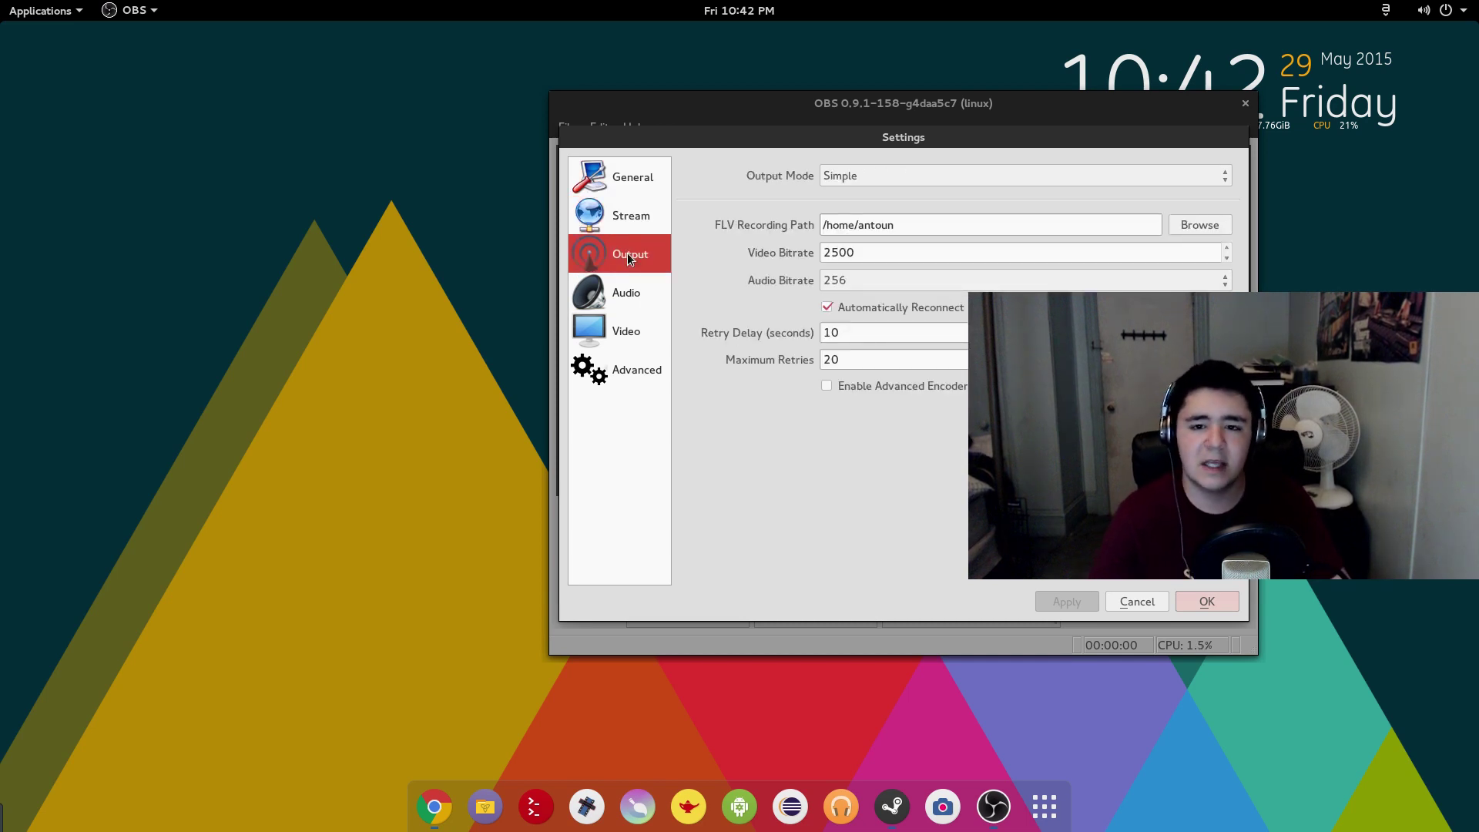
left_click(647, 296)
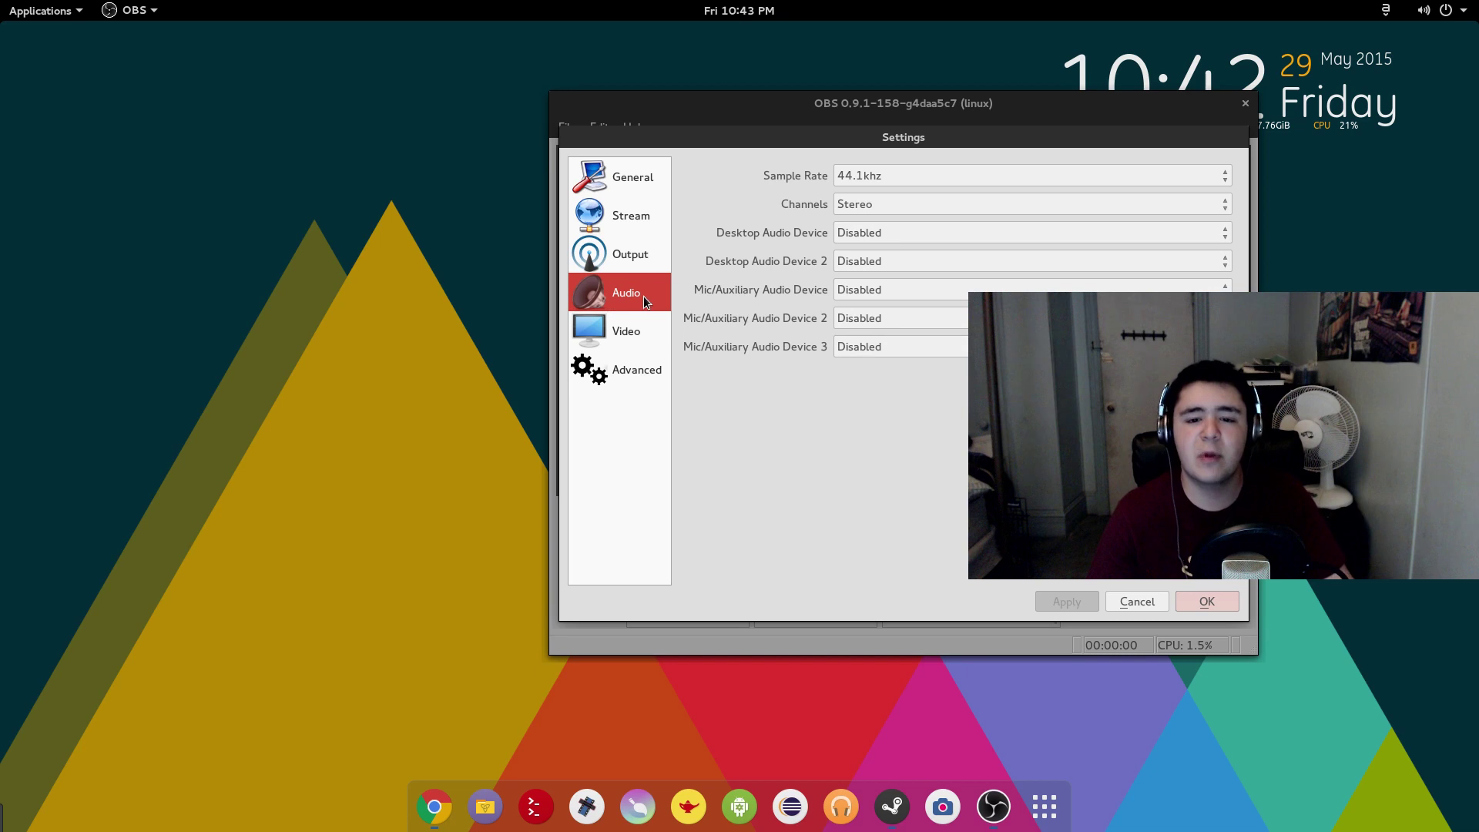
left_click(639, 326)
left_click(651, 385)
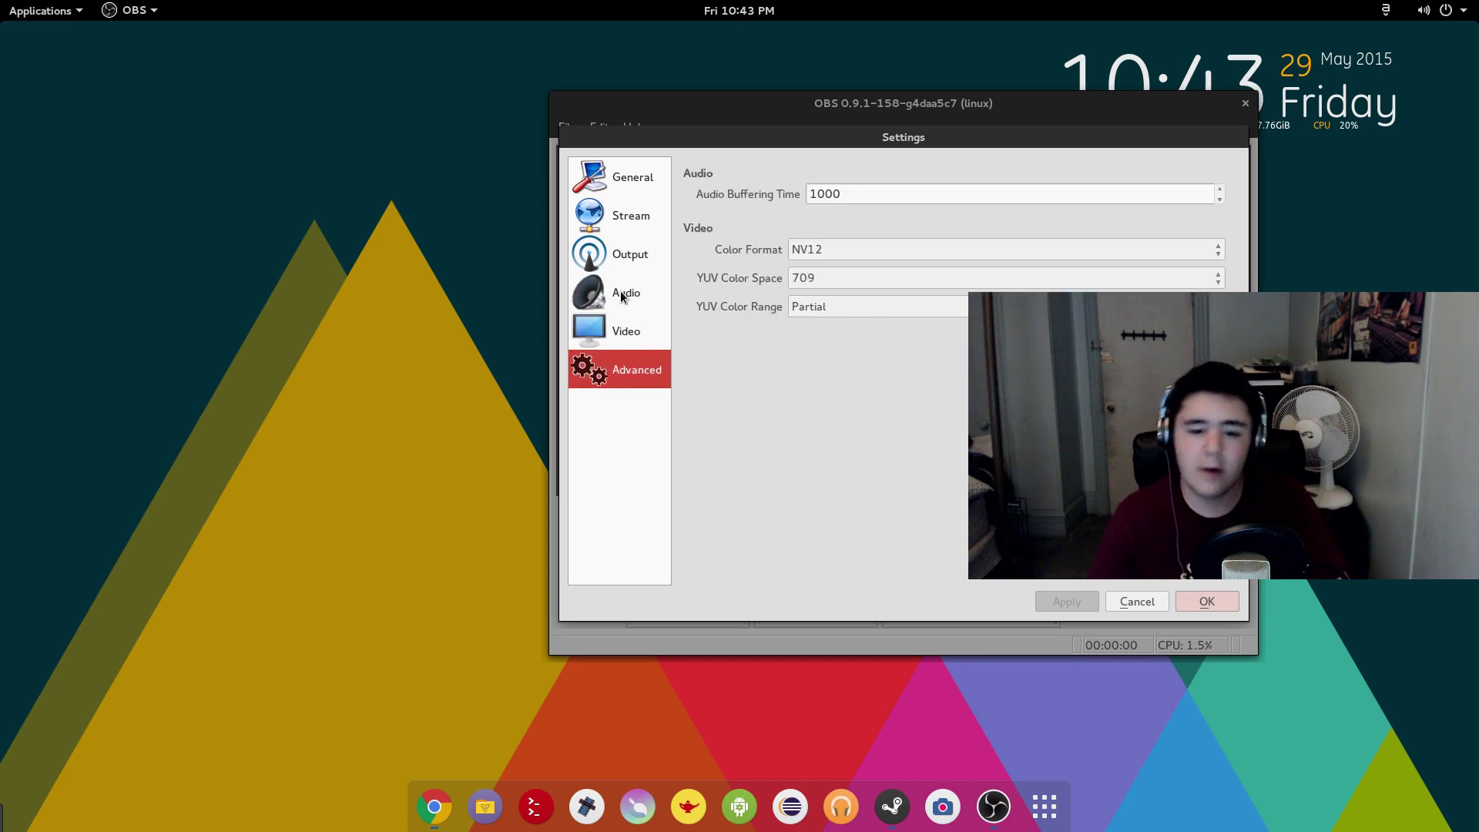
left_click(622, 293)
left_click(639, 244)
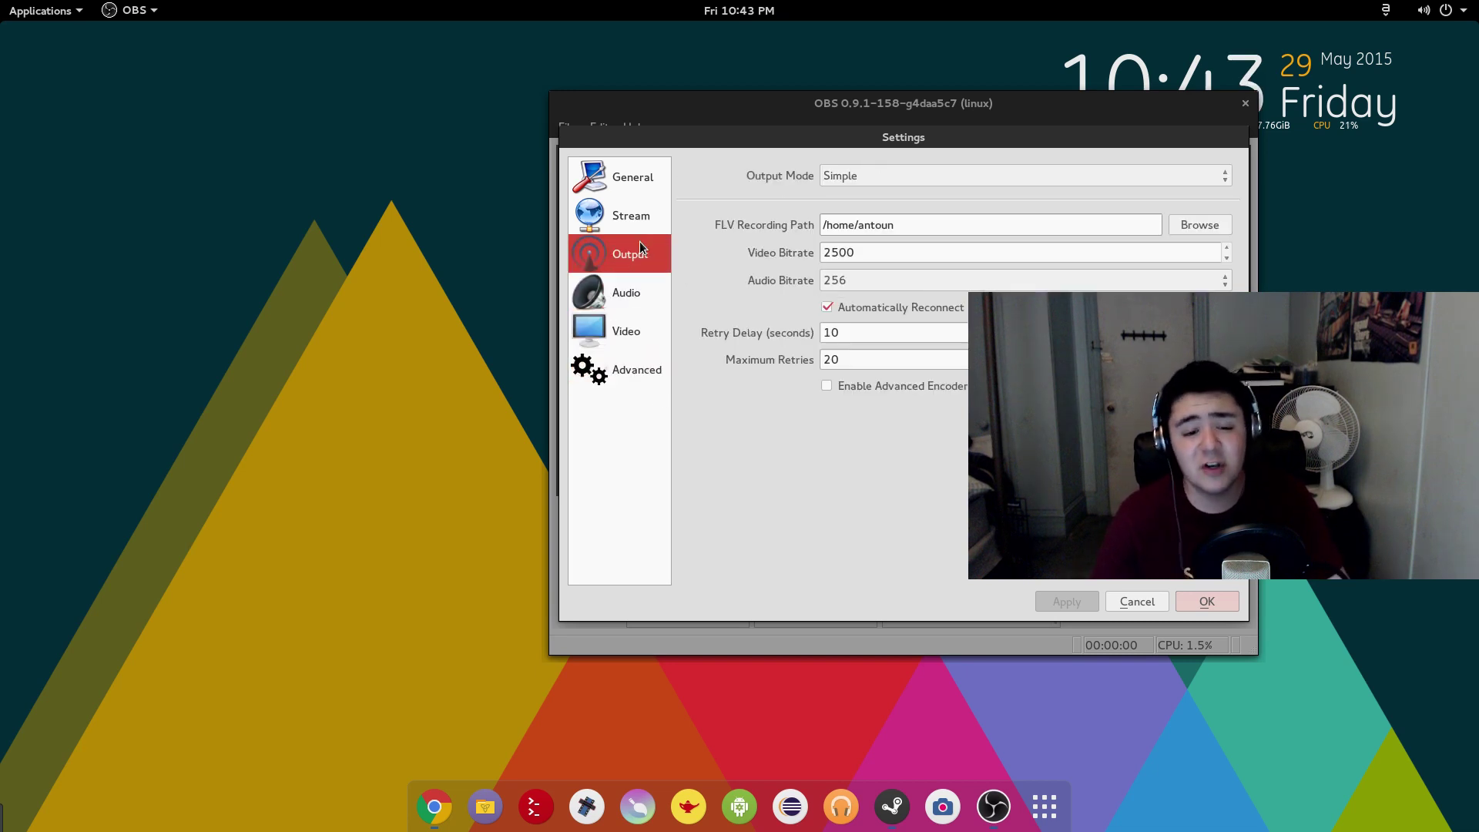
left_click(645, 221)
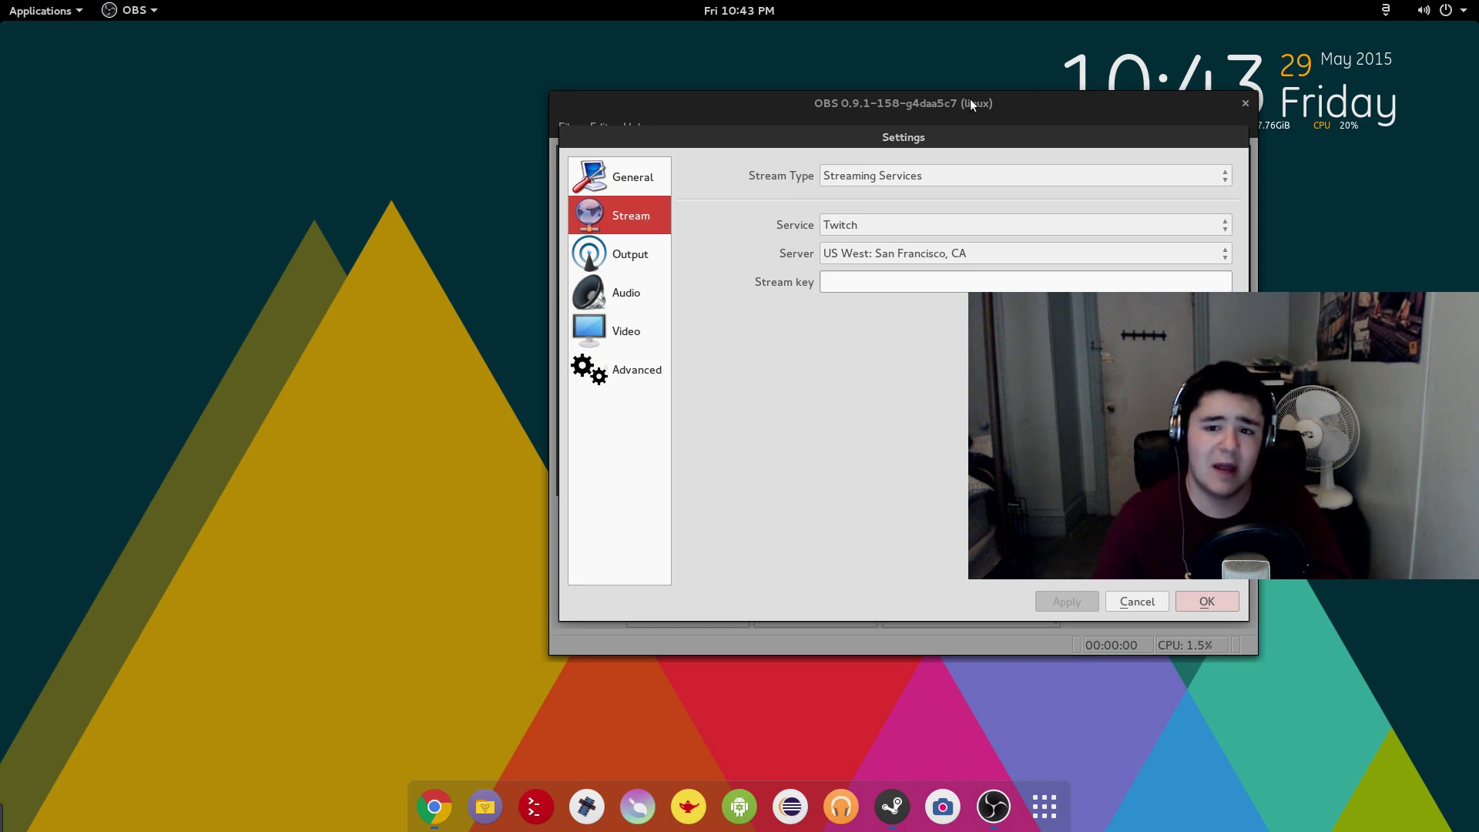
left_click(1132, 601)
left_click_drag(950, 104, 819, 124)
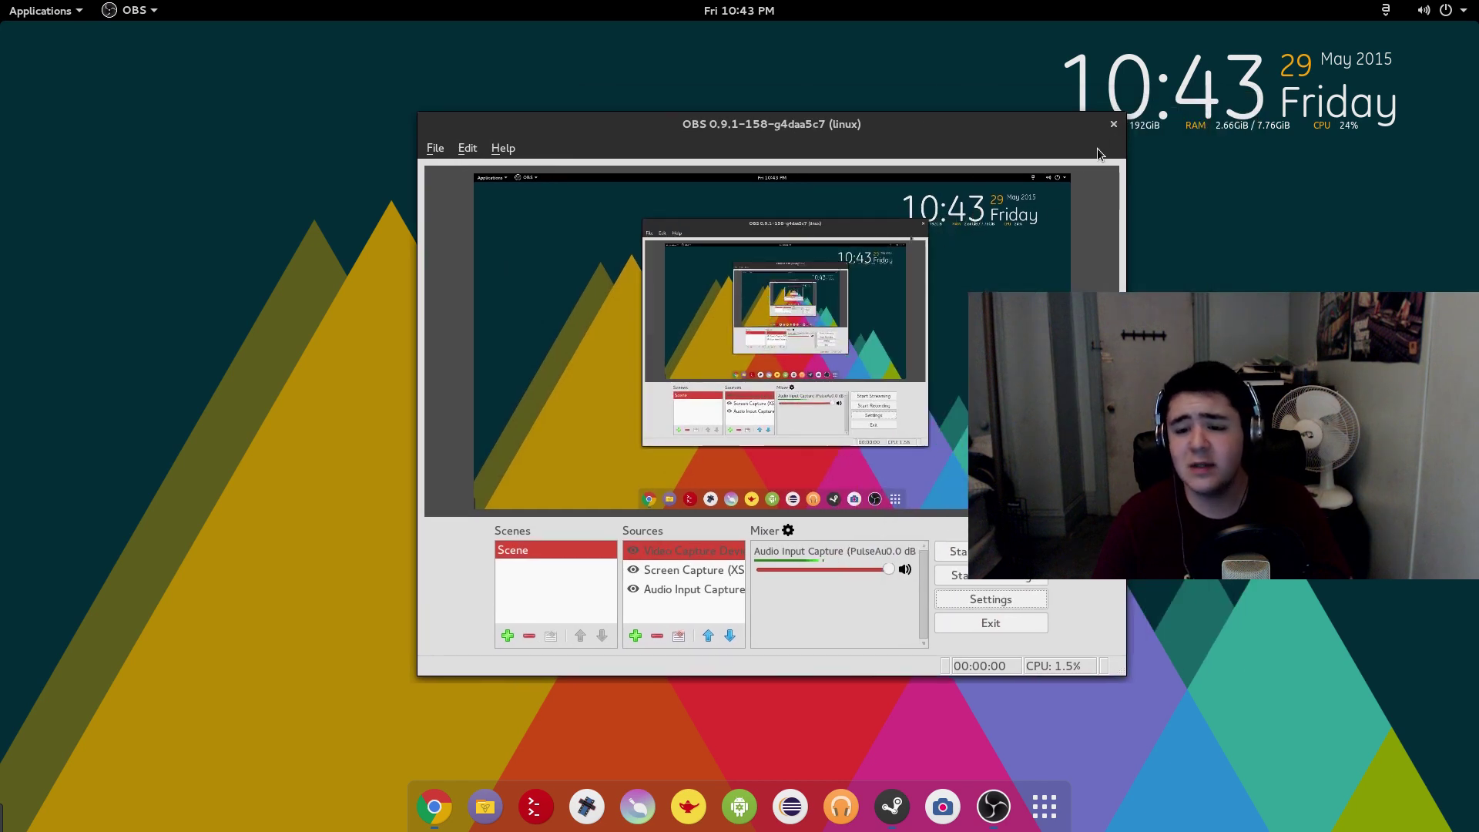
Close the OBS main window from its title bar
left_click(1109, 128)
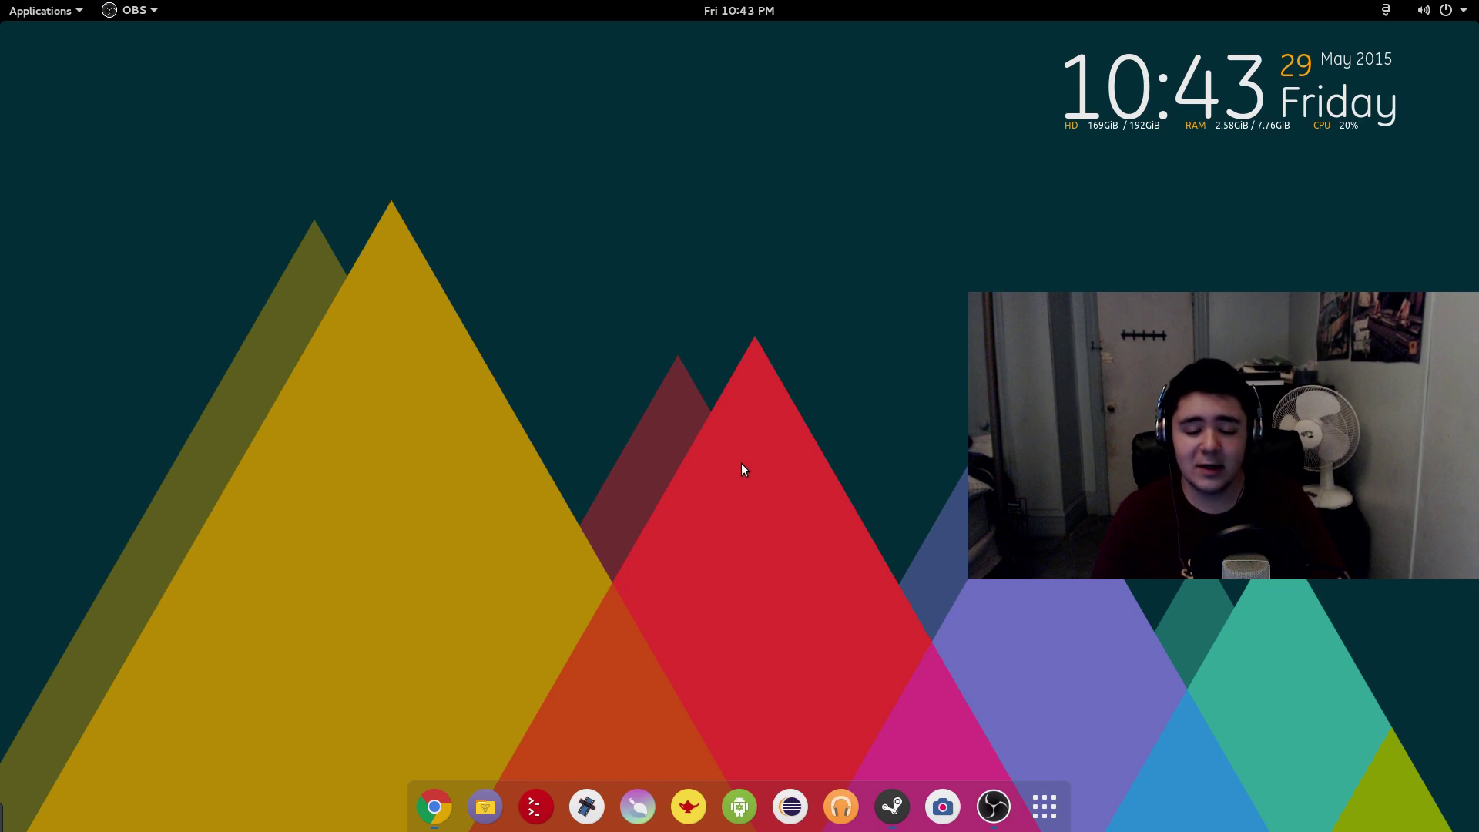
left_click_drag(409, 225, 1123, 514)
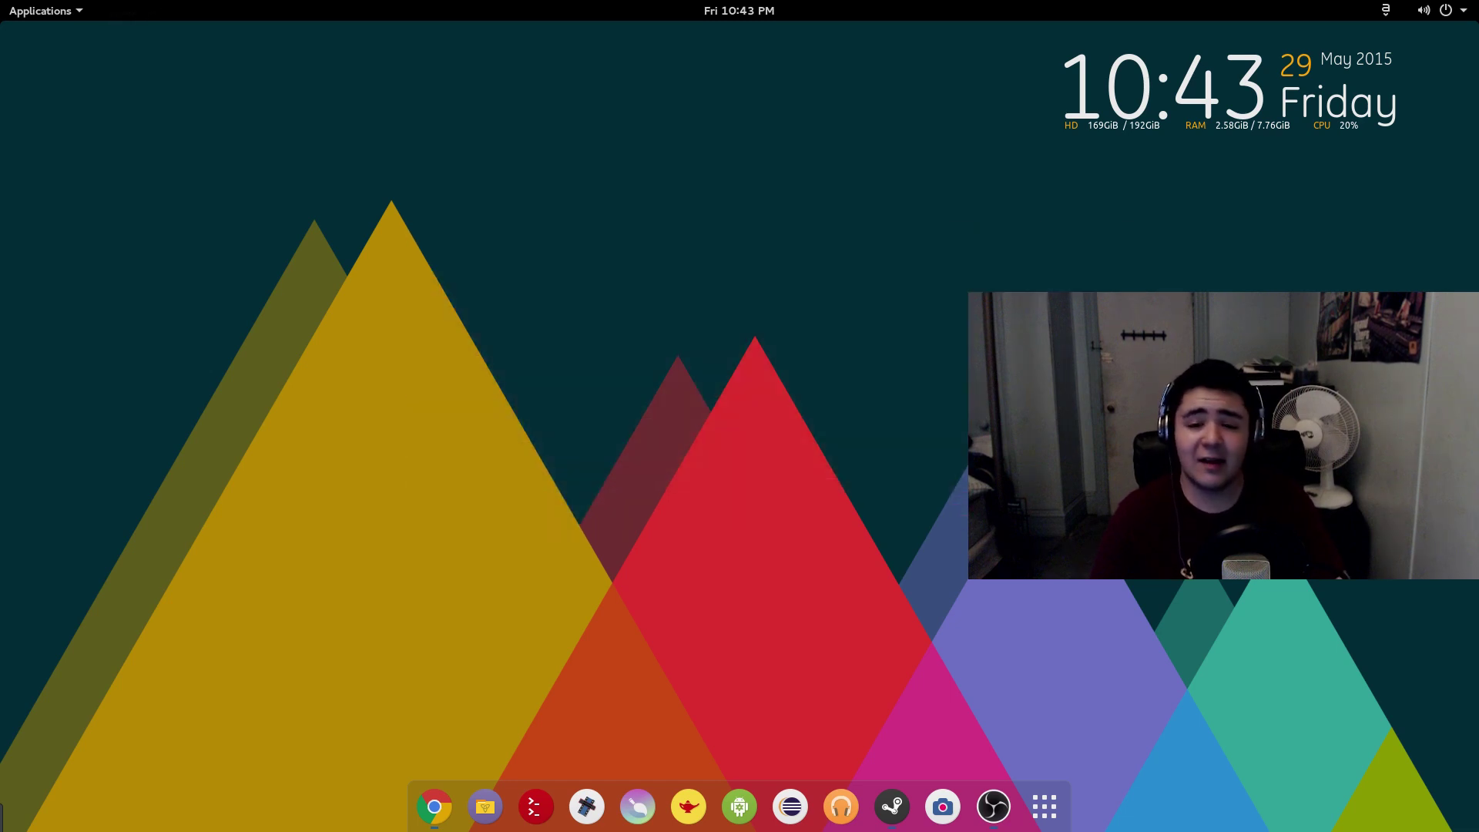